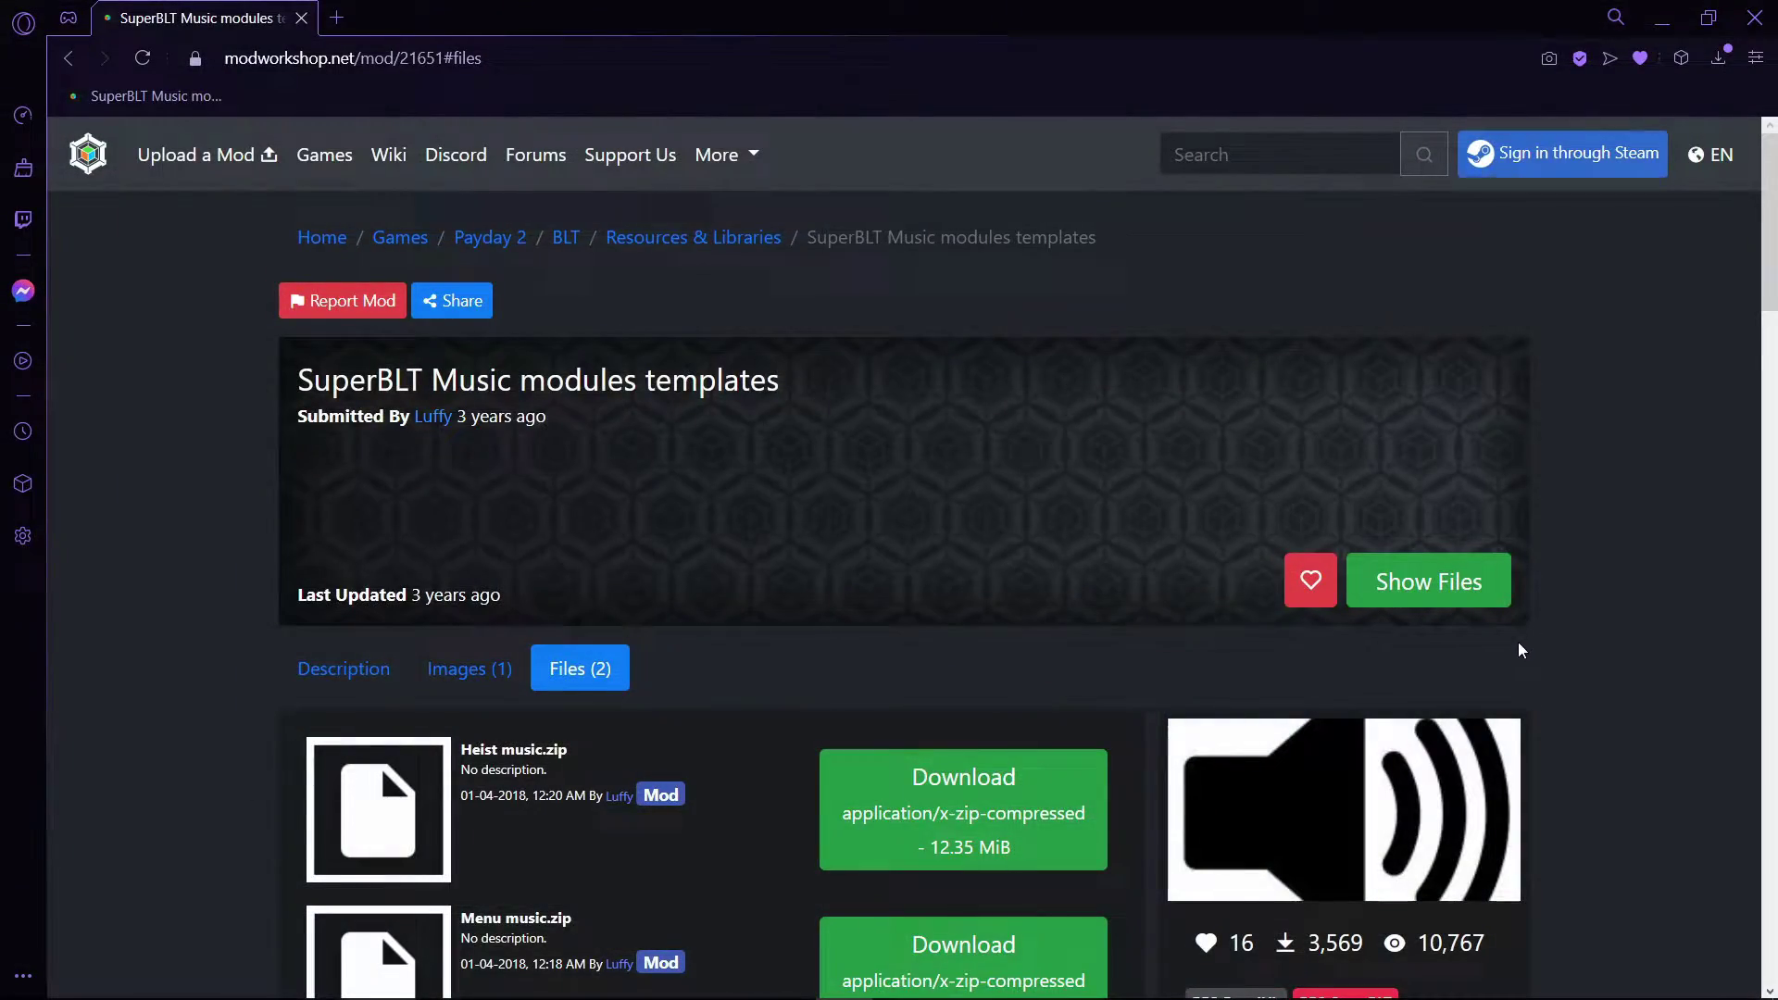
Step: Browse the ModWorkshop files list and download the Heist music.zip template (12.4 MB)
{"action": "left_click_drag", "start_coordinate": [276, 381], "coordinate": [875, 380]}
{"action": "left_click", "coordinate": [124, 484]}
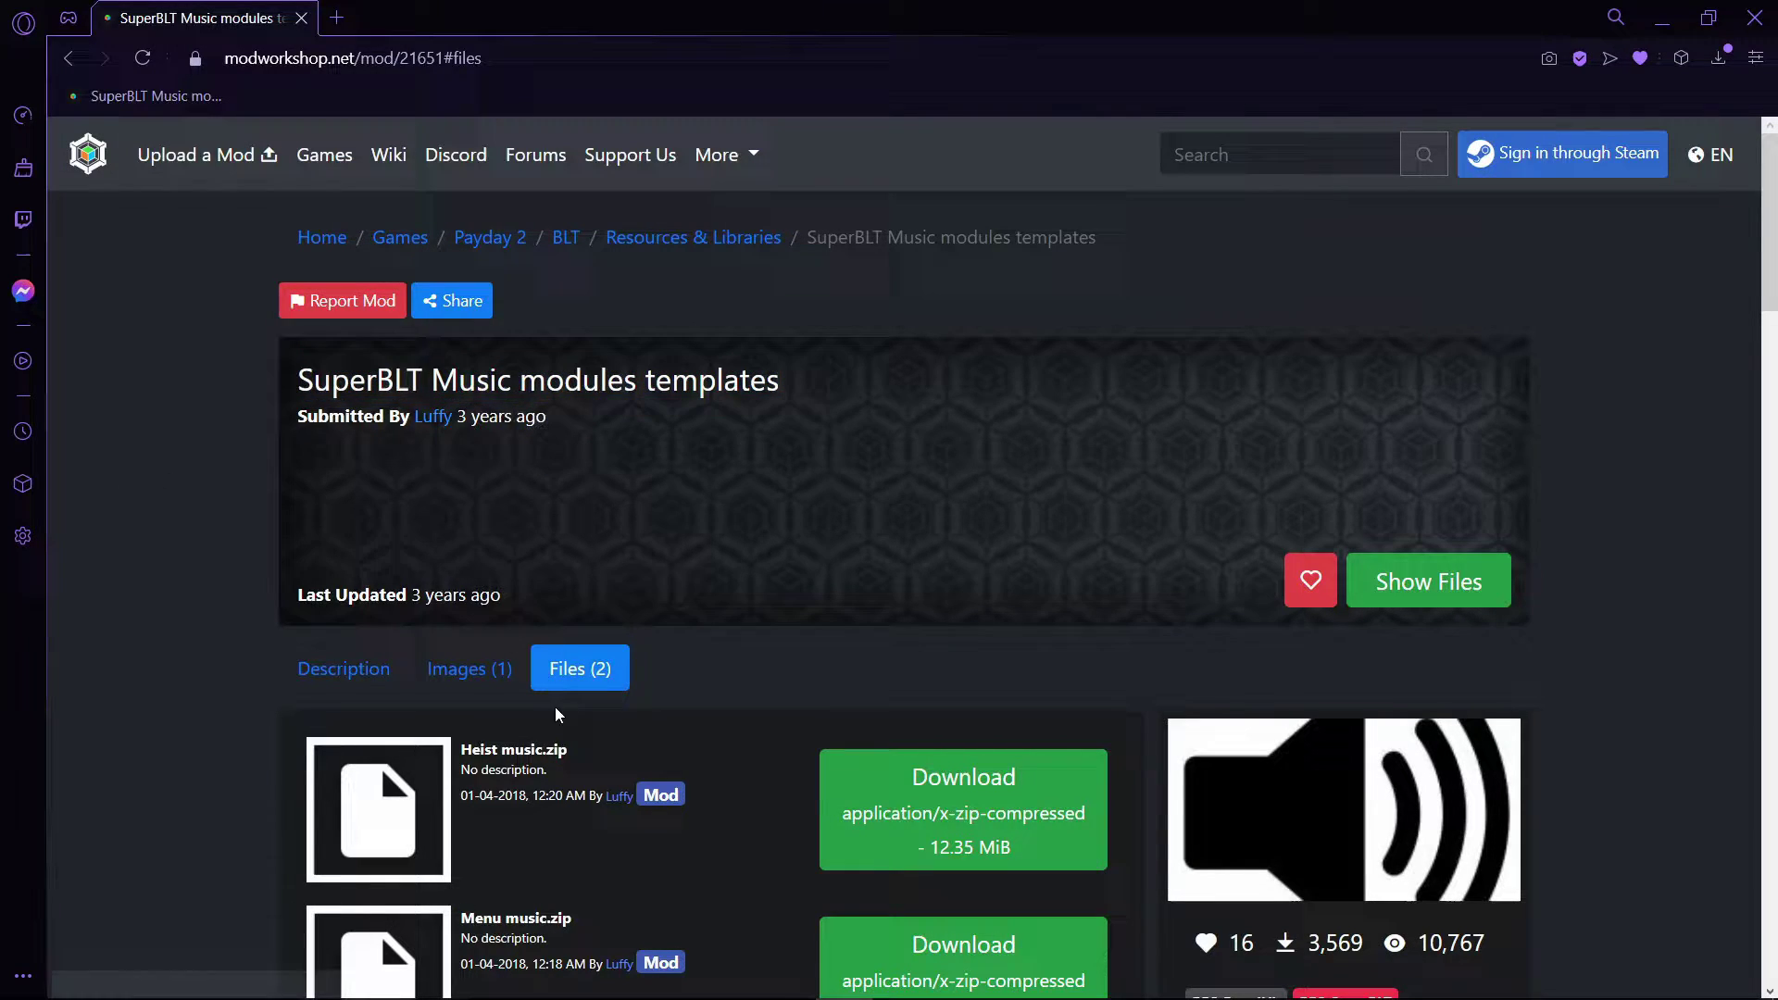
{"action": "scroll", "coordinate": [706, 758], "scroll_direction": "down", "scroll_amount": 1}
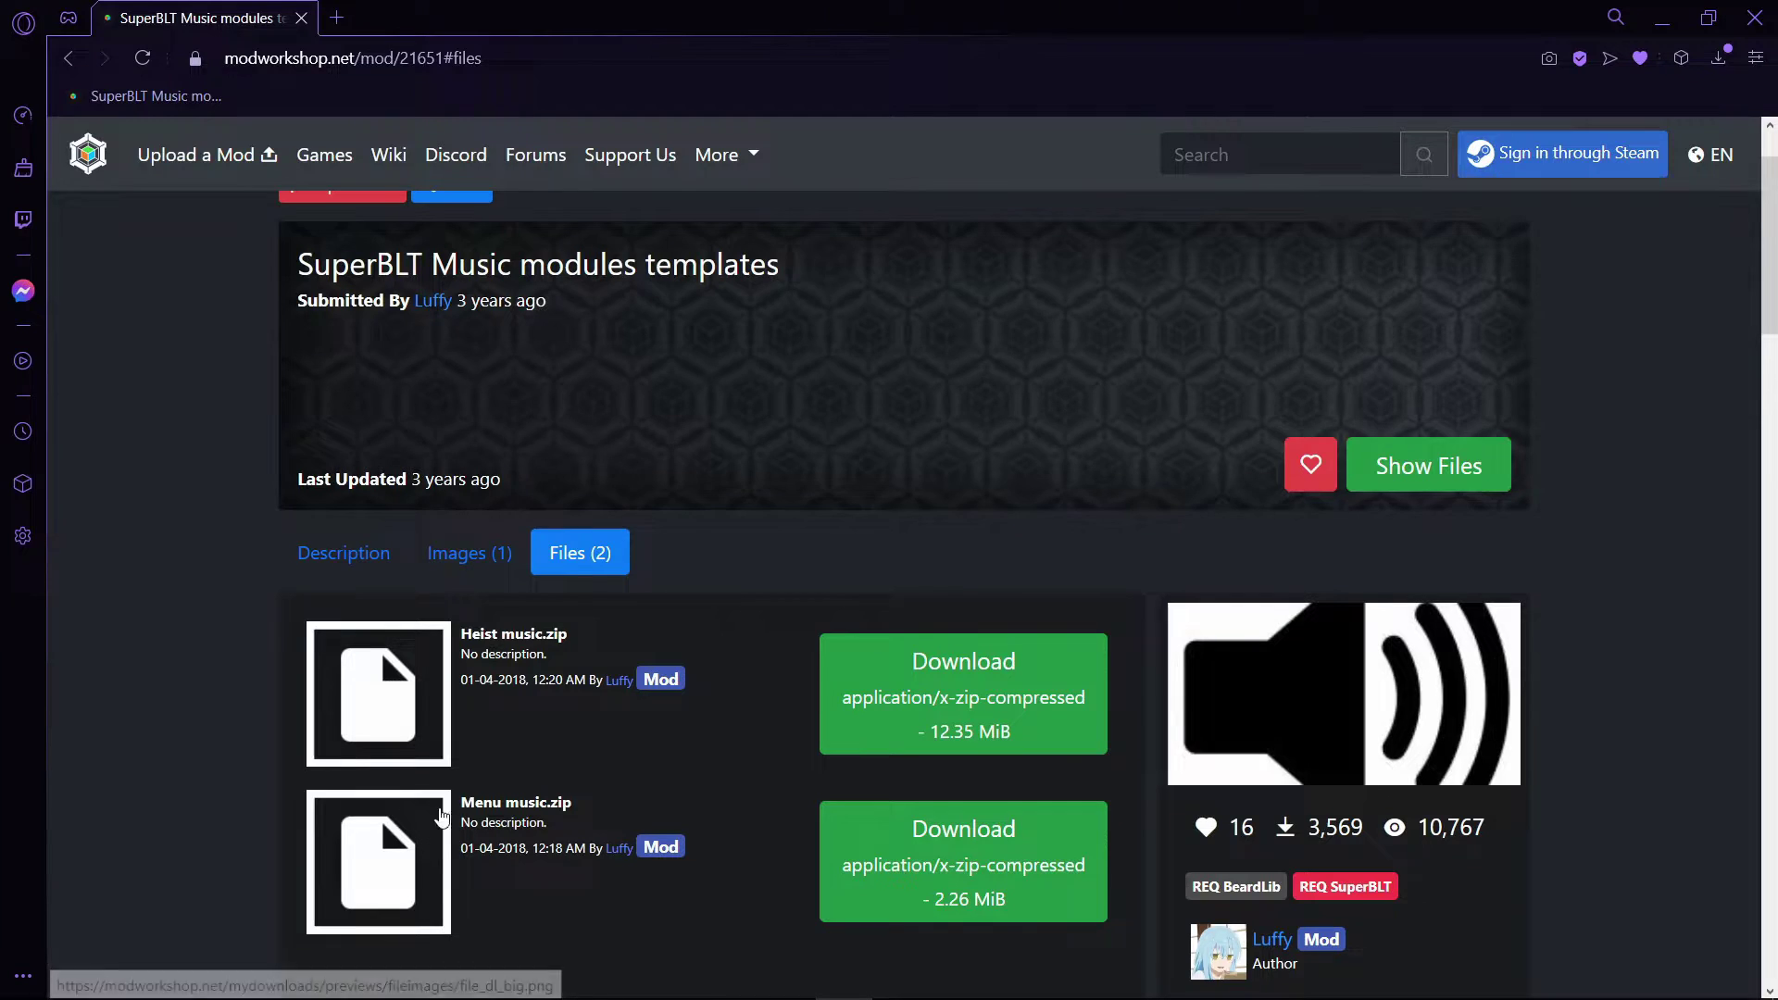
{"action": "left_click_drag", "start_coordinate": [699, 857], "coordinate": [455, 775]}
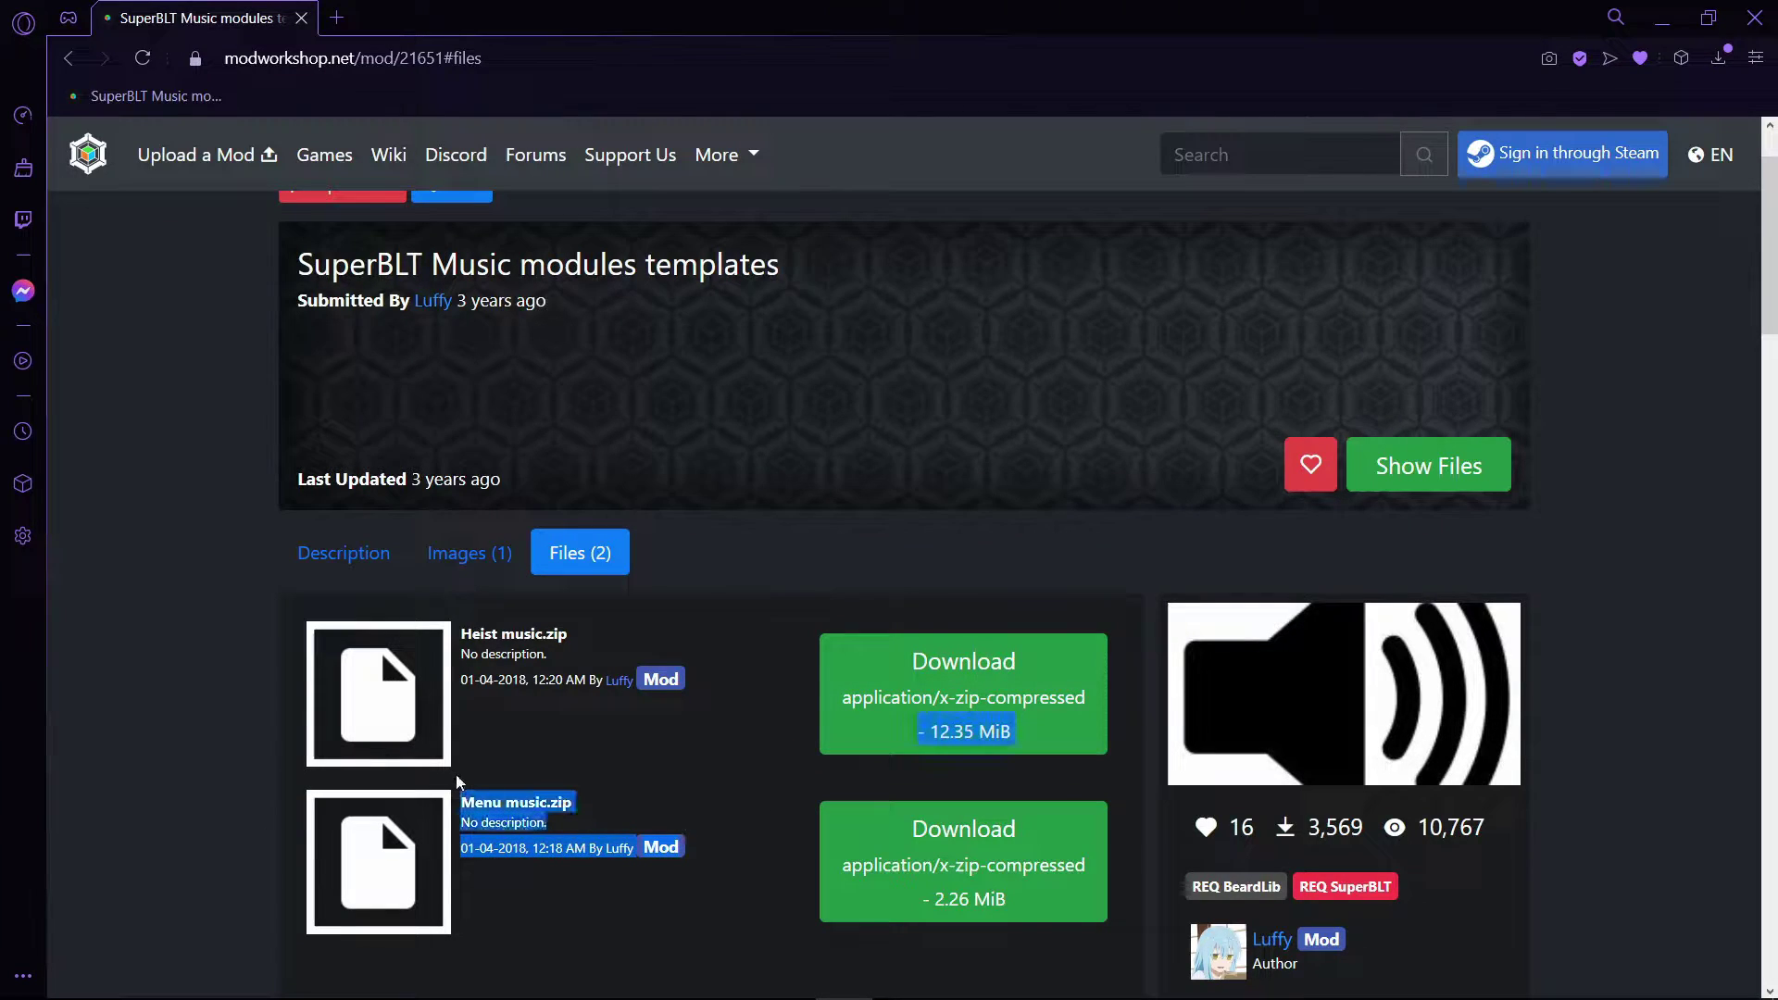
{"action": "left_click", "coordinate": [197, 665]}
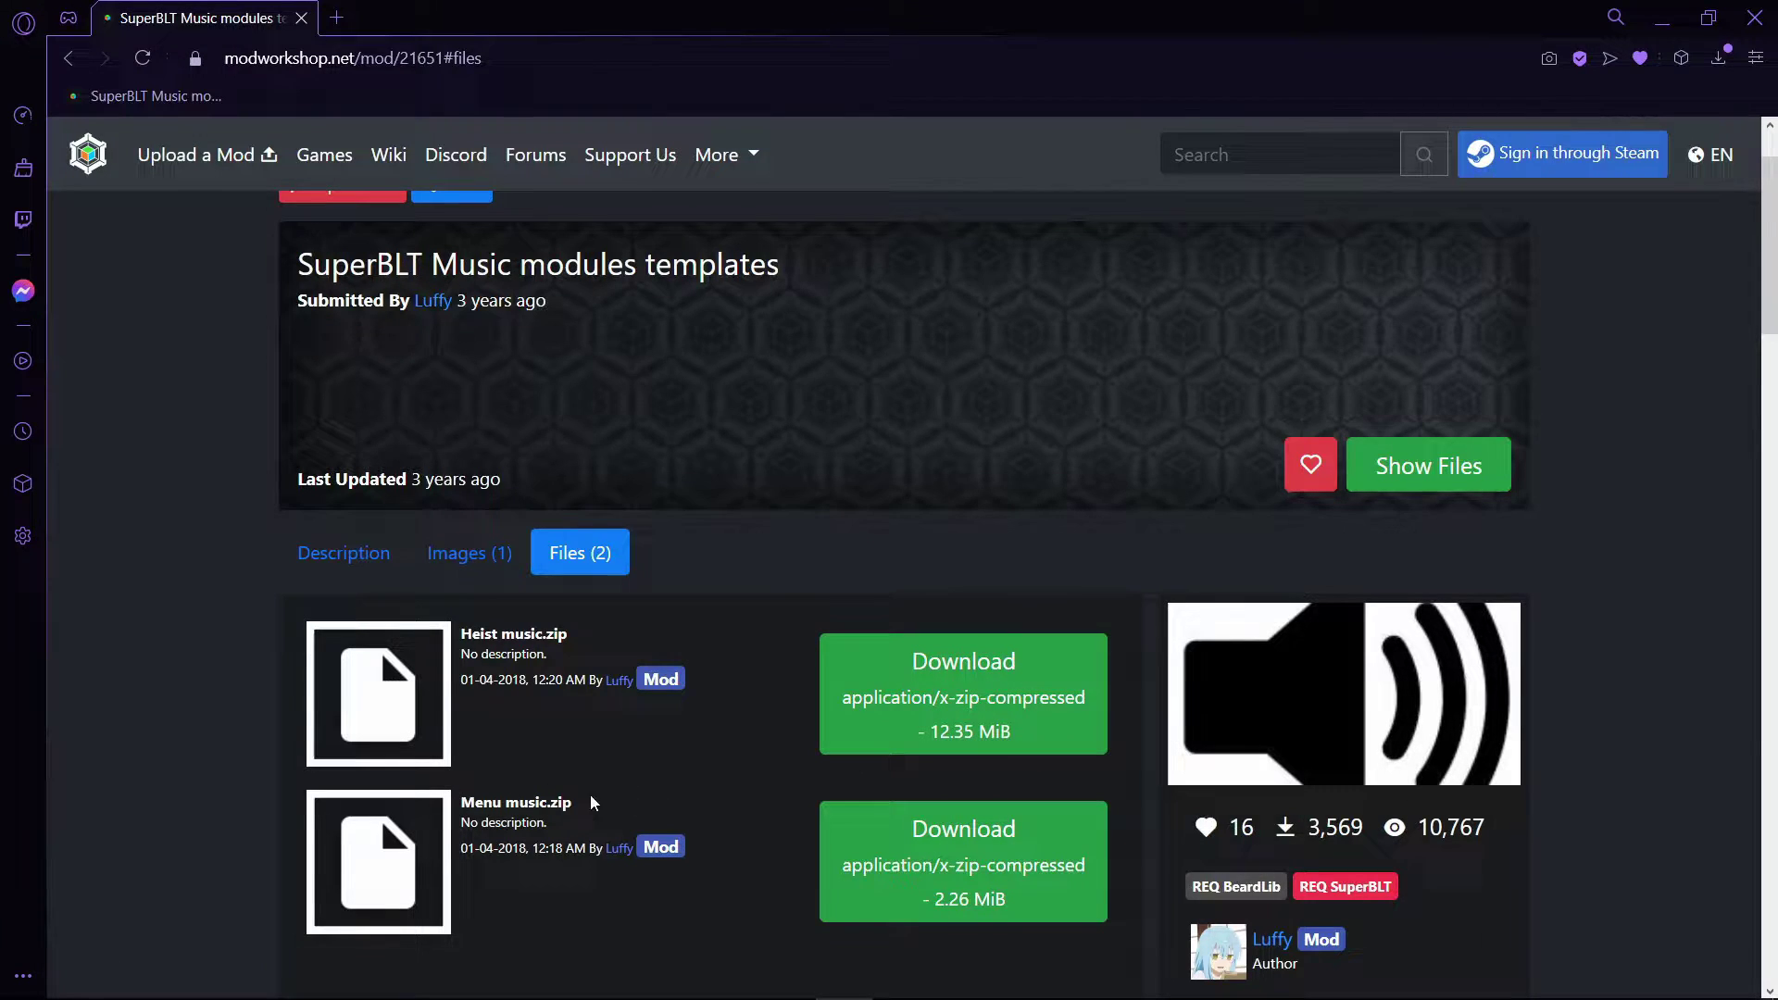
{"action": "scroll", "coordinate": [387, 645], "scroll_direction": "up", "scroll_amount": 2}
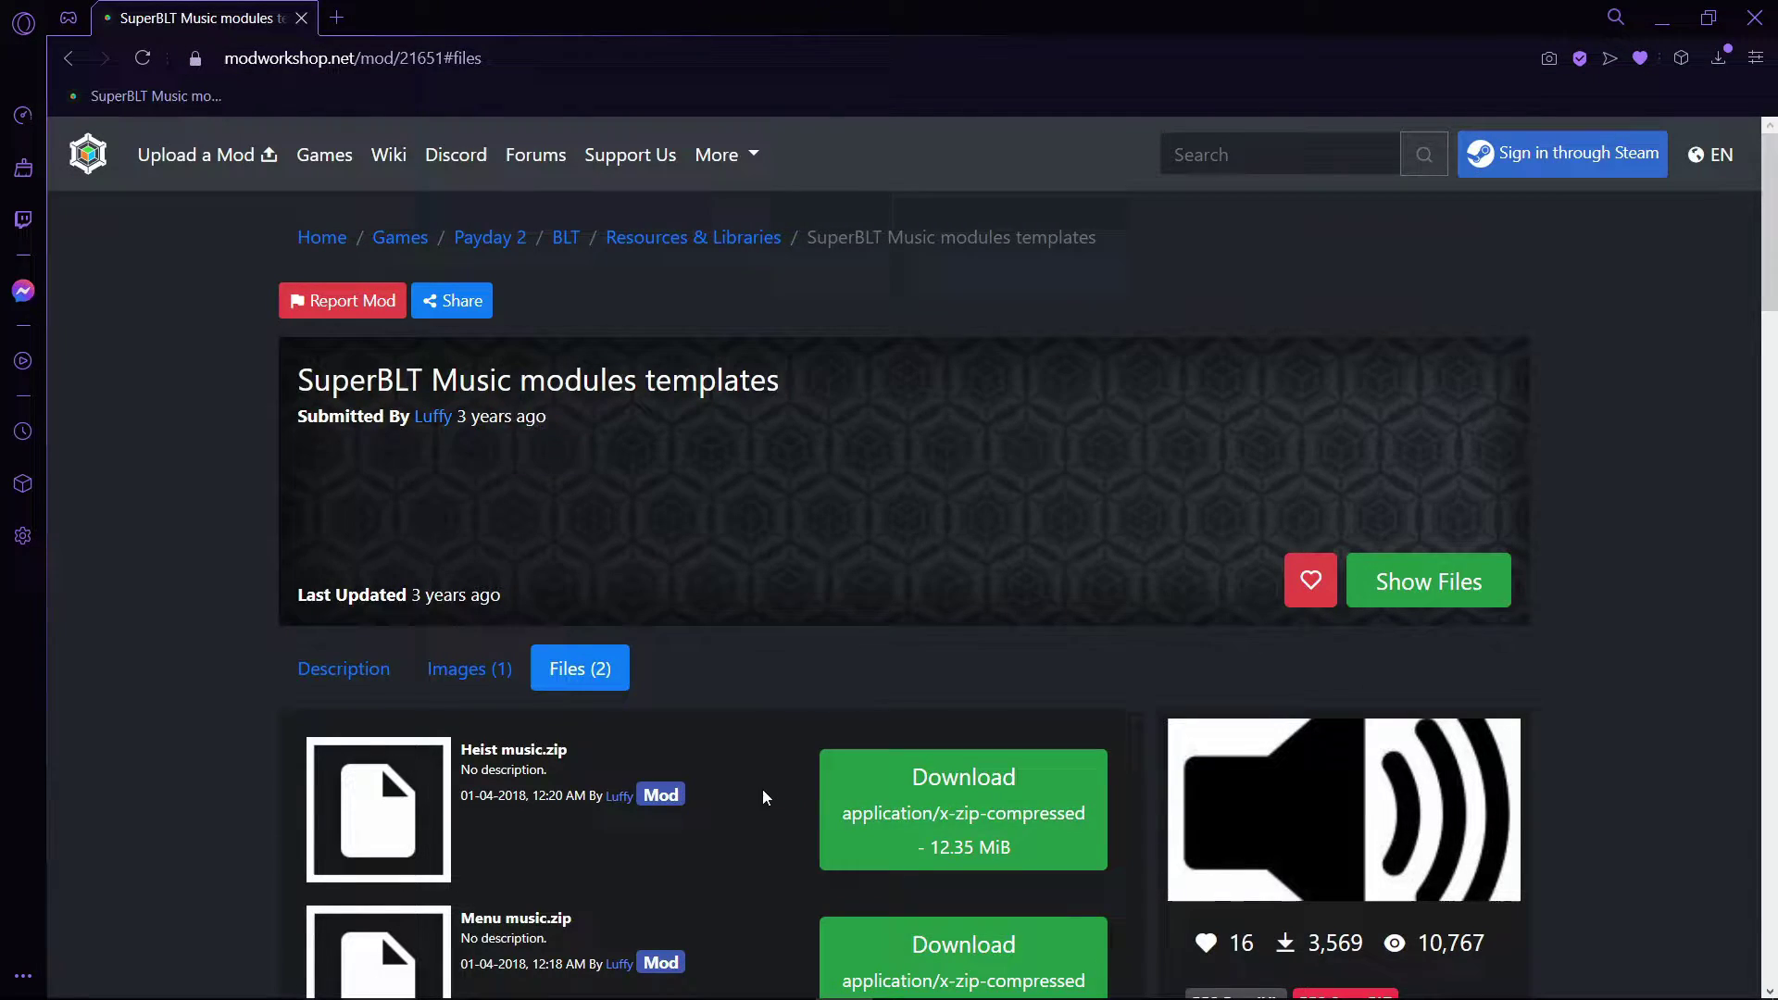
{"action": "scroll", "coordinate": [763, 790], "scroll_direction": "down", "scroll_amount": 2}
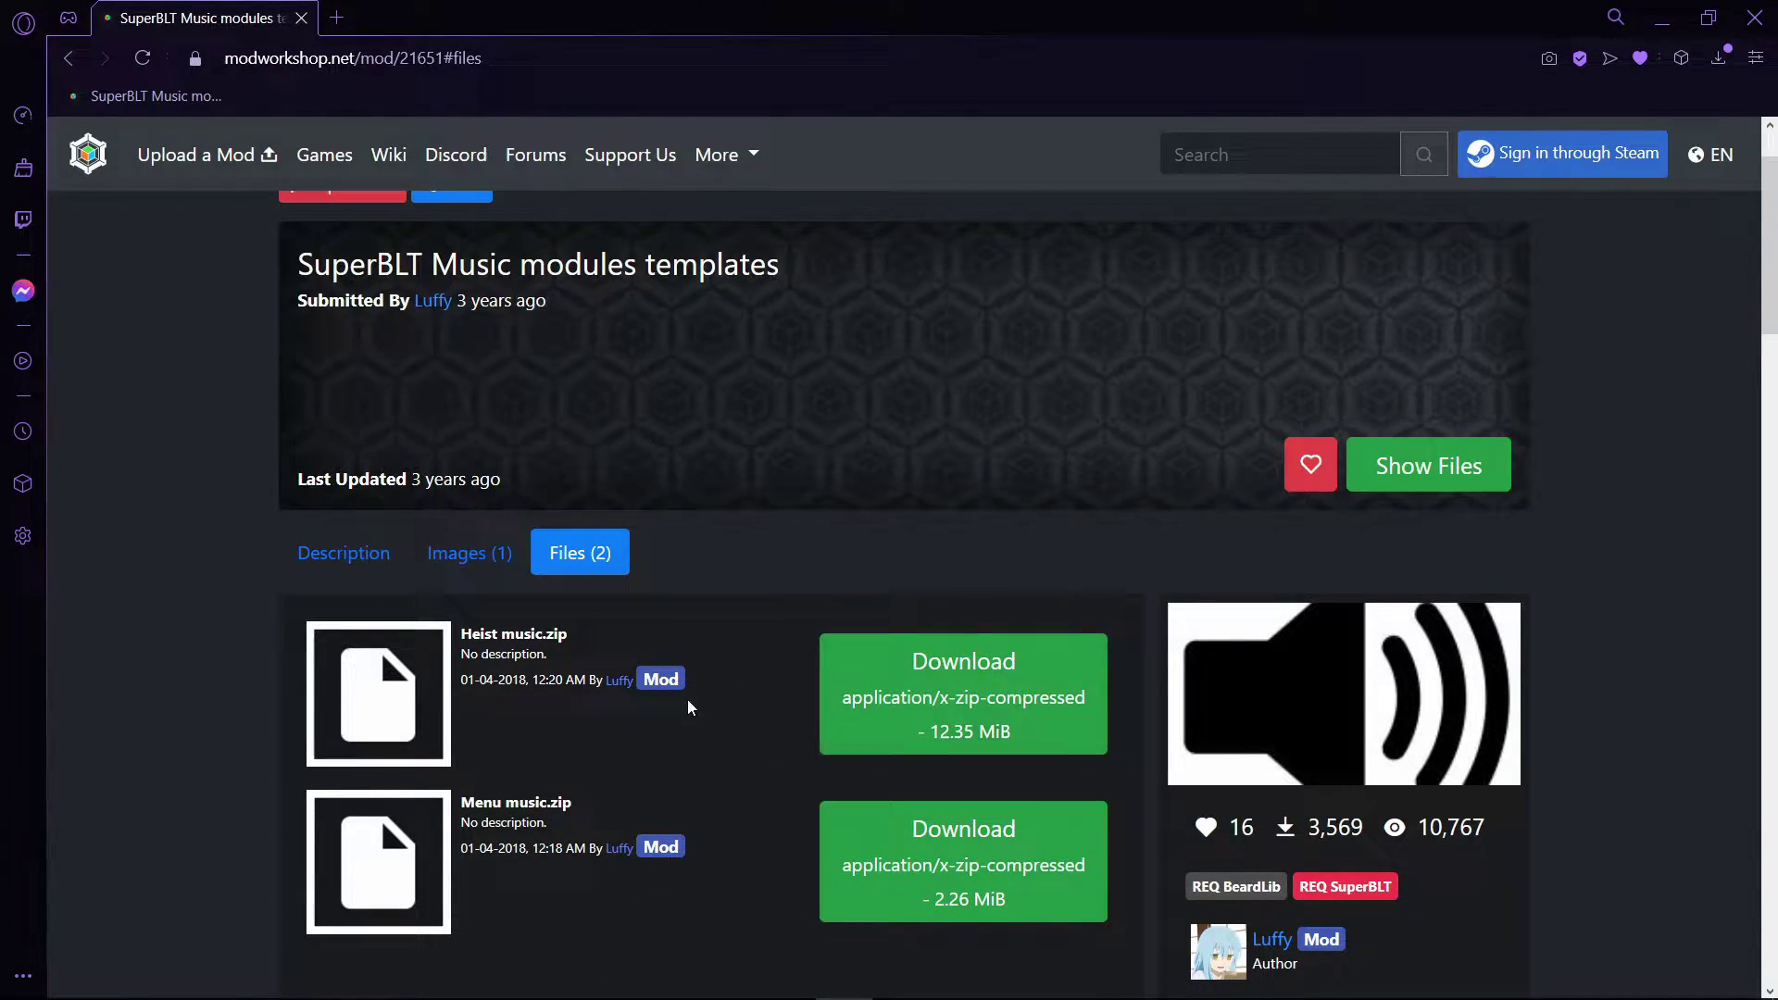
{"action": "left_click", "coordinate": [922, 697]}
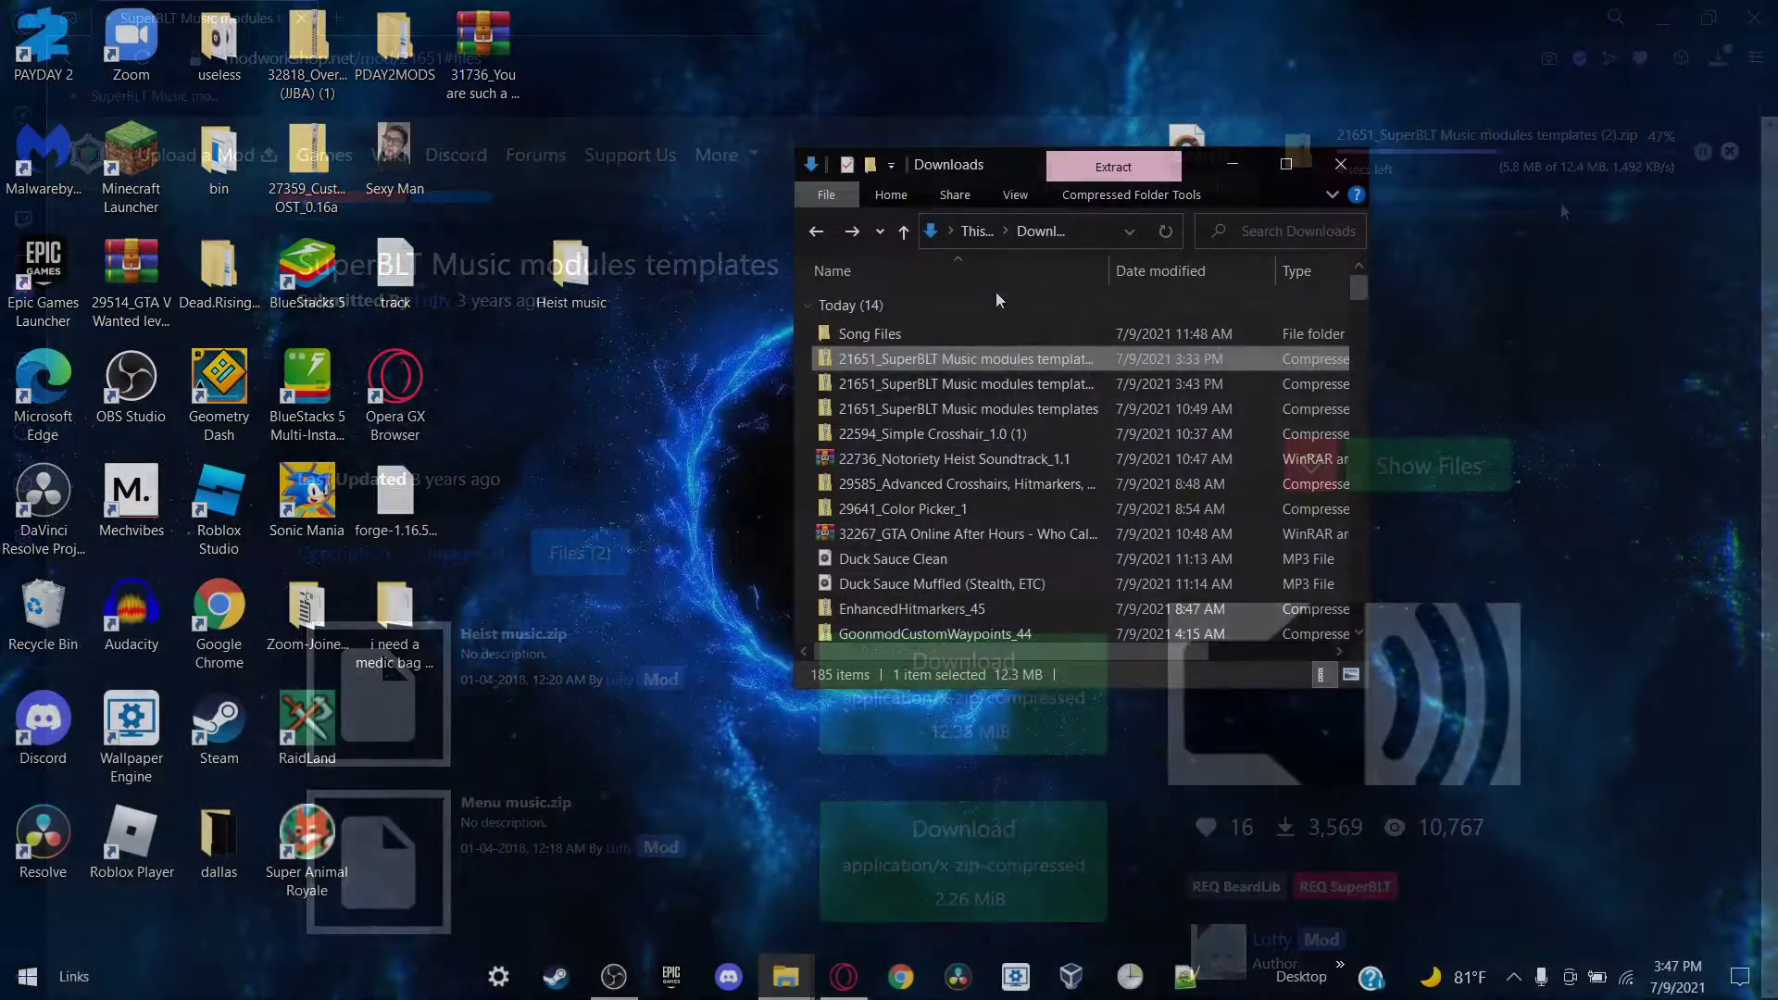
Step: Extract the downloaded SuperBLT Heist music template files onto the desktop
{"action": "double_click", "coordinate": [862, 359]}
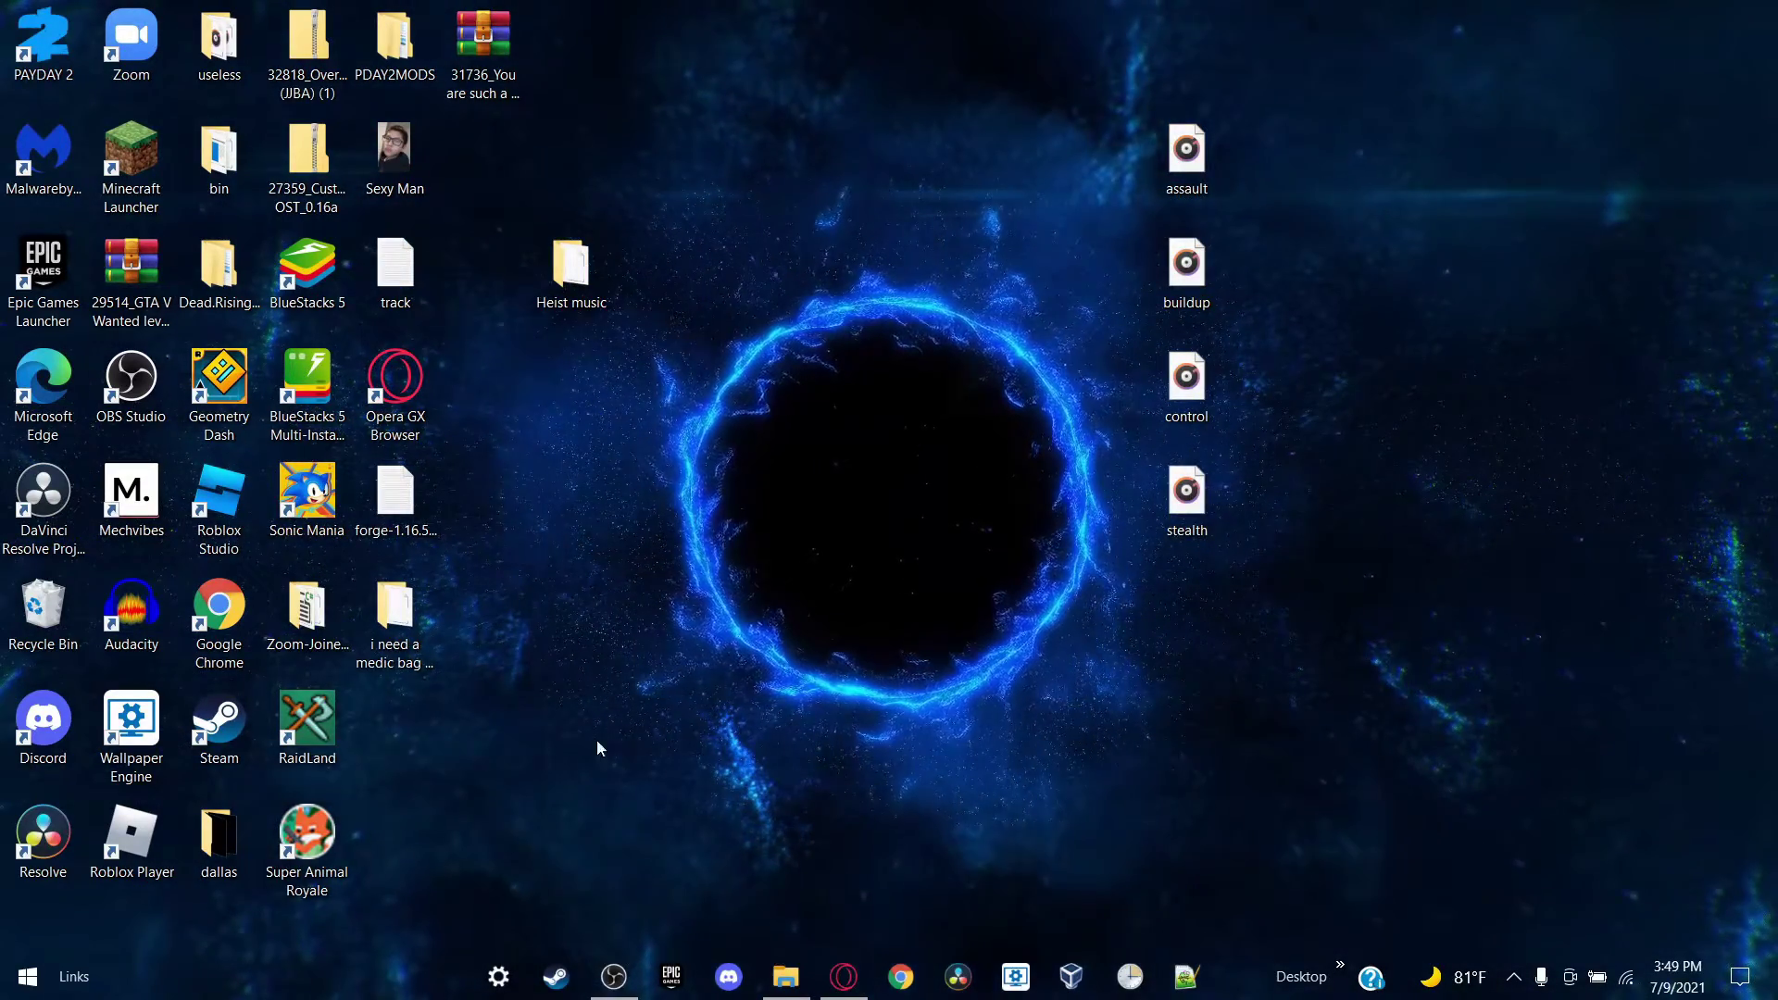
Step: Launch Audacity from its desktop shortcut
{"action": "double_click", "coordinate": [110, 644]}
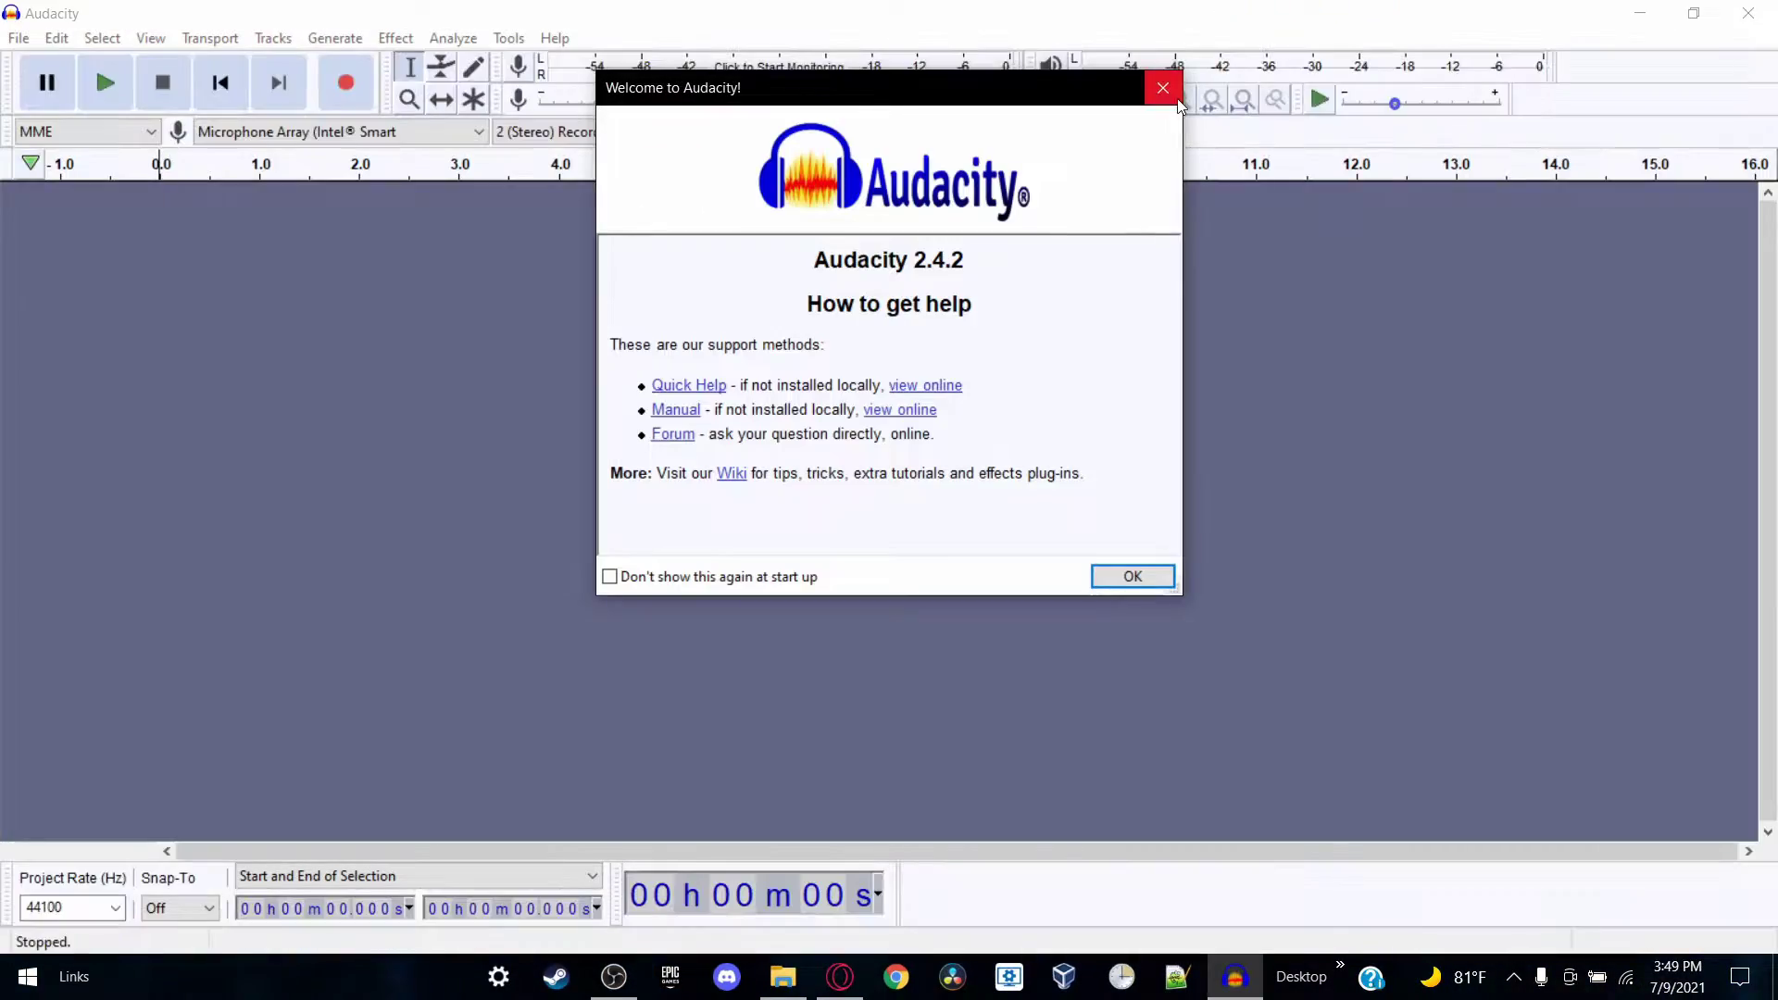
Step: Dismiss the Audacity welcome message, shrink and reposition the window, then minimize it
{"action": "left_click", "coordinate": [1161, 88]}
{"action": "left_click_drag", "start_coordinate": [1202, 13], "coordinate": [933, 234]}
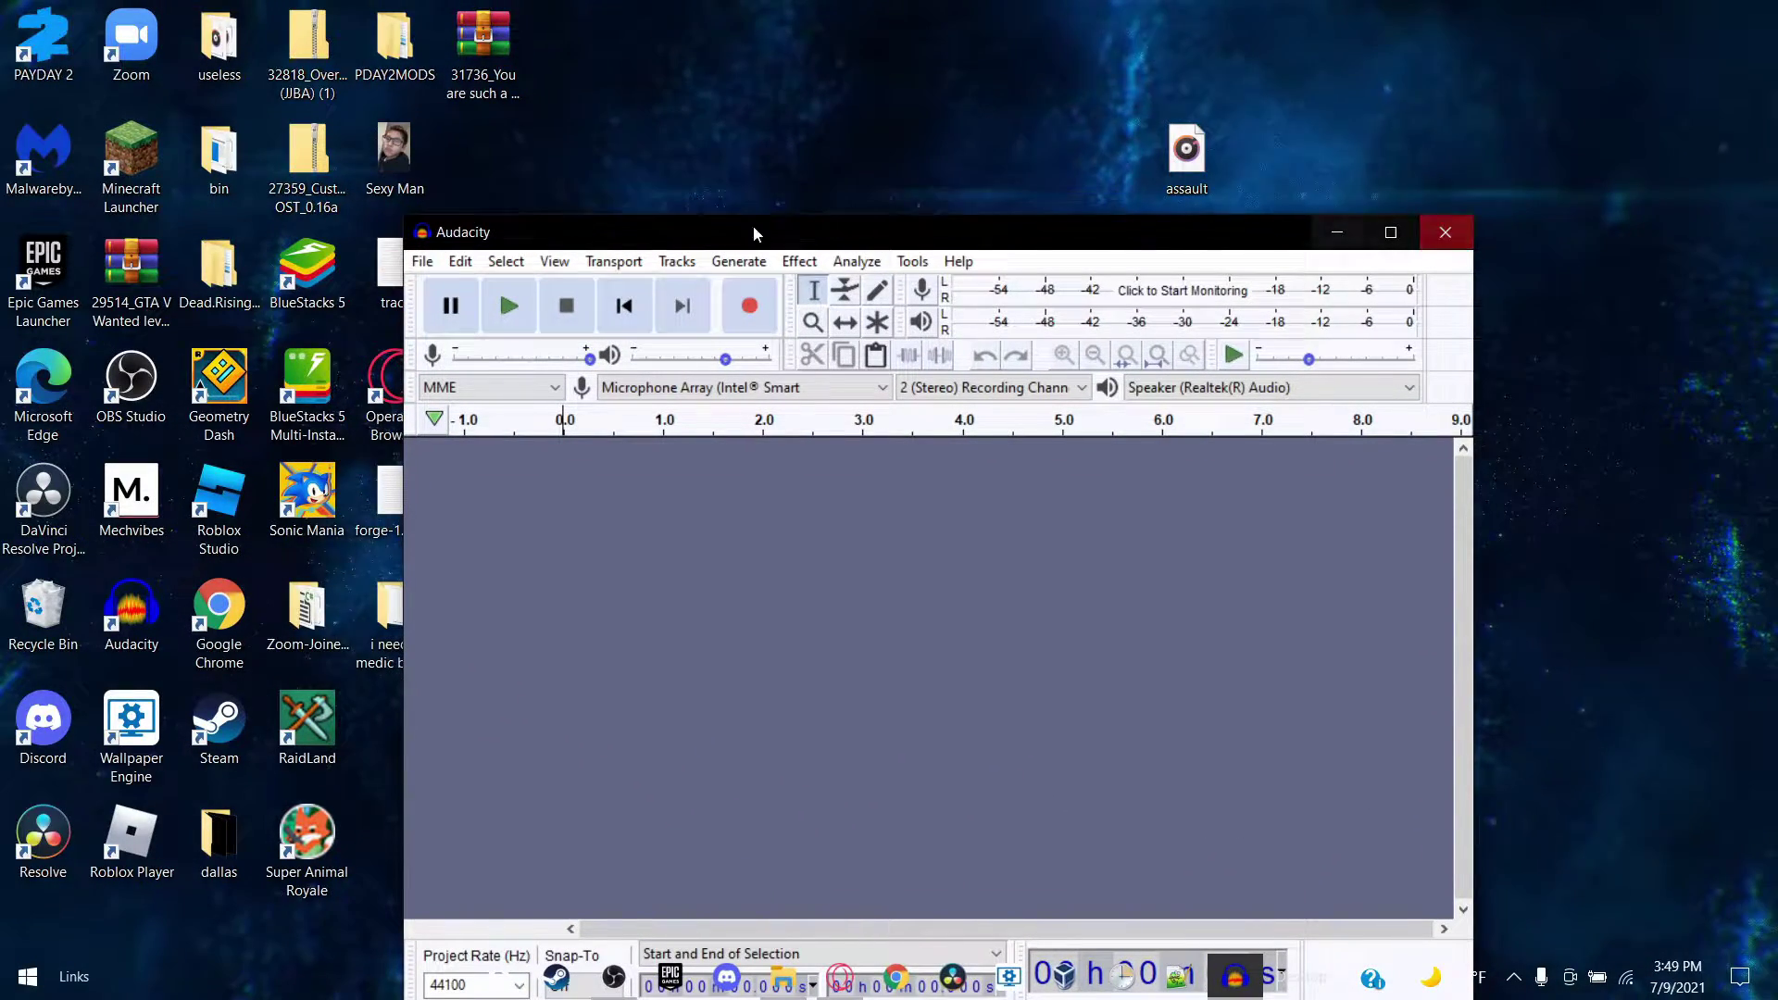
{"action": "left_click_drag", "start_coordinate": [408, 218], "coordinate": [916, 416]}
{"action": "left_click_drag", "start_coordinate": [1085, 444], "coordinate": [748, 354]}
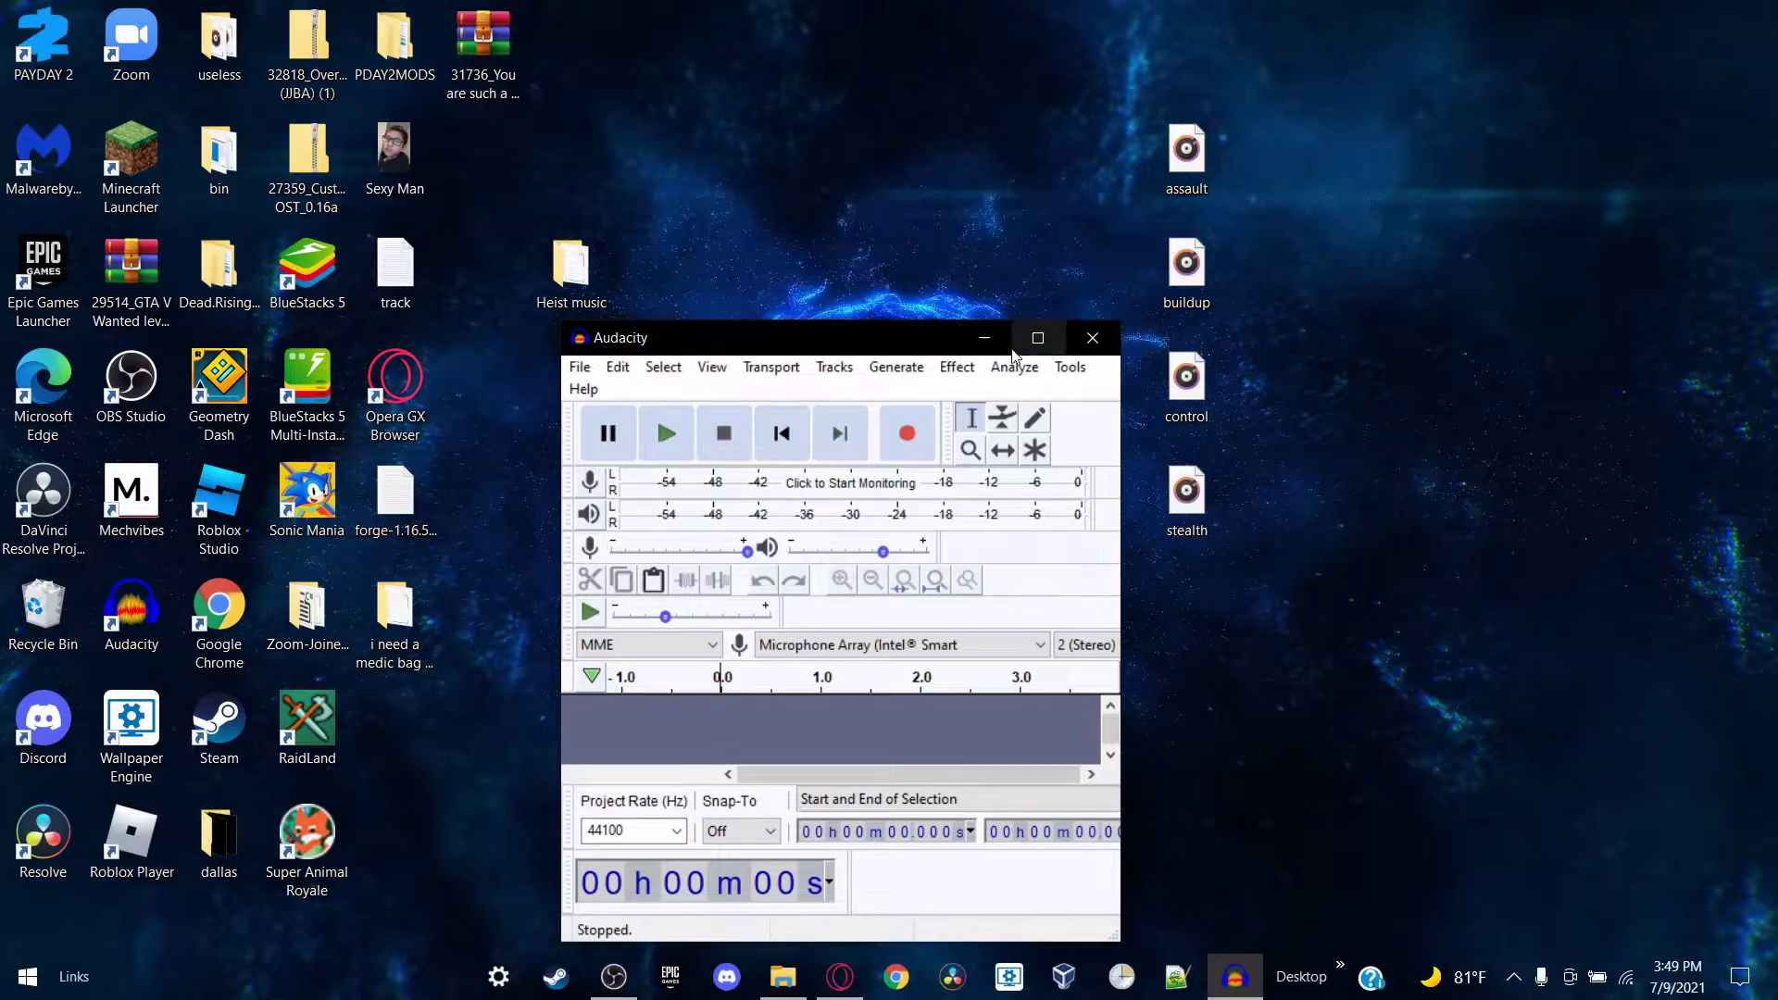
{"action": "left_click", "coordinate": [978, 342]}
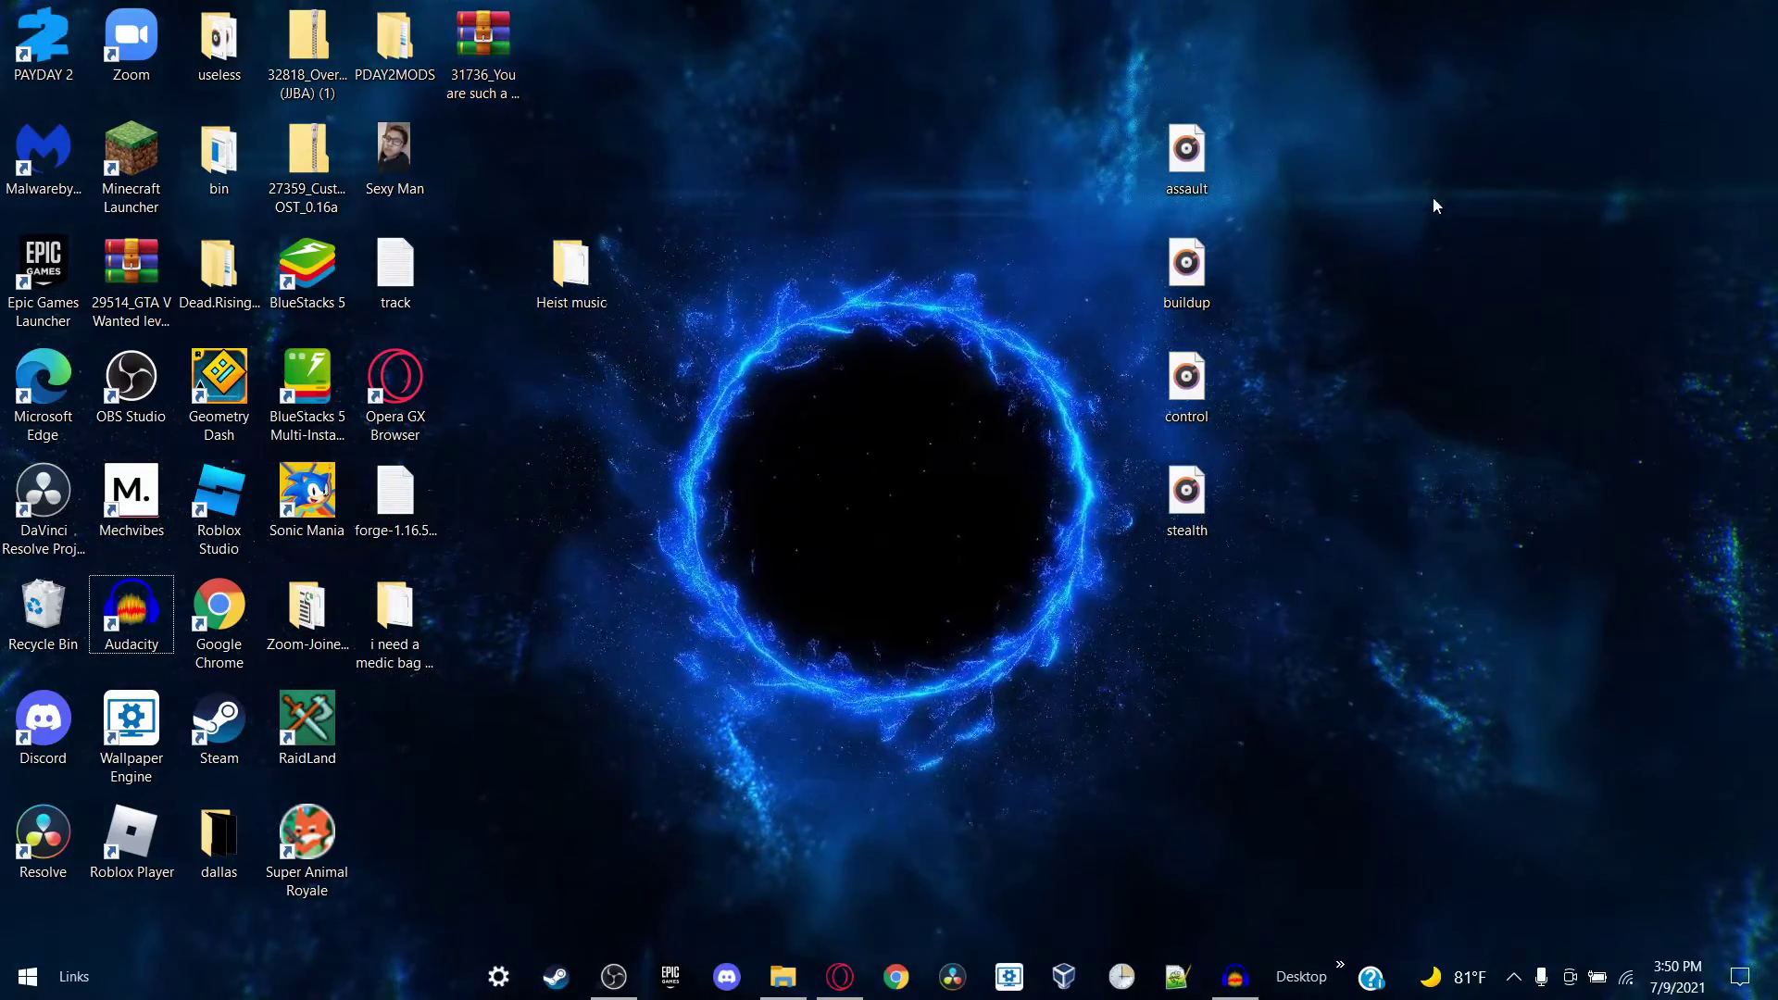
Step: Relaunch Audacity and open the Duck Sauce Clean song as a stereo track
{"action": "left_click", "coordinate": [1223, 160]}
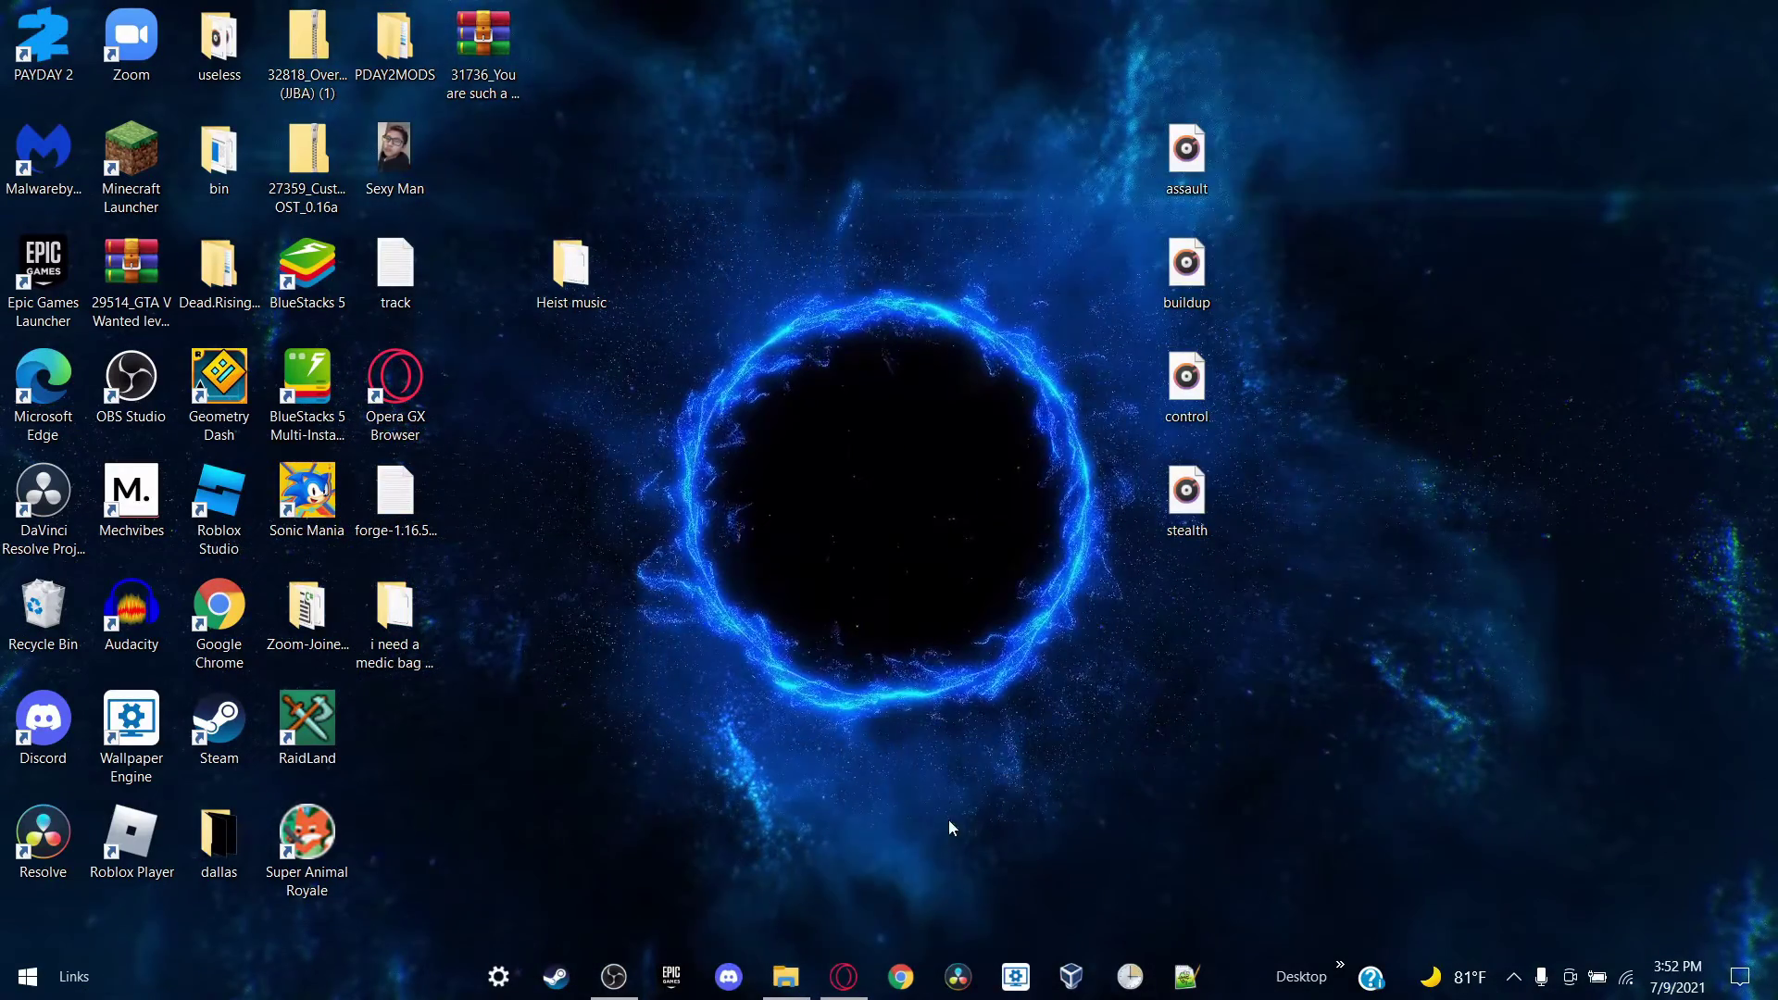
{"action": "double_click", "coordinate": [131, 611]}
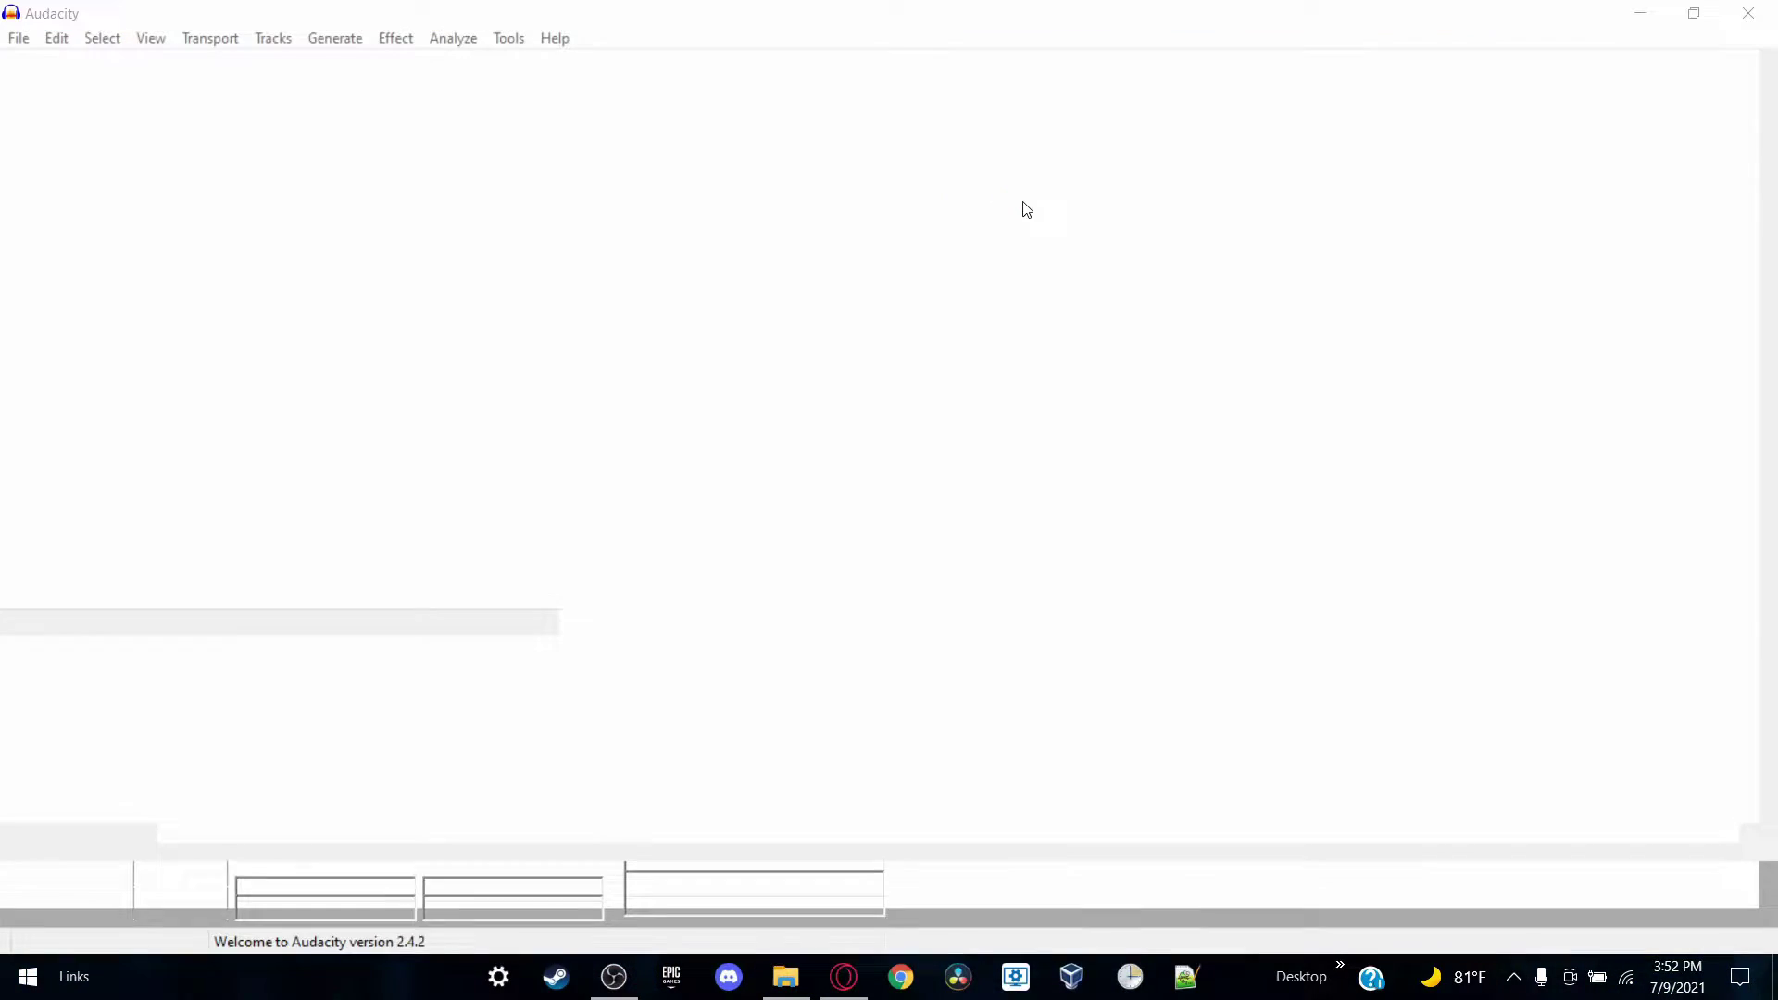
{"action": "key", "text": "Return"}
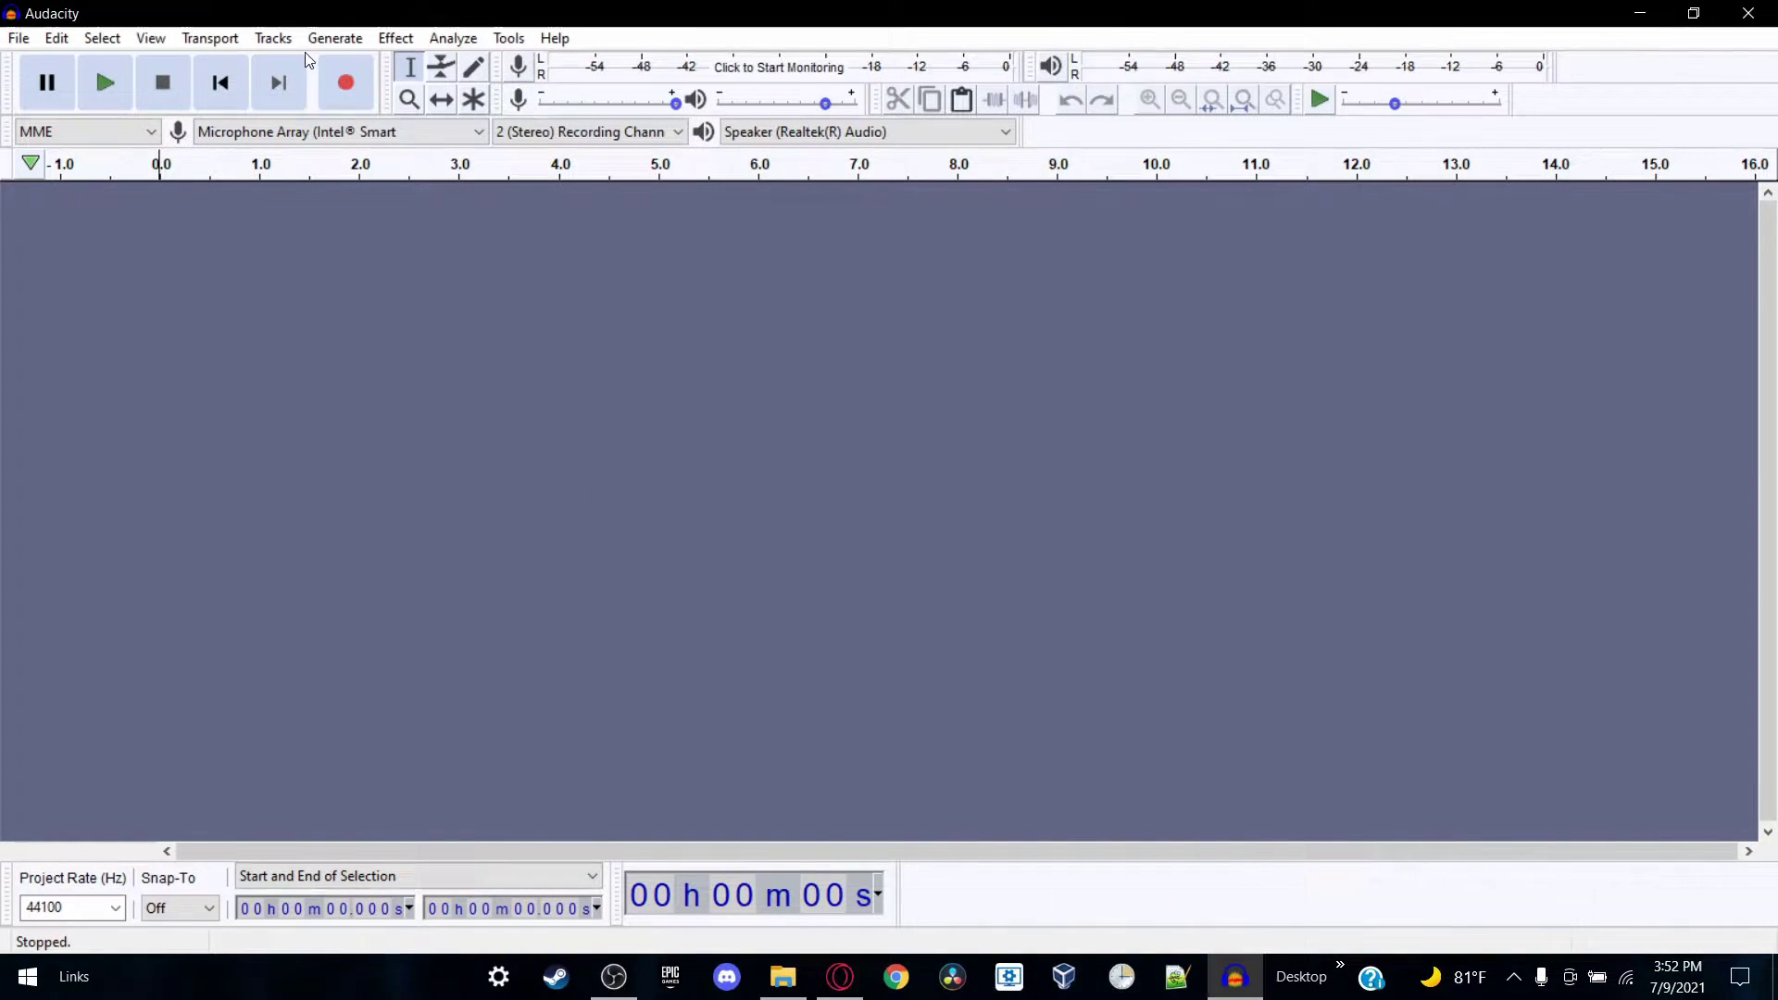
{"action": "left_click", "coordinate": [19, 41]}
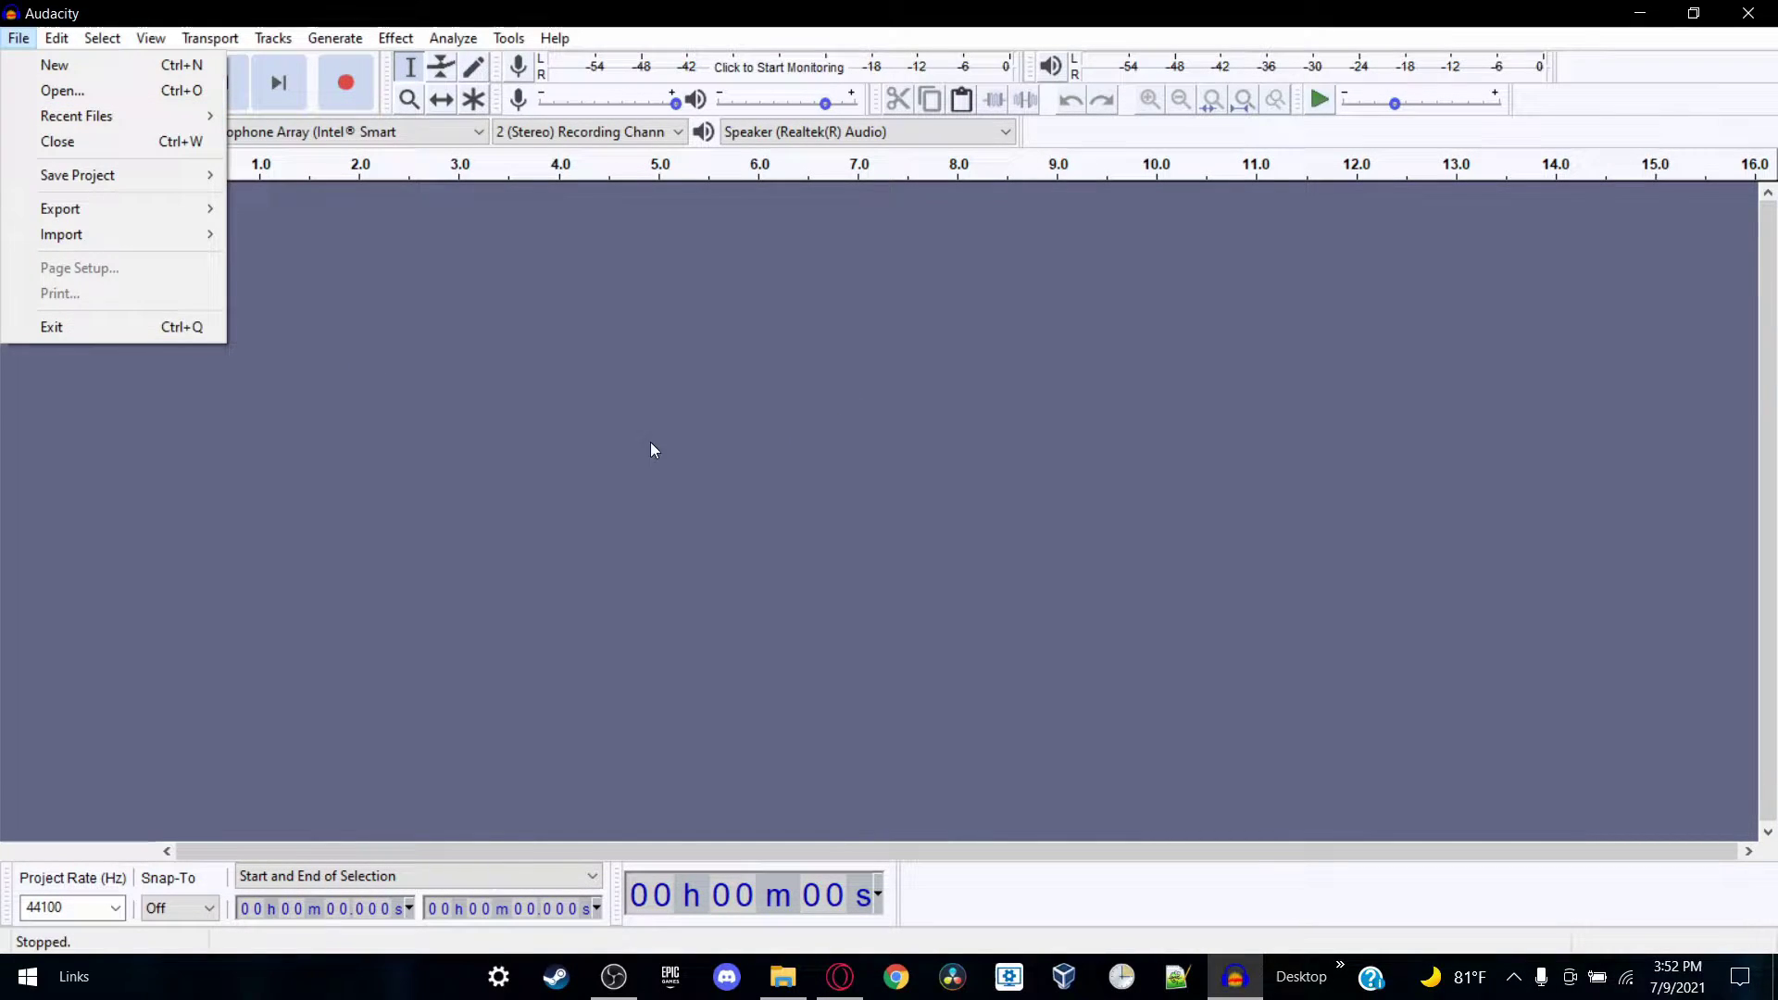
{"action": "left_click", "coordinate": [1118, 538]}
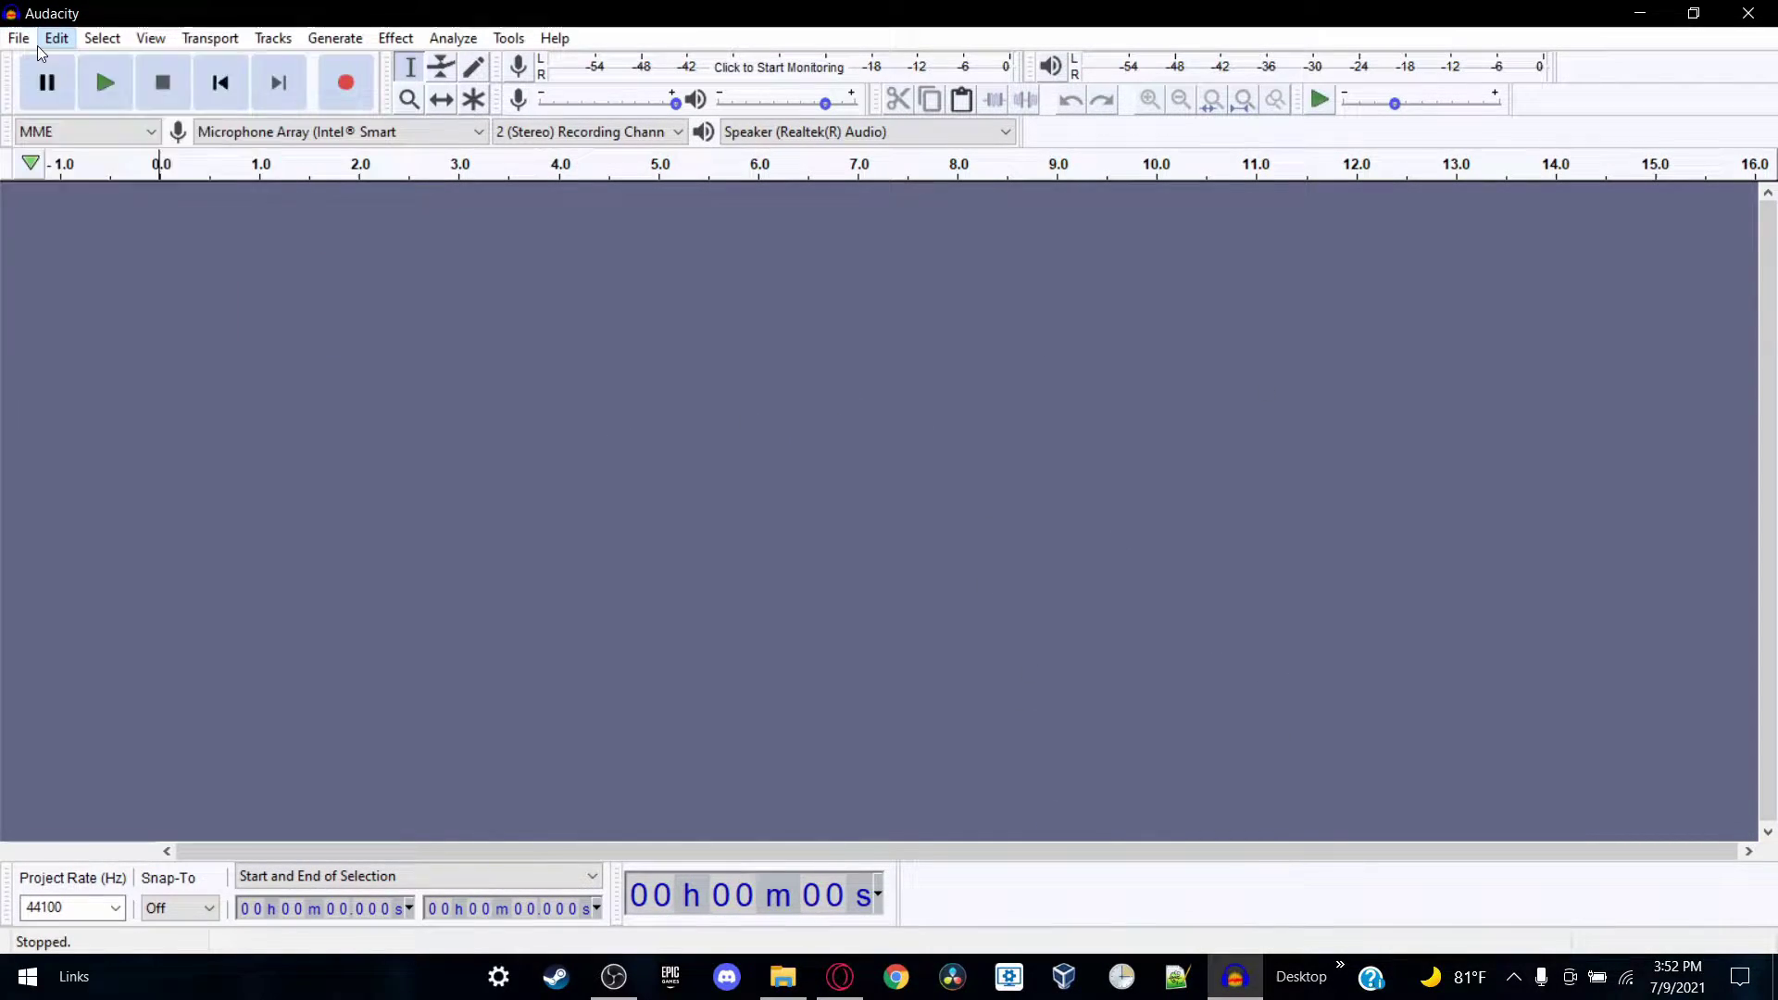
{"action": "left_click", "coordinate": [18, 38]}
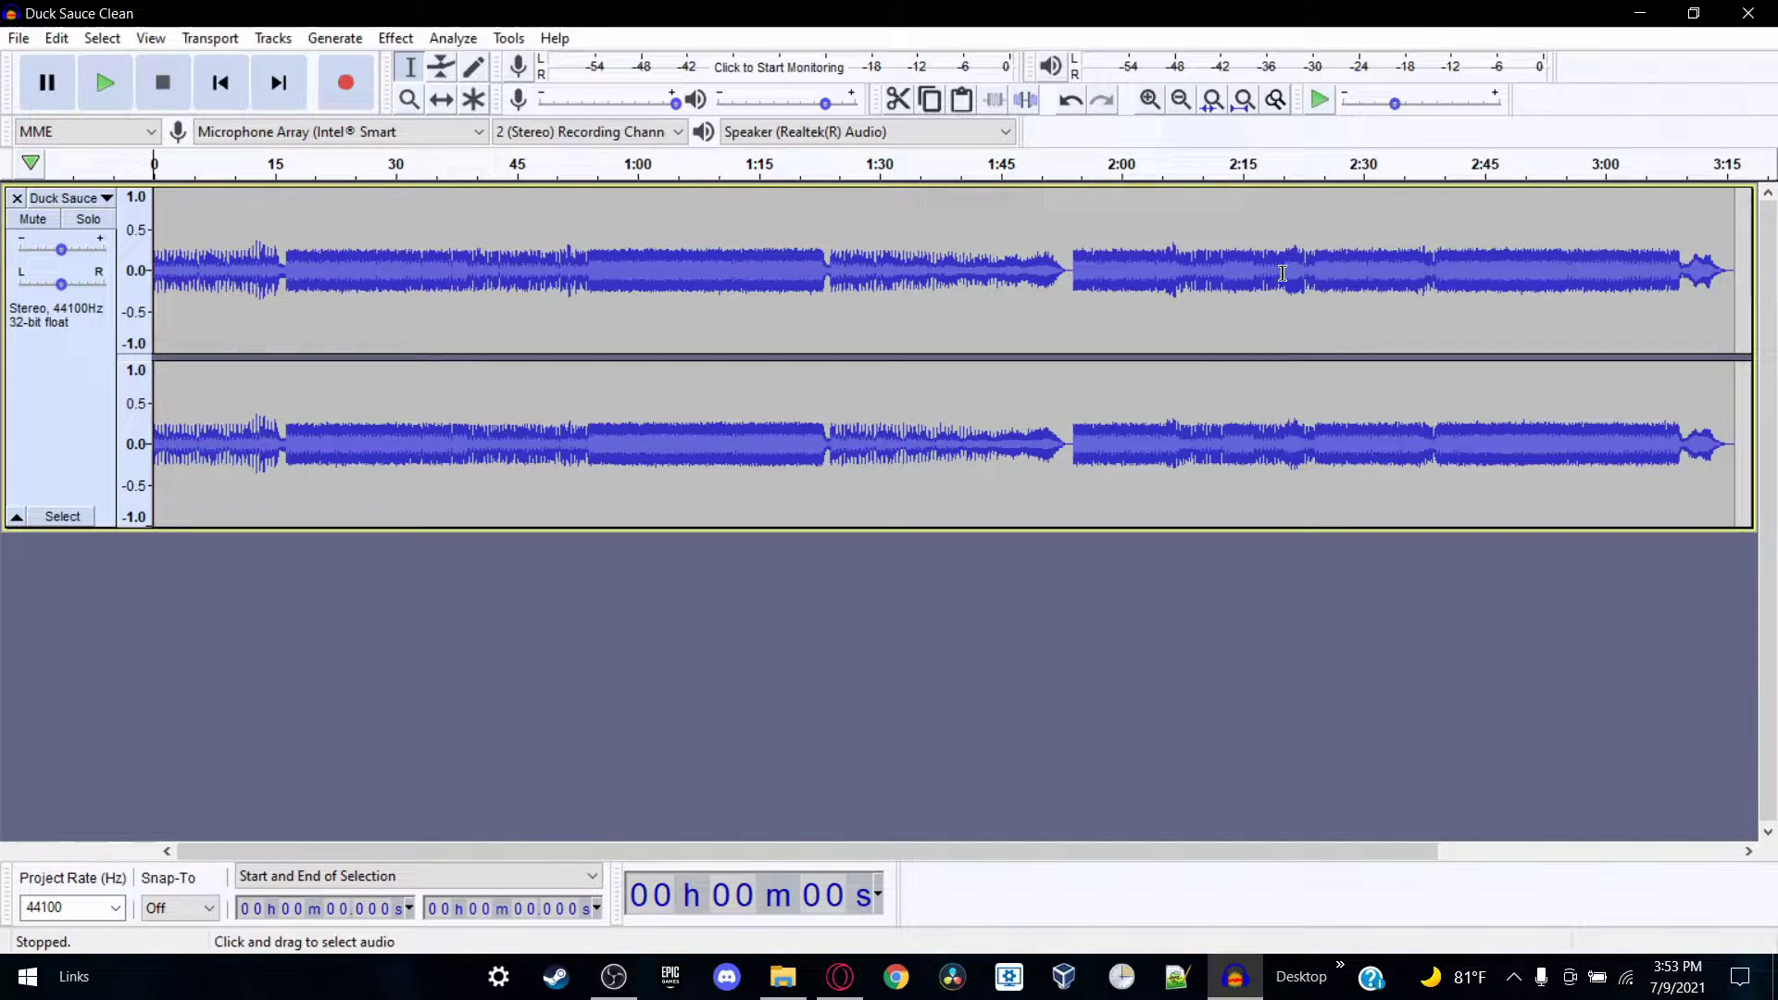
Step: Cut the 1:24–1:54 section out of the Duck Sauce Clean track
{"action": "left_click_drag", "start_coordinate": [192, 269], "coordinate": [652, 264]}
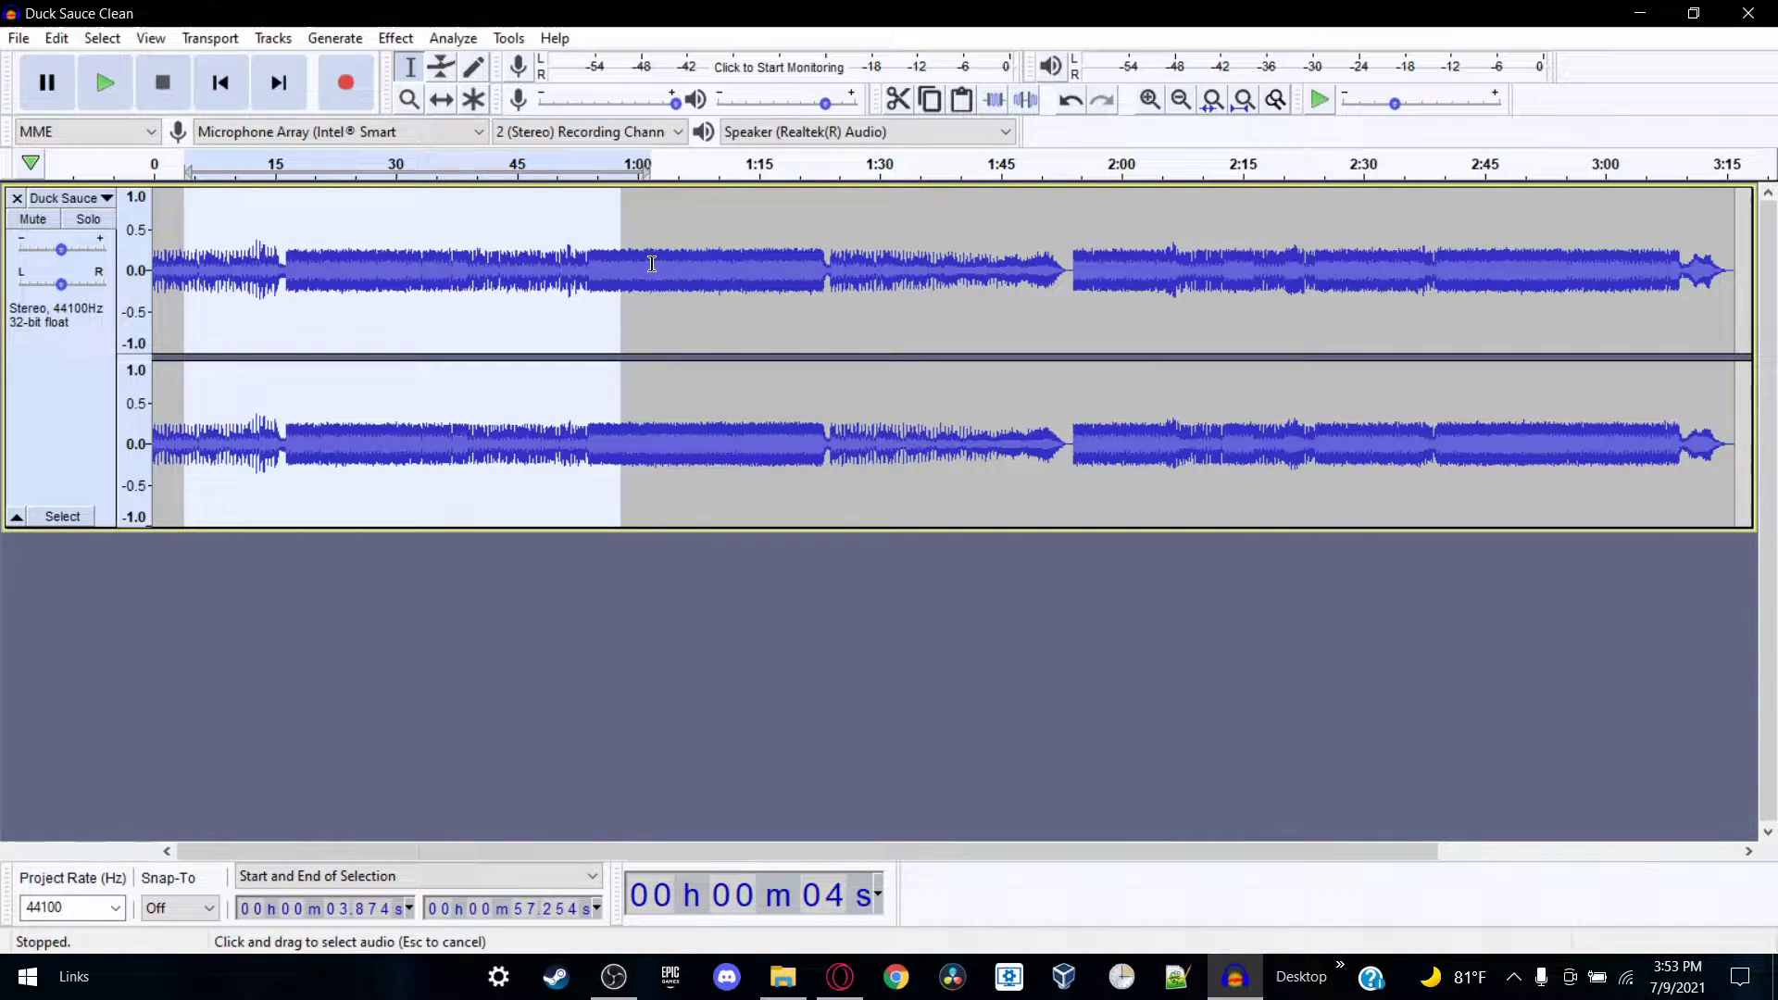
{"action": "left_click", "coordinate": [854, 266]}
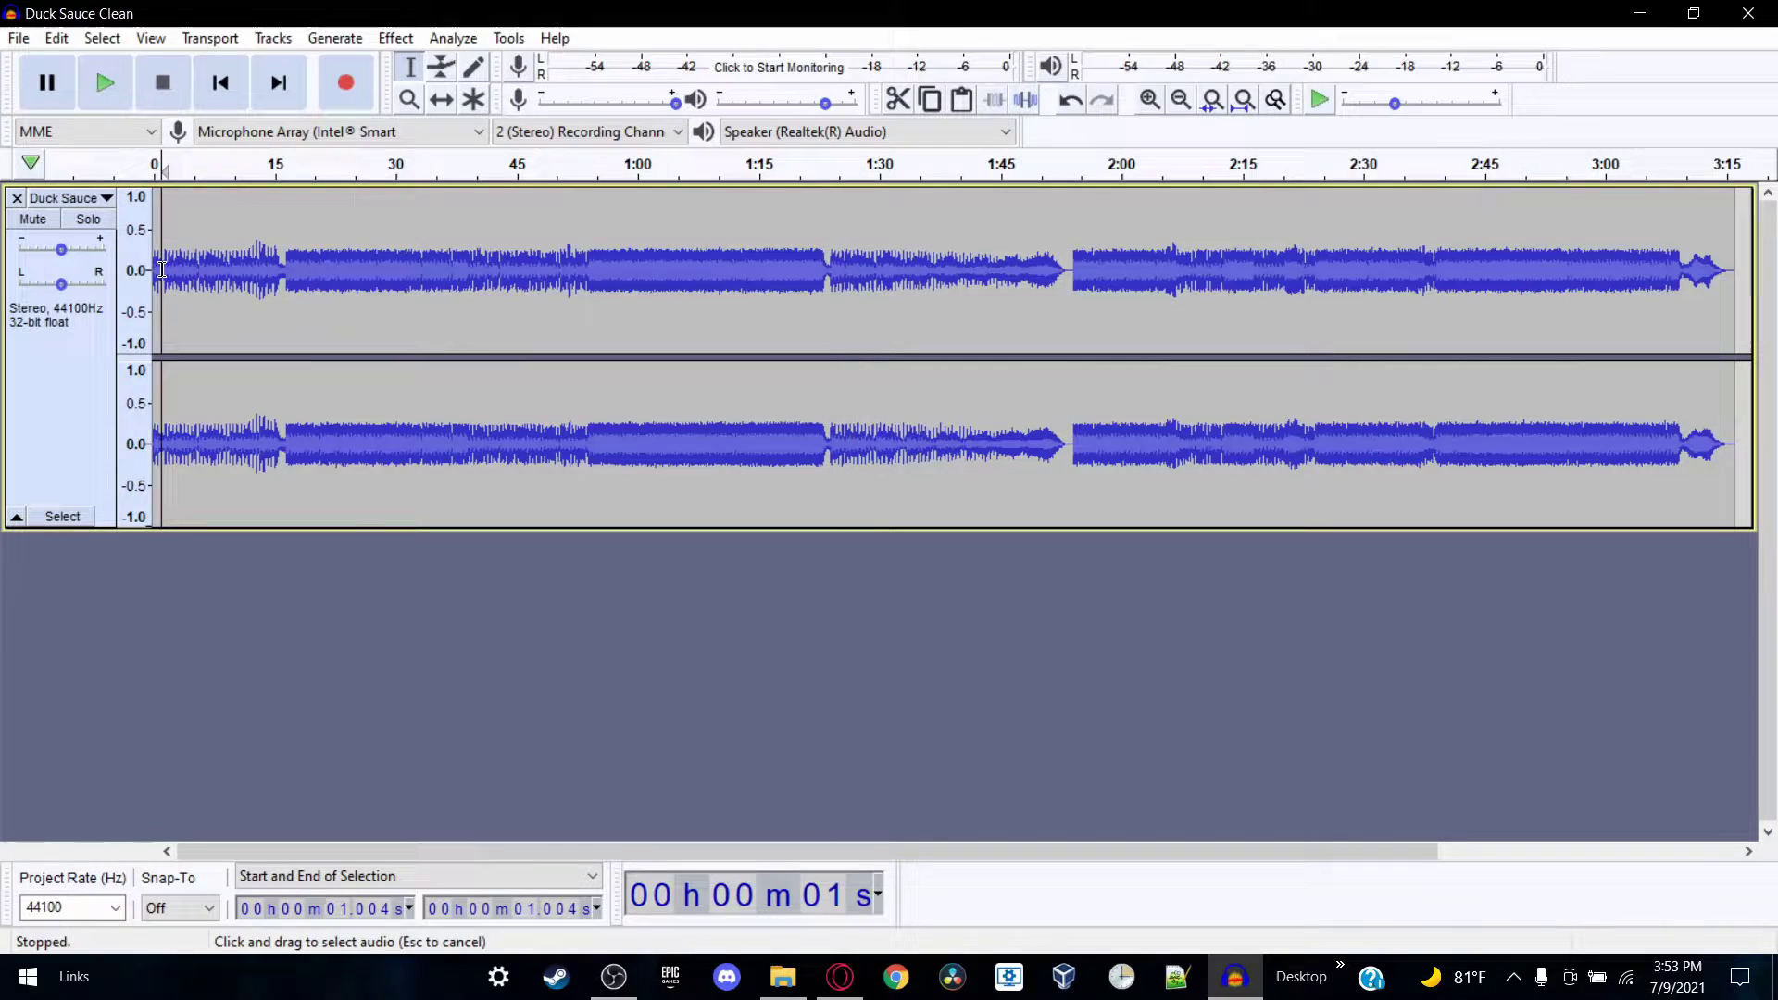
{"action": "left_click_drag", "start_coordinate": [162, 270], "coordinate": [520, 259]}
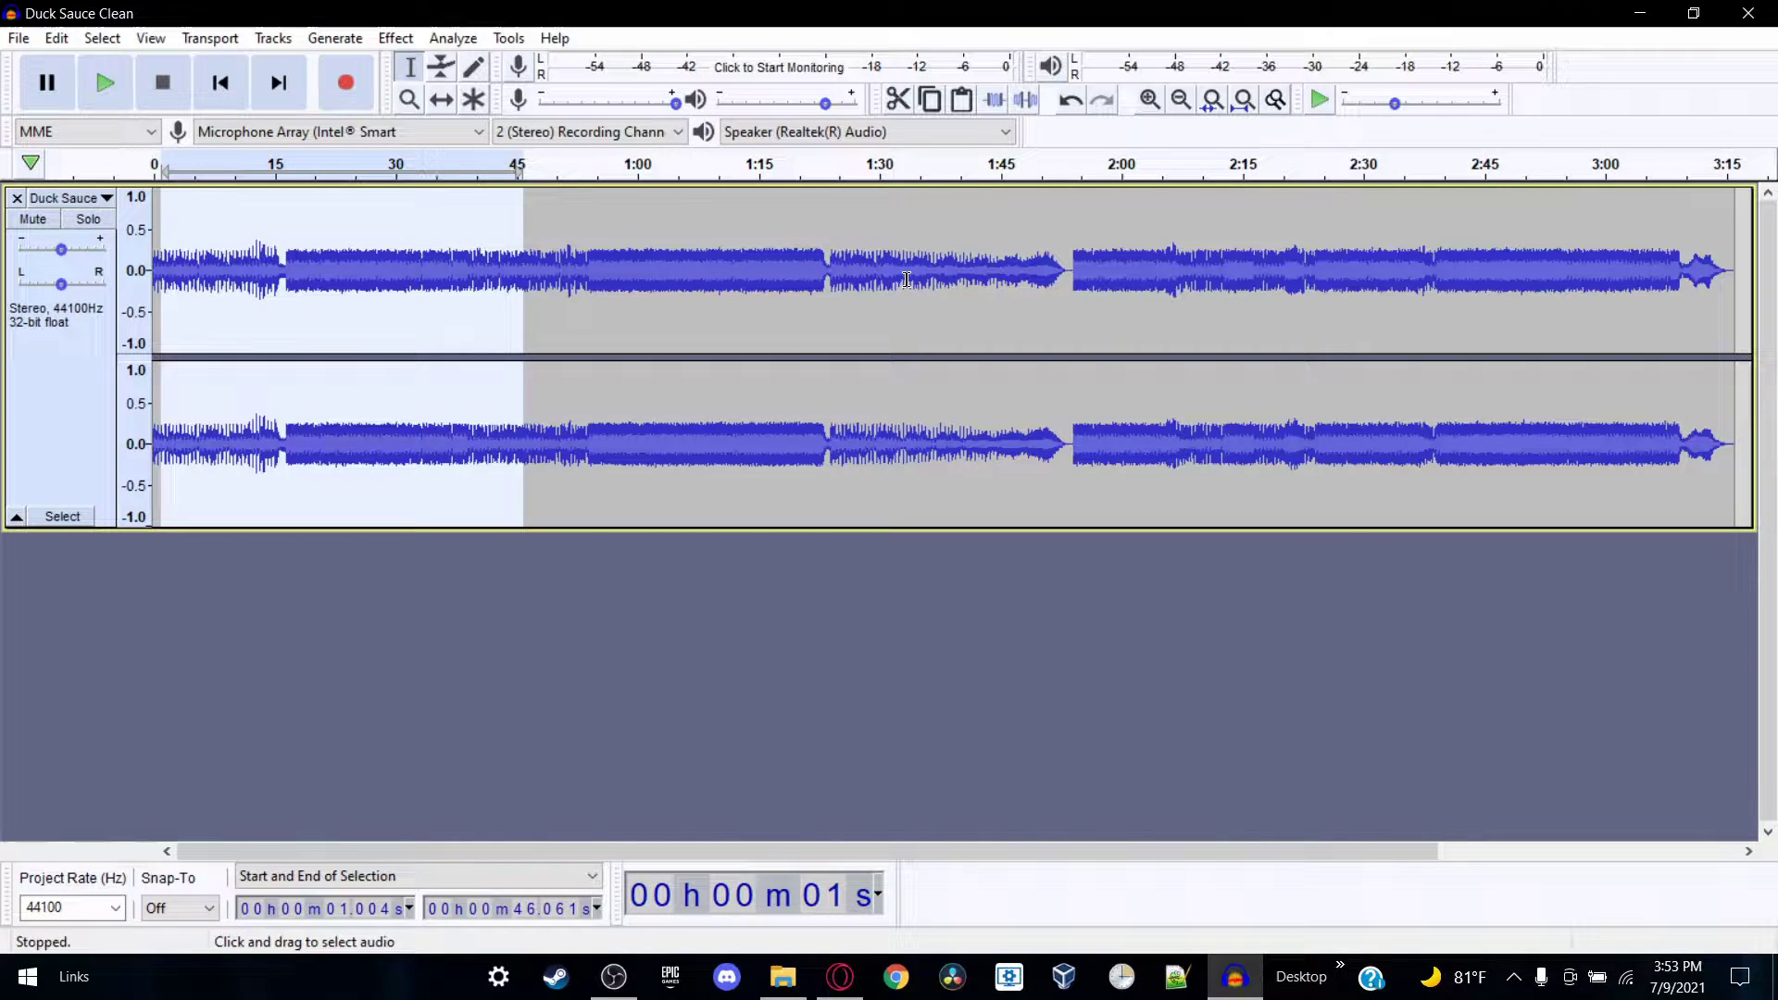
{"action": "left_click_drag", "start_coordinate": [1072, 273], "coordinate": [830, 285]}
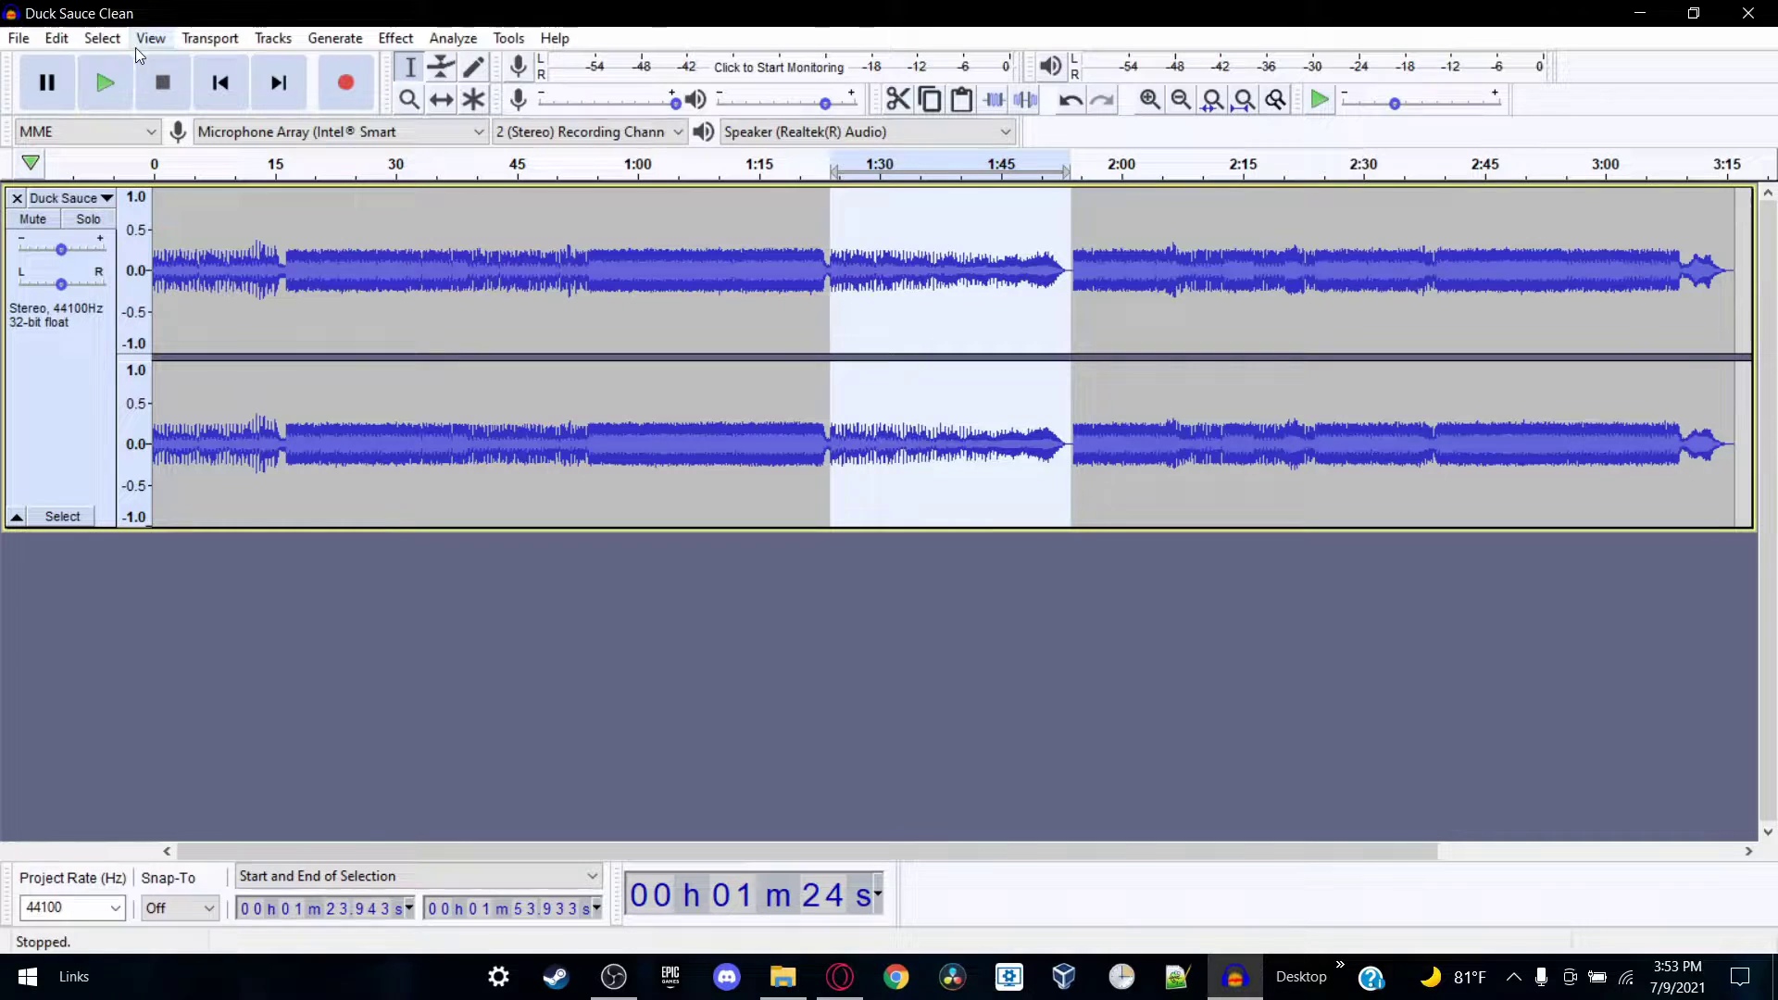
{"action": "left_click", "coordinate": [67, 43]}
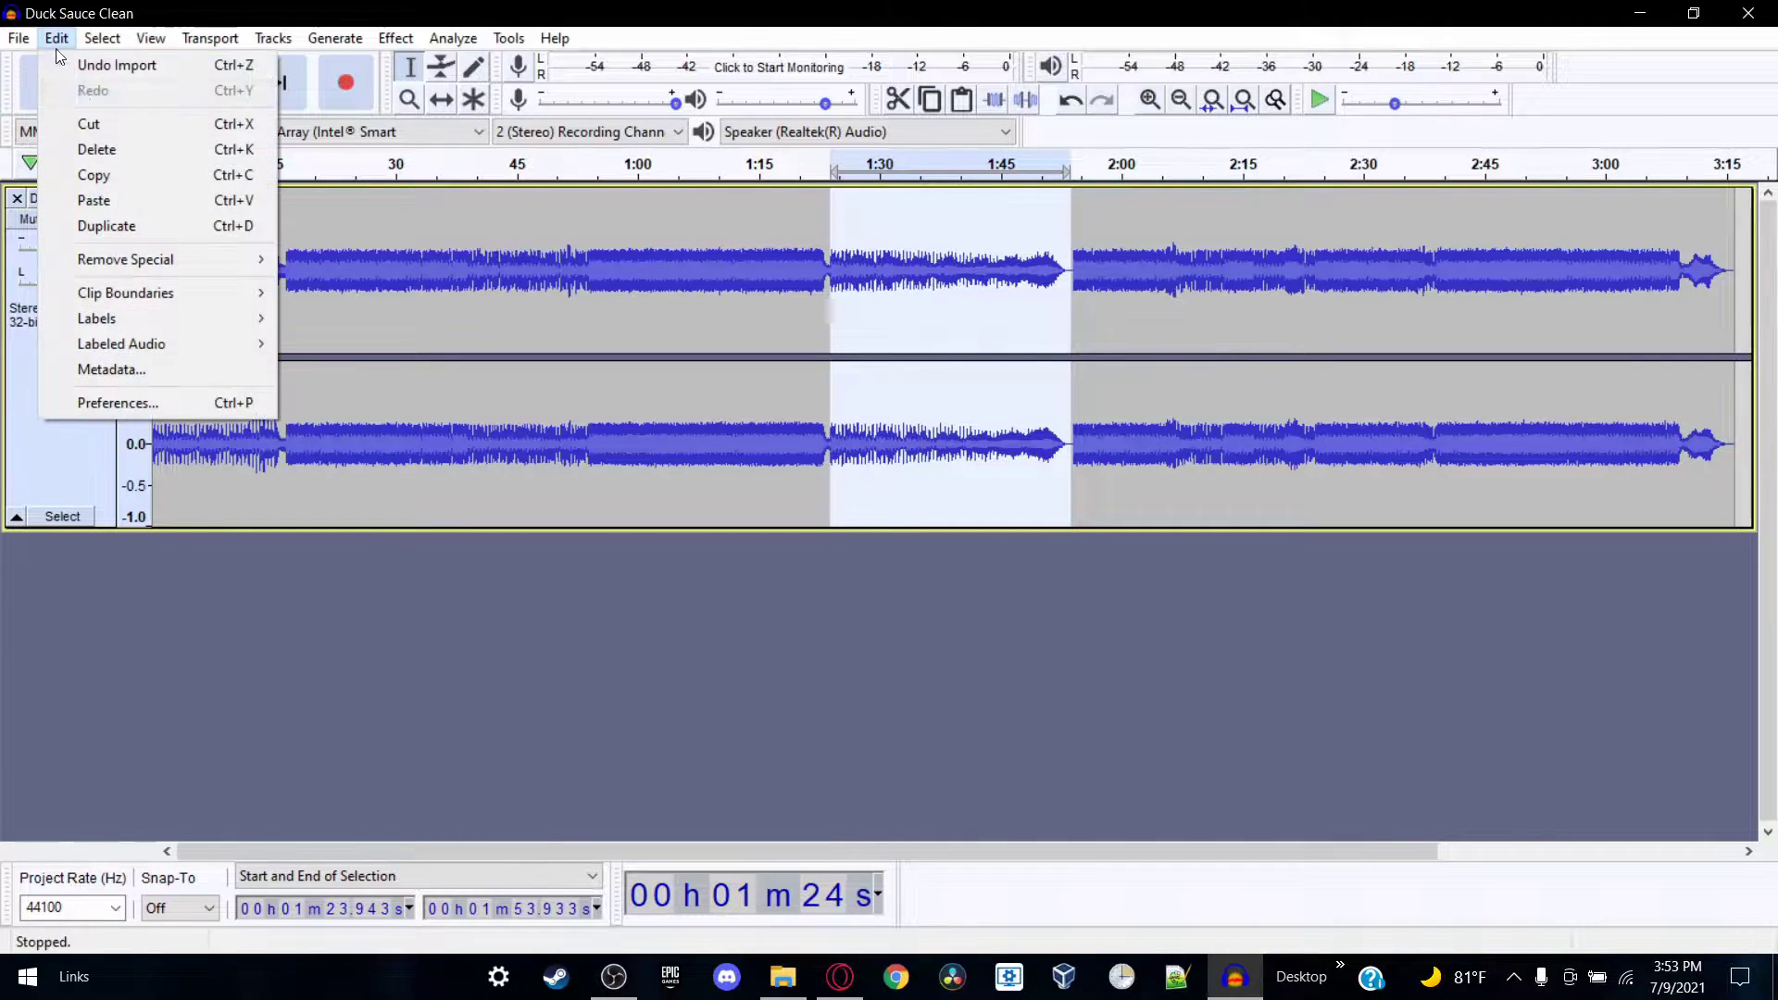
{"action": "left_click", "coordinate": [130, 124]}
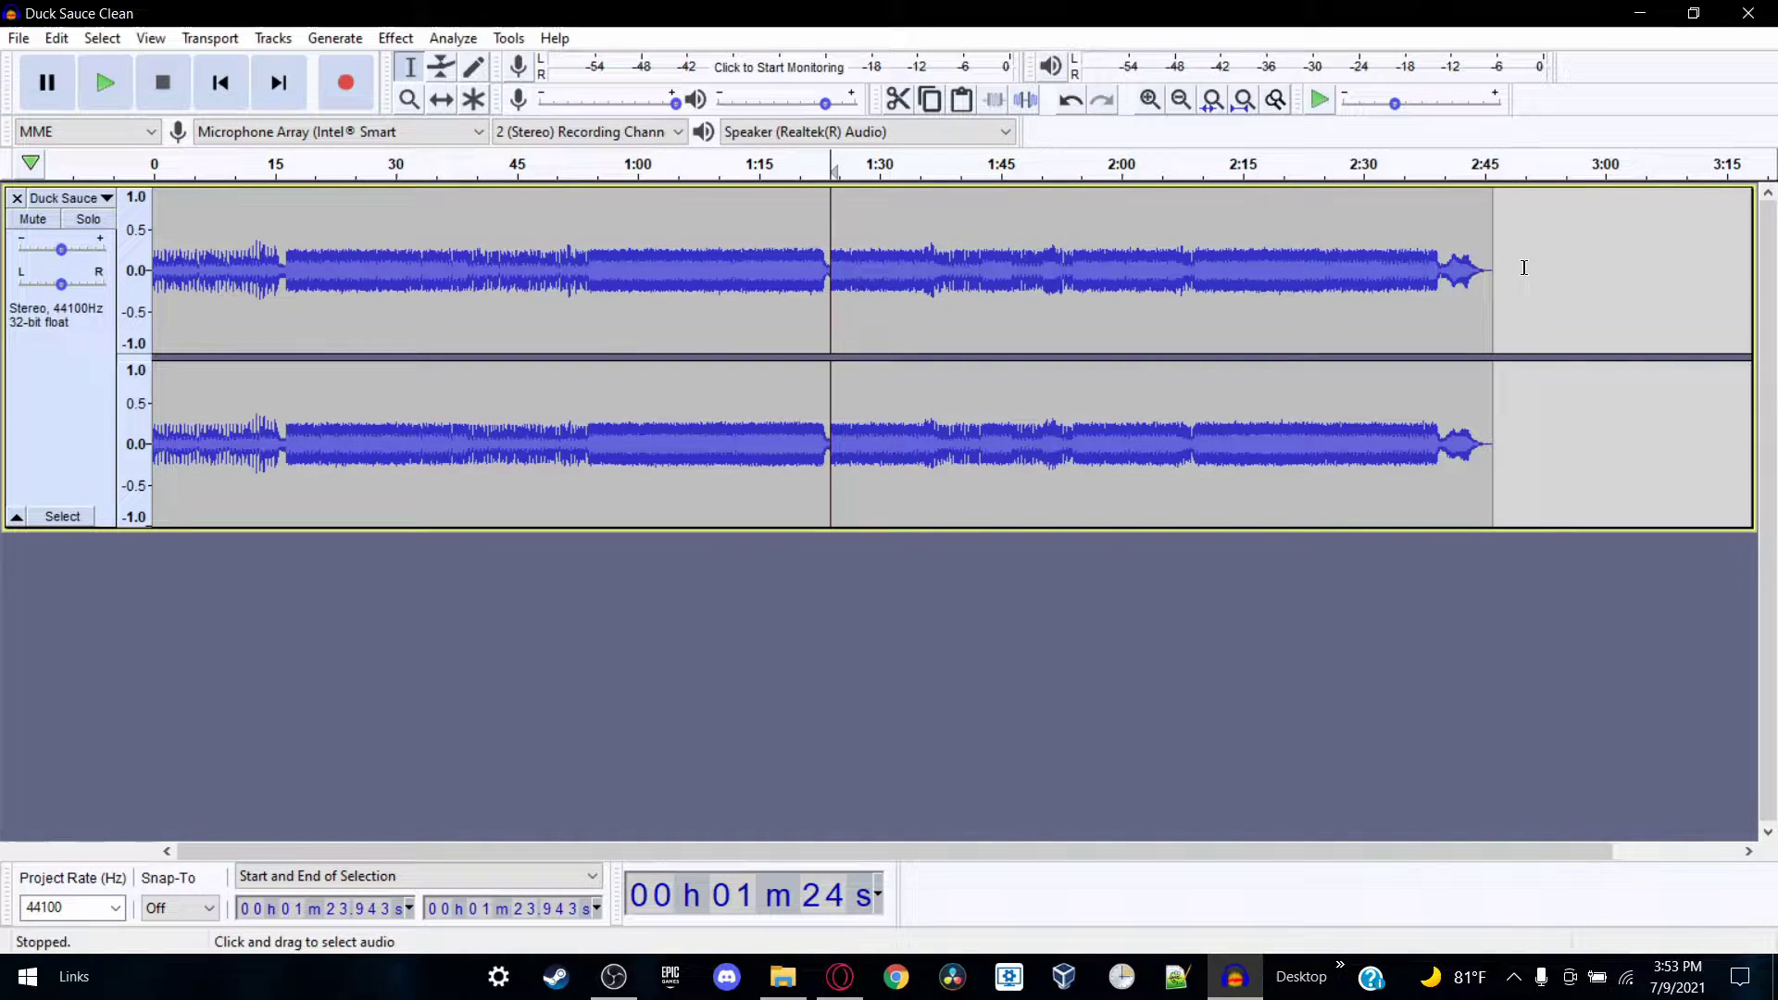
Step: Delete all remaining audio after 1:24 so the track ends there
{"action": "left_click_drag", "start_coordinate": [1493, 274], "coordinate": [830, 308]}
{"action": "left_click", "coordinate": [56, 38]}
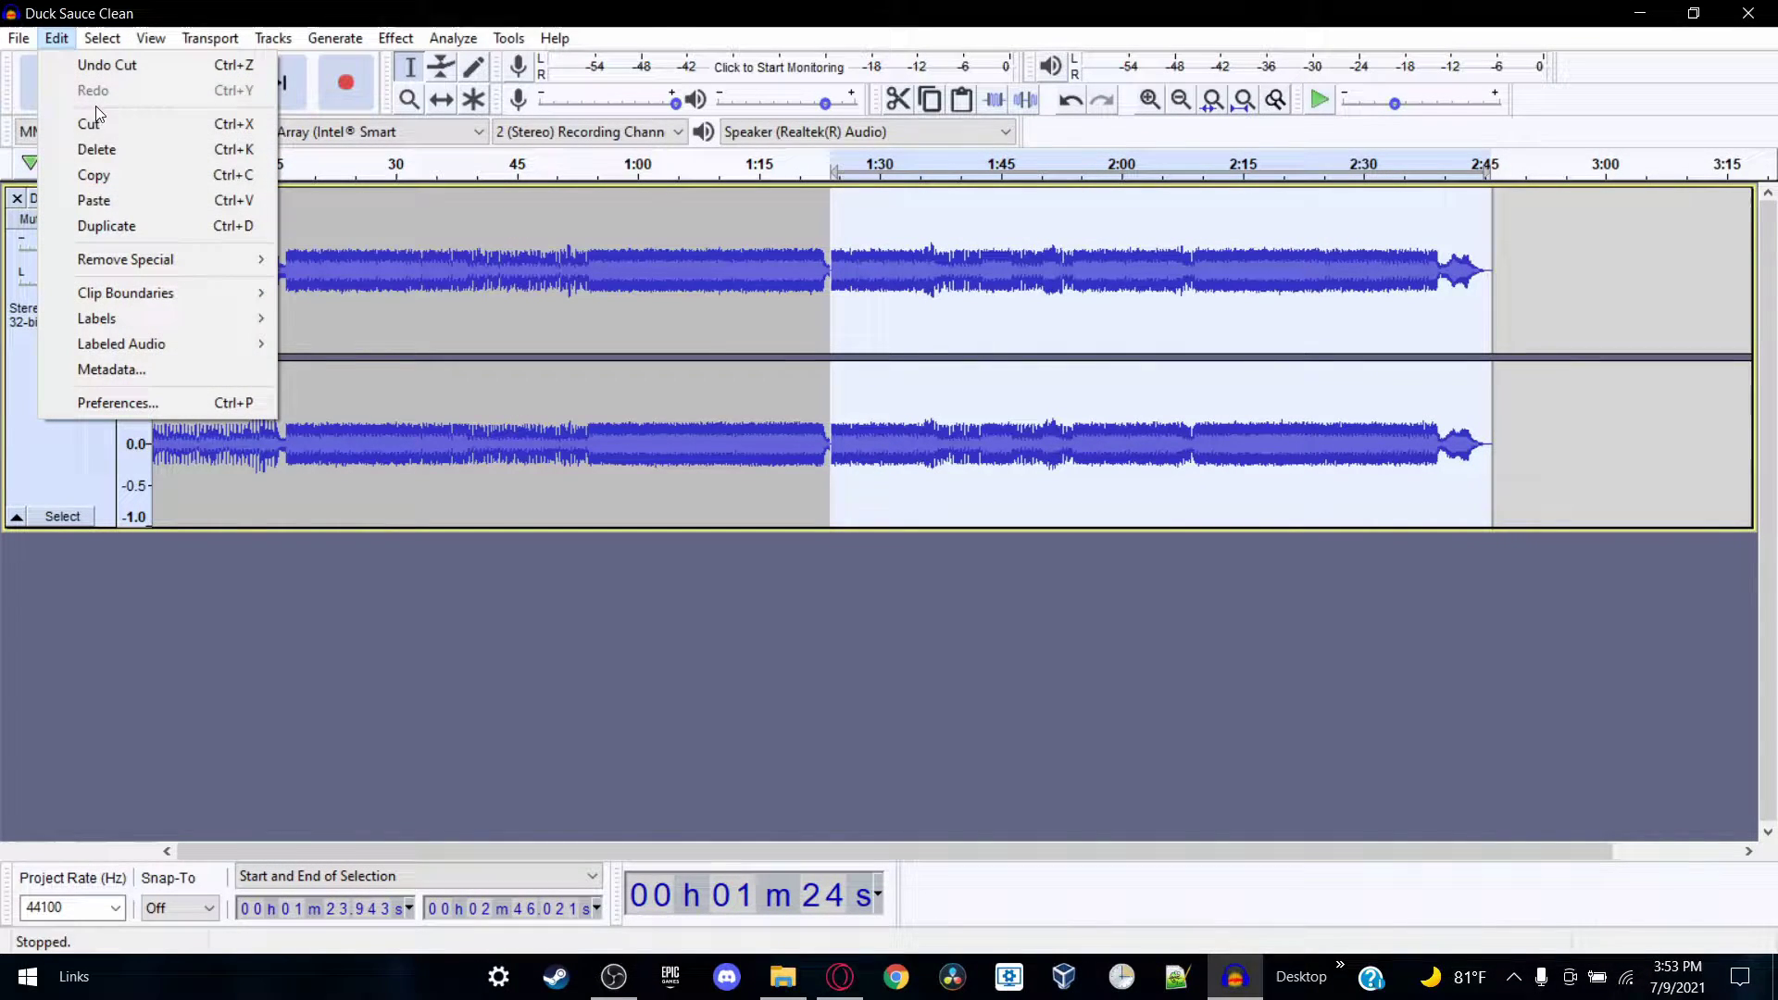
{"action": "left_click", "coordinate": [97, 149]}
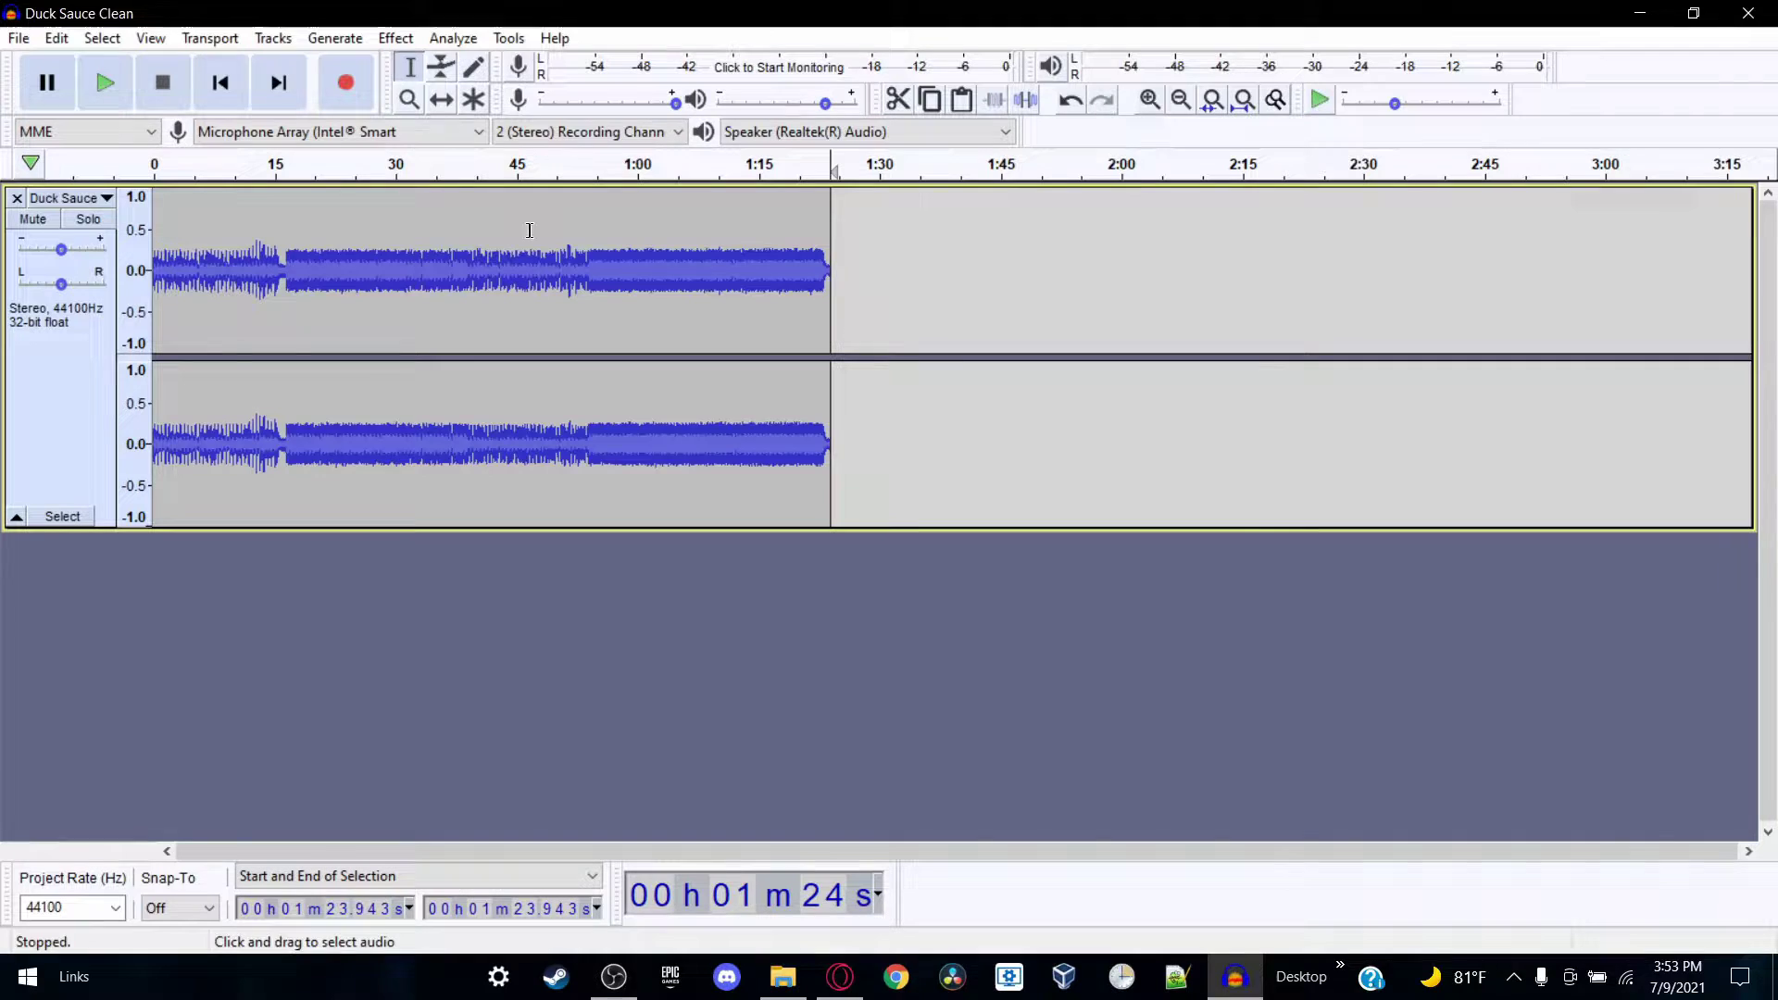
{"action": "left_click", "coordinate": [150, 38]}
Step: Zoom in twice on the waveform to inspect the track's ending near 1:24
{"action": "mouse_move", "coordinate": [259, 65]}
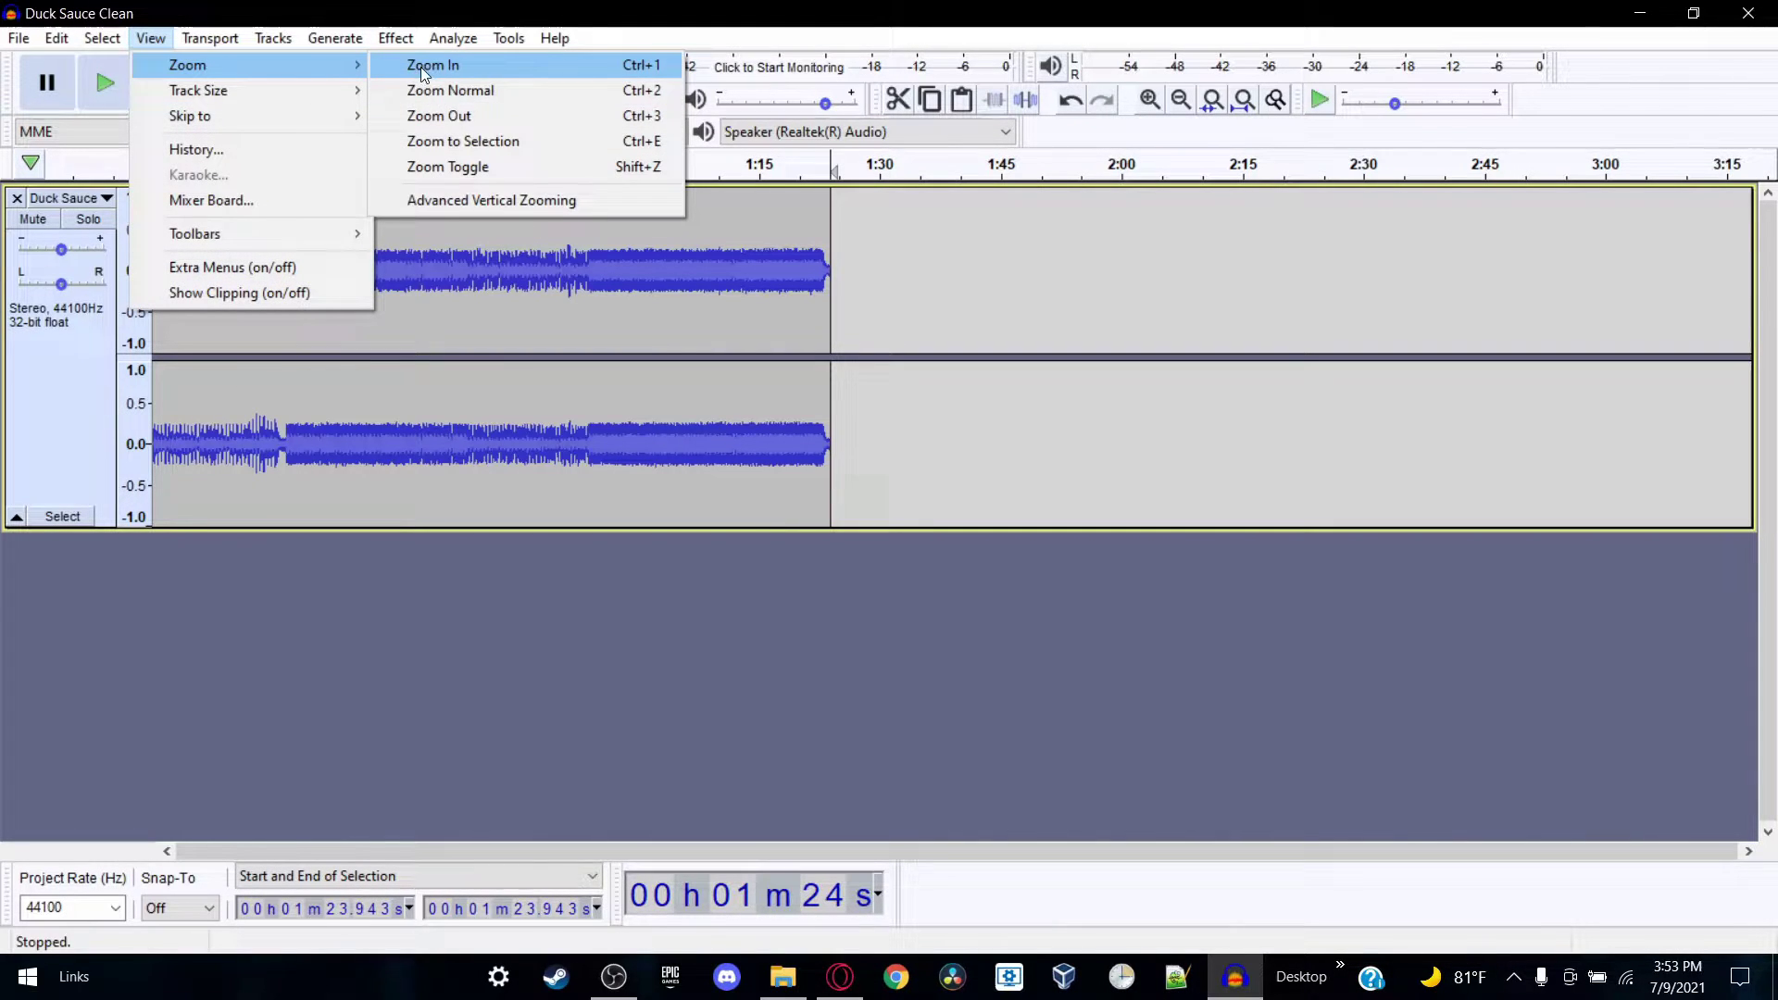
{"action": "left_click", "coordinate": [423, 69]}
{"action": "left_click", "coordinate": [149, 38]}
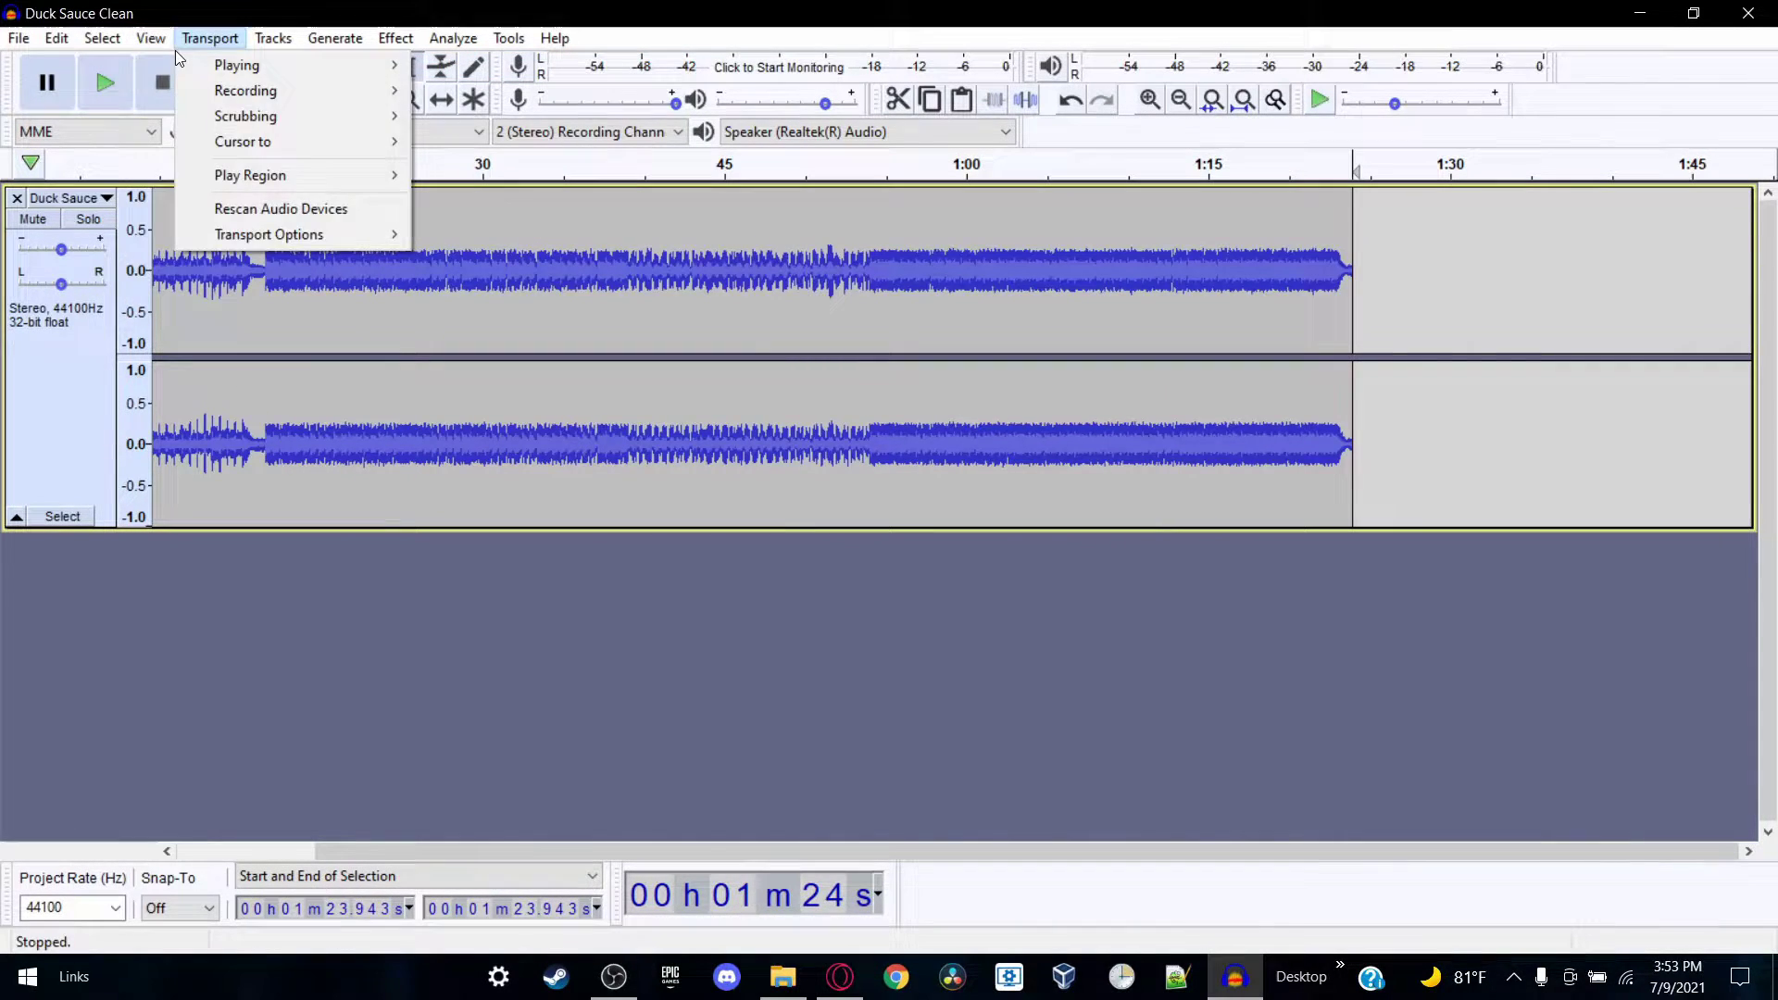
{"action": "mouse_move", "coordinate": [240, 65]}
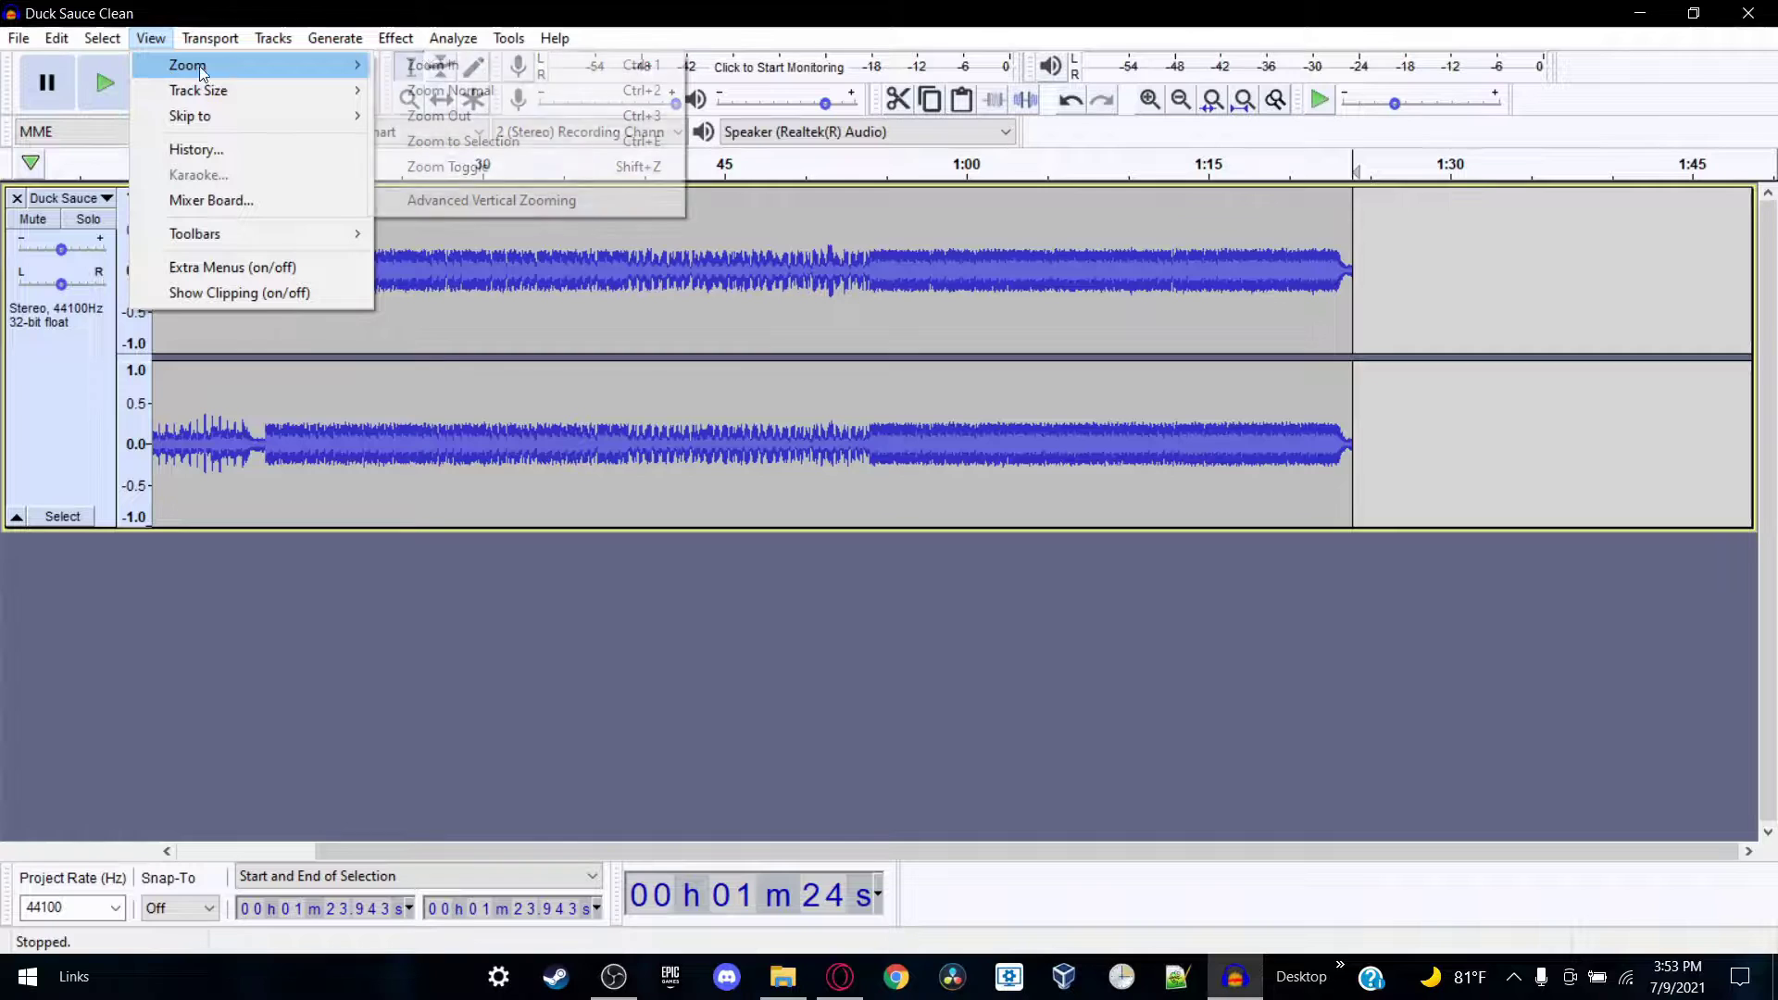
{"action": "left_click", "coordinate": [475, 63]}
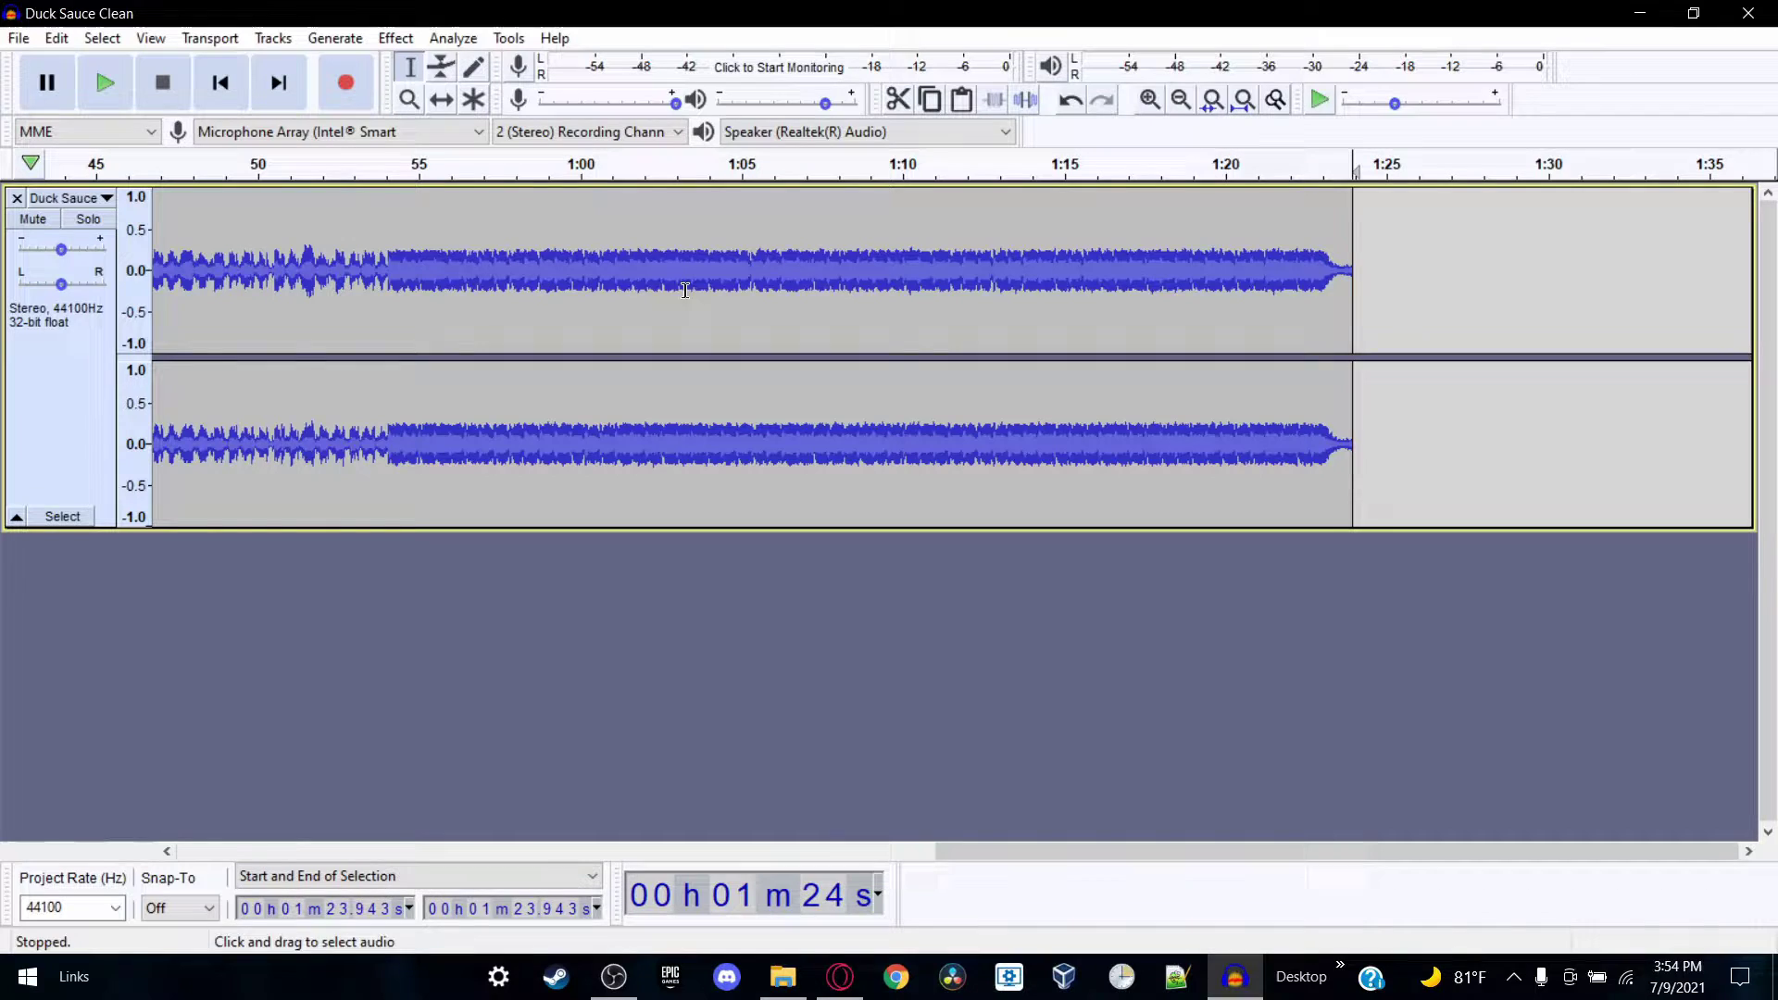
Step: Export the track as an Ogg Vorbis file named Stealth.ogg into Song Files
{"action": "left_click", "coordinate": [7, 37]}
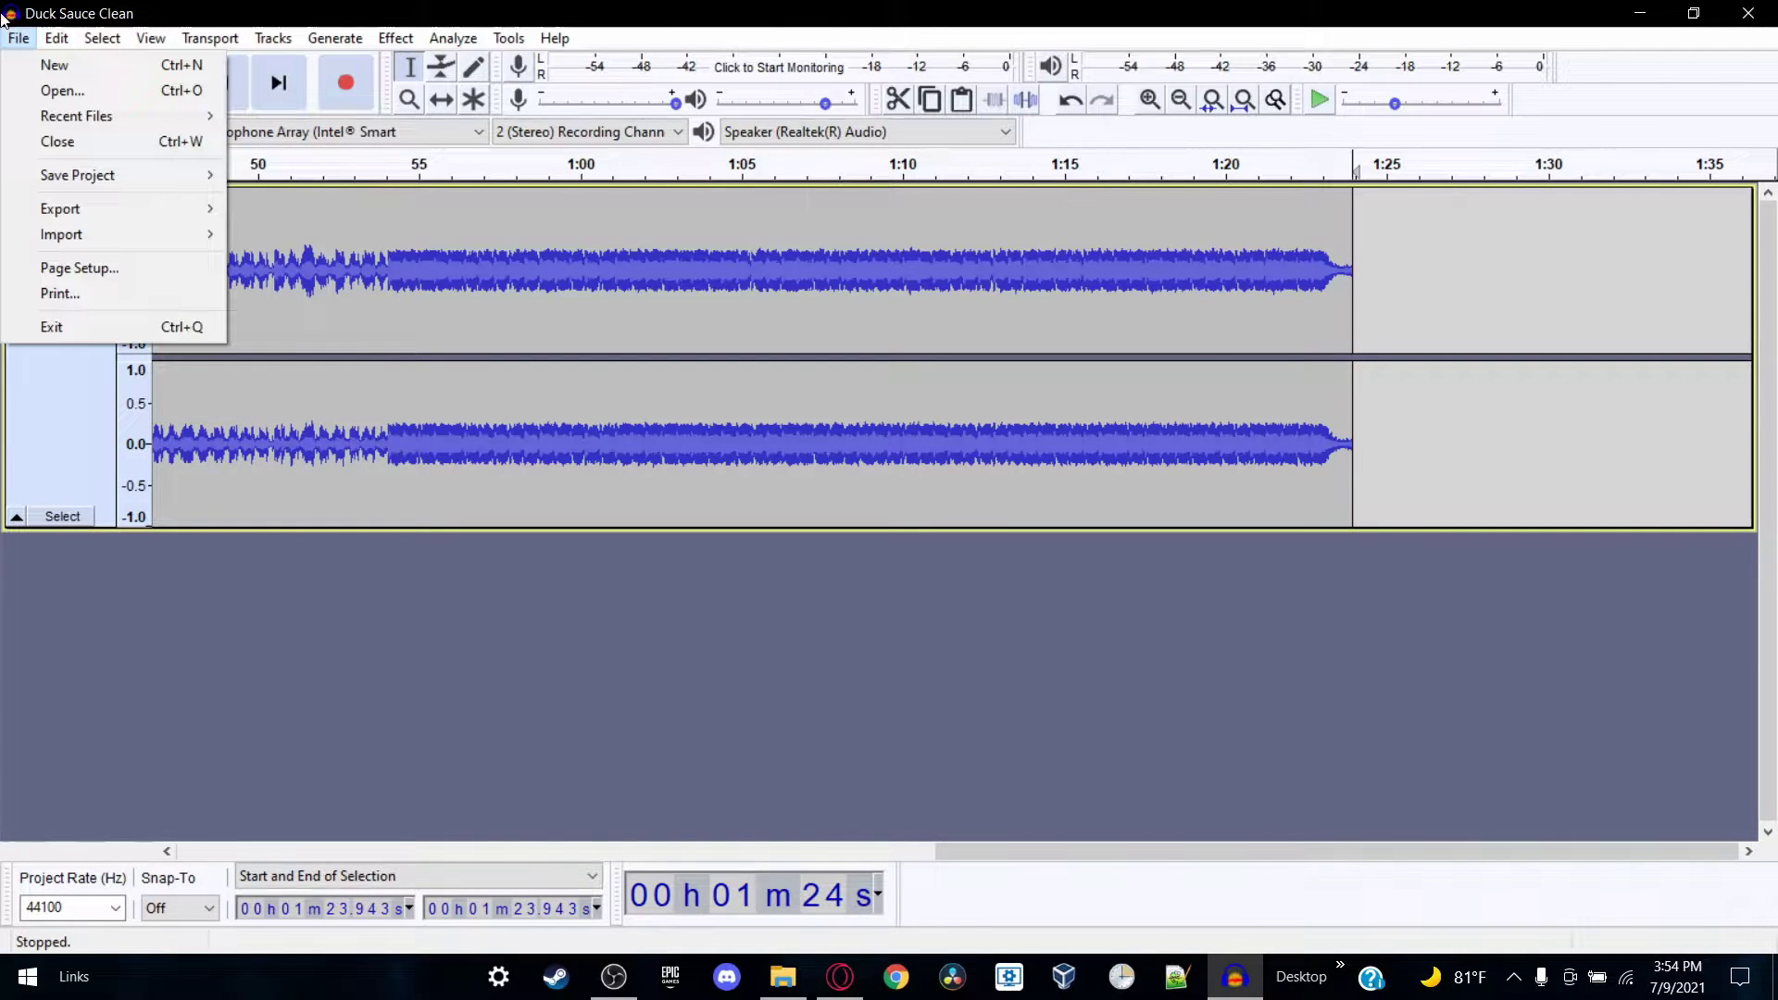
{"action": "mouse_move", "coordinate": [26, 223]}
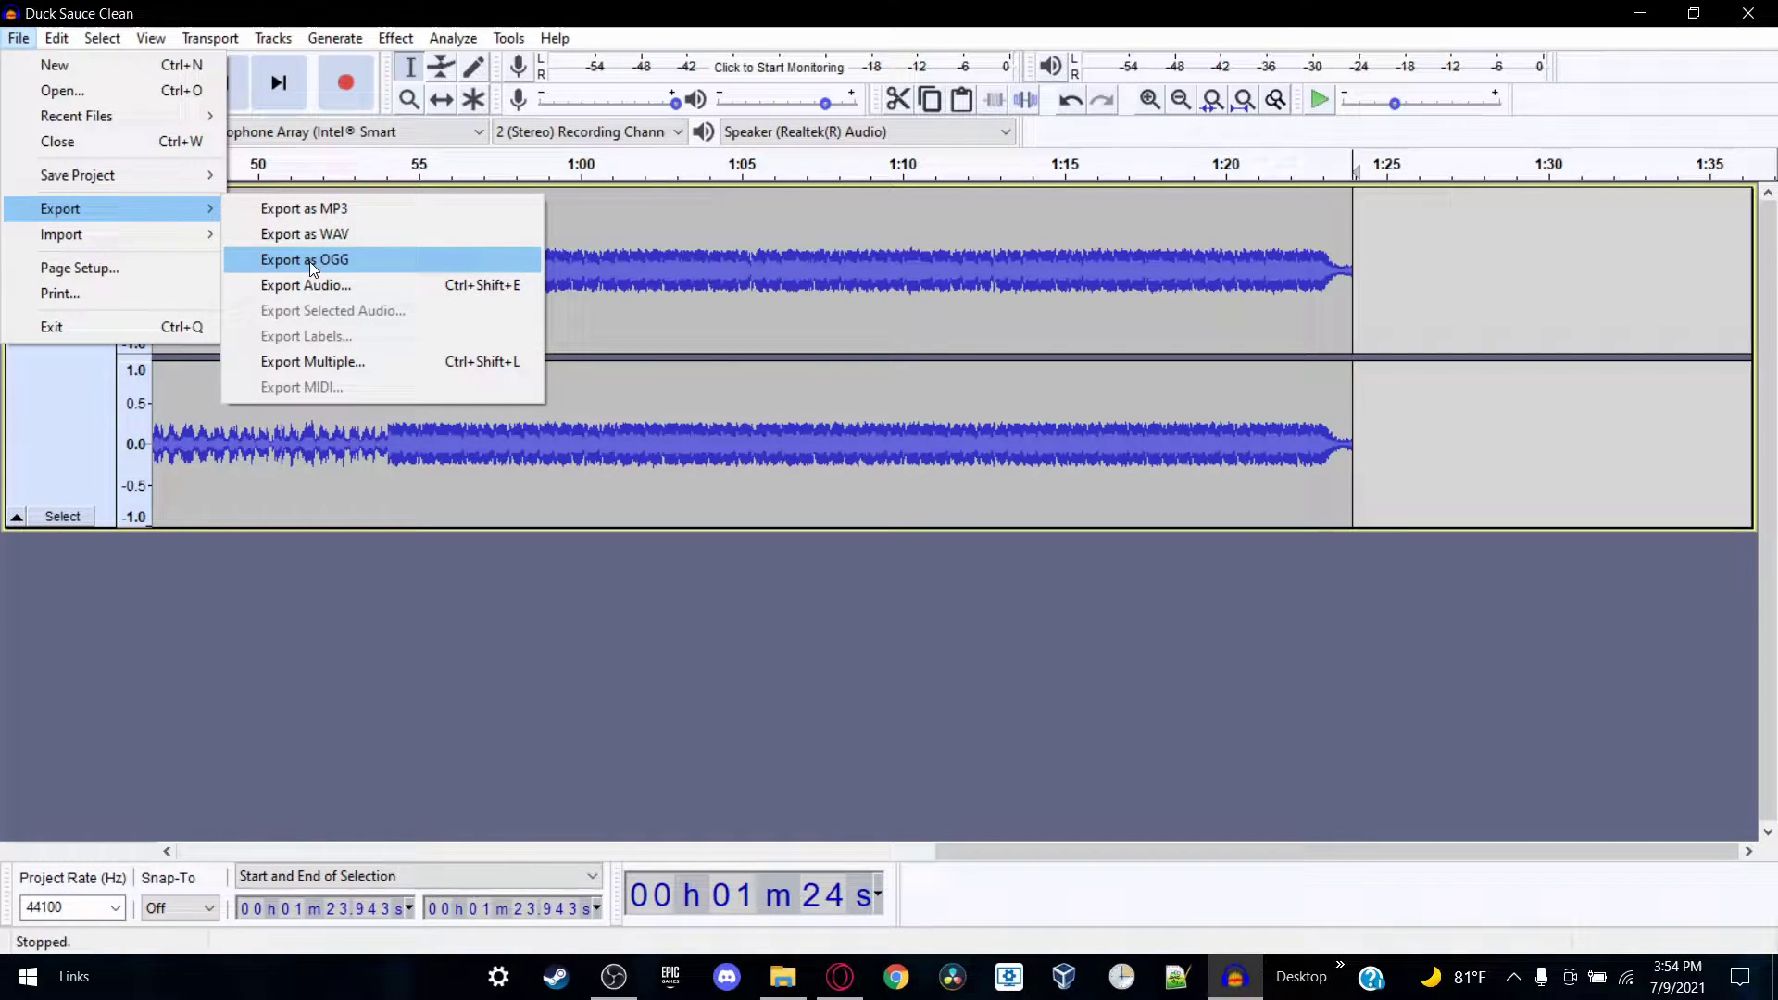
{"action": "left_click", "coordinate": [363, 259]}
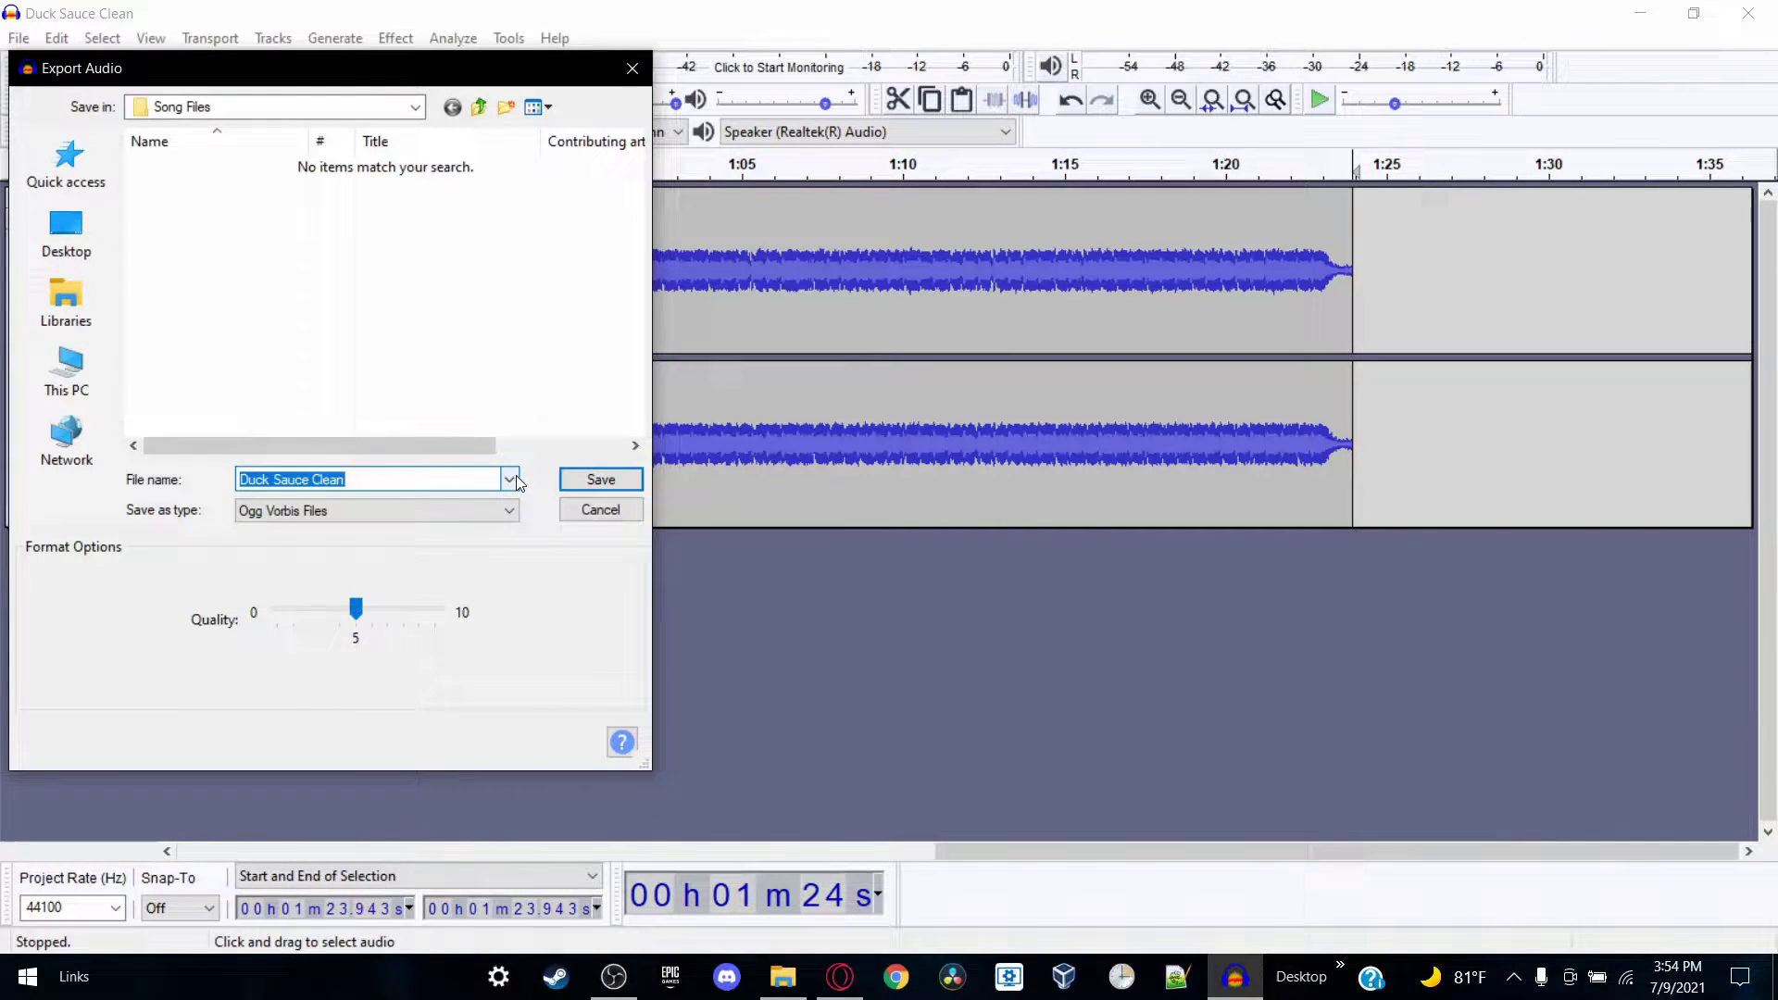
{"action": "key", "text": "BackSpace"}
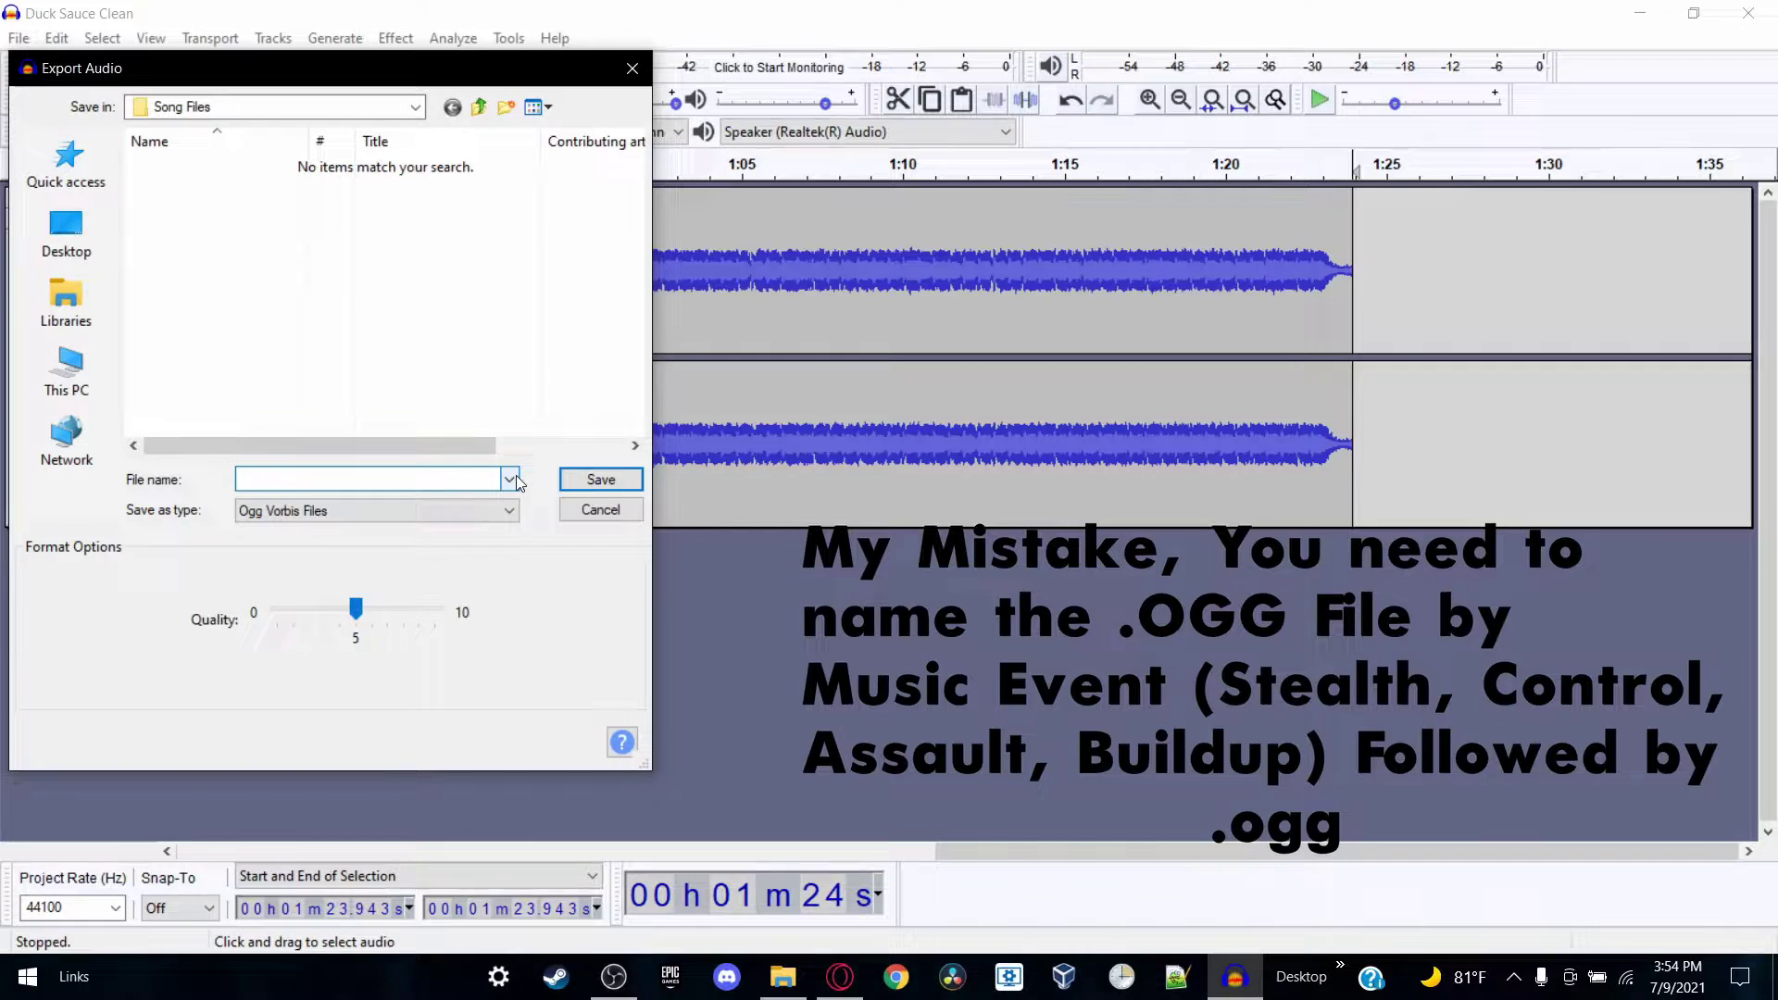
{"action": "type", "text": "Stealth.ogg"}
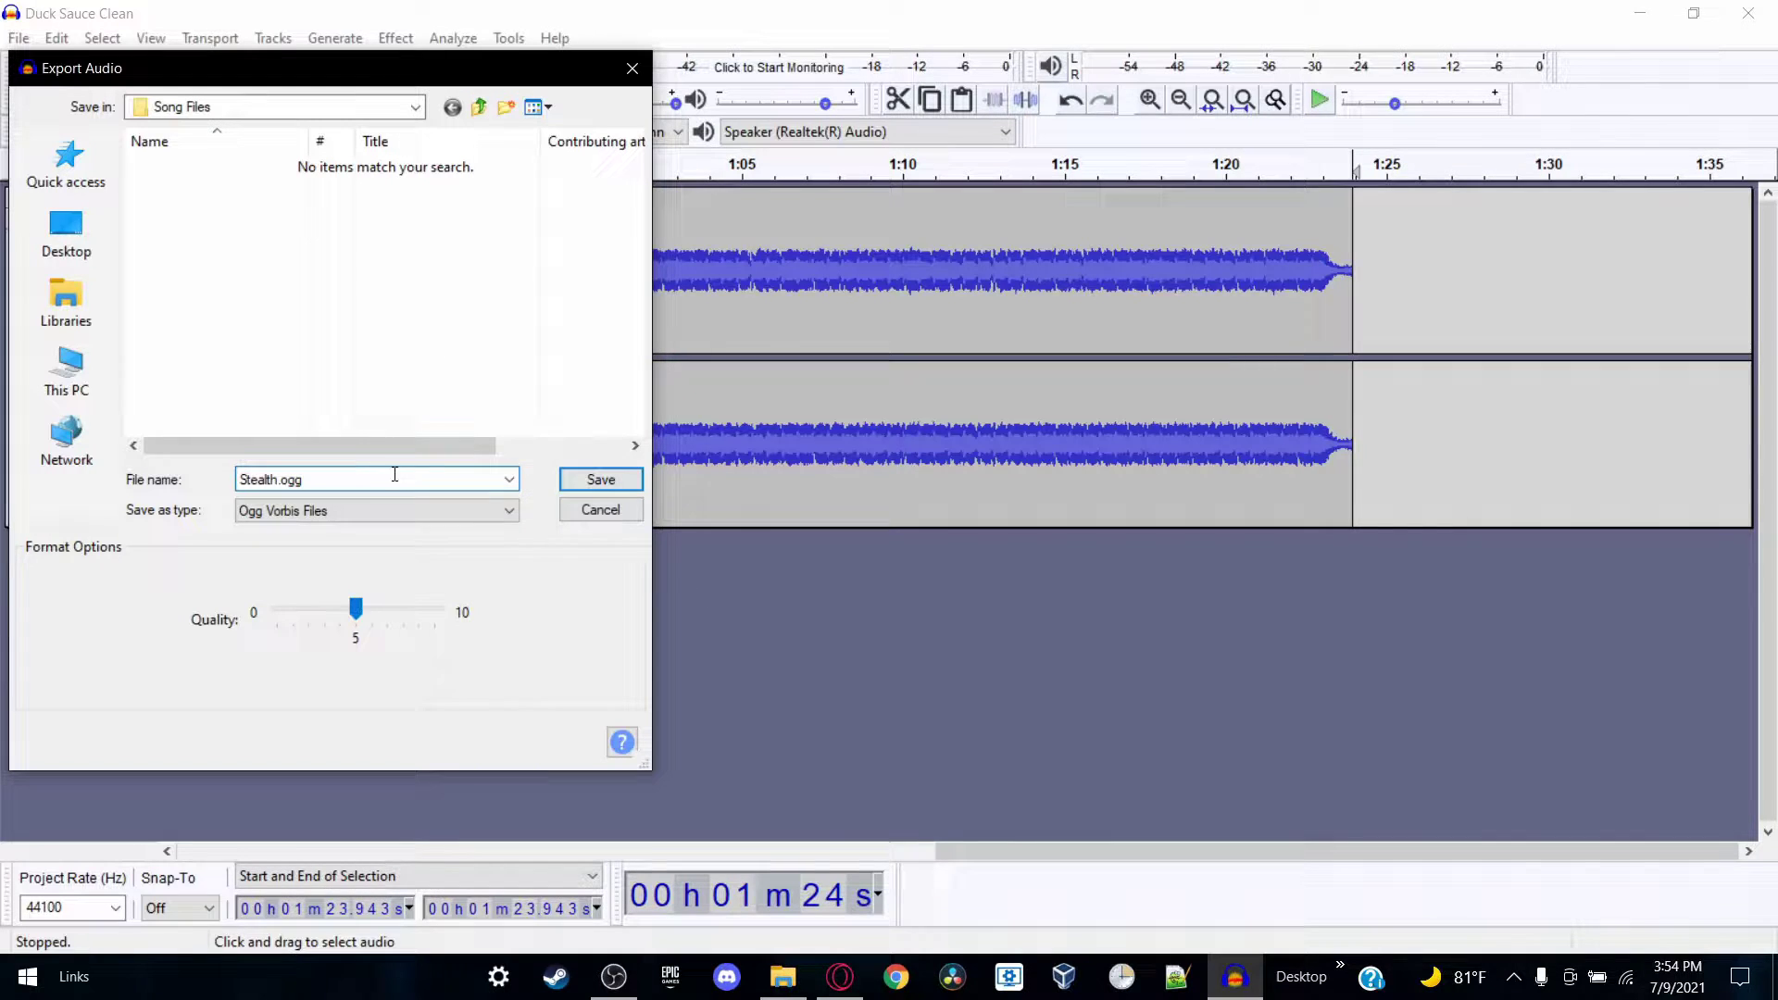
{"action": "left_click", "coordinate": [600, 479]}
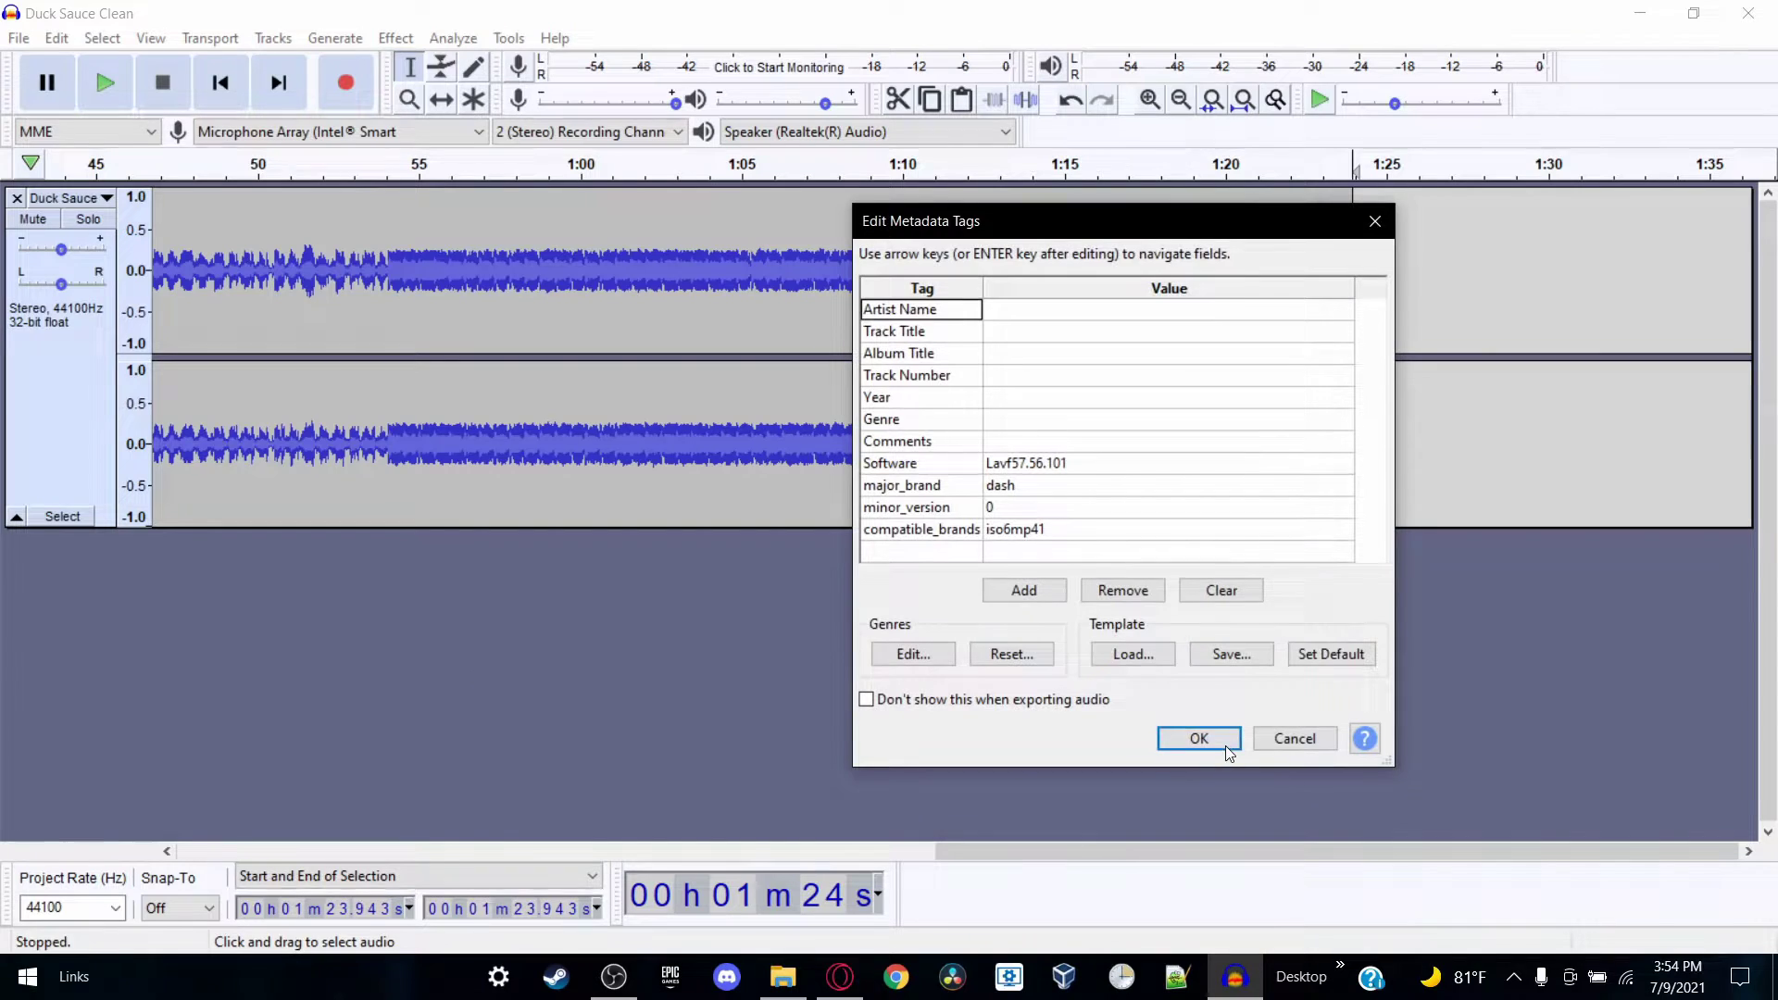
Step: Accept the metadata tags to finish the Stealth.ogg export, minimize Audacity, and select the four desktop tracks
{"action": "left_click", "coordinate": [1226, 747]}
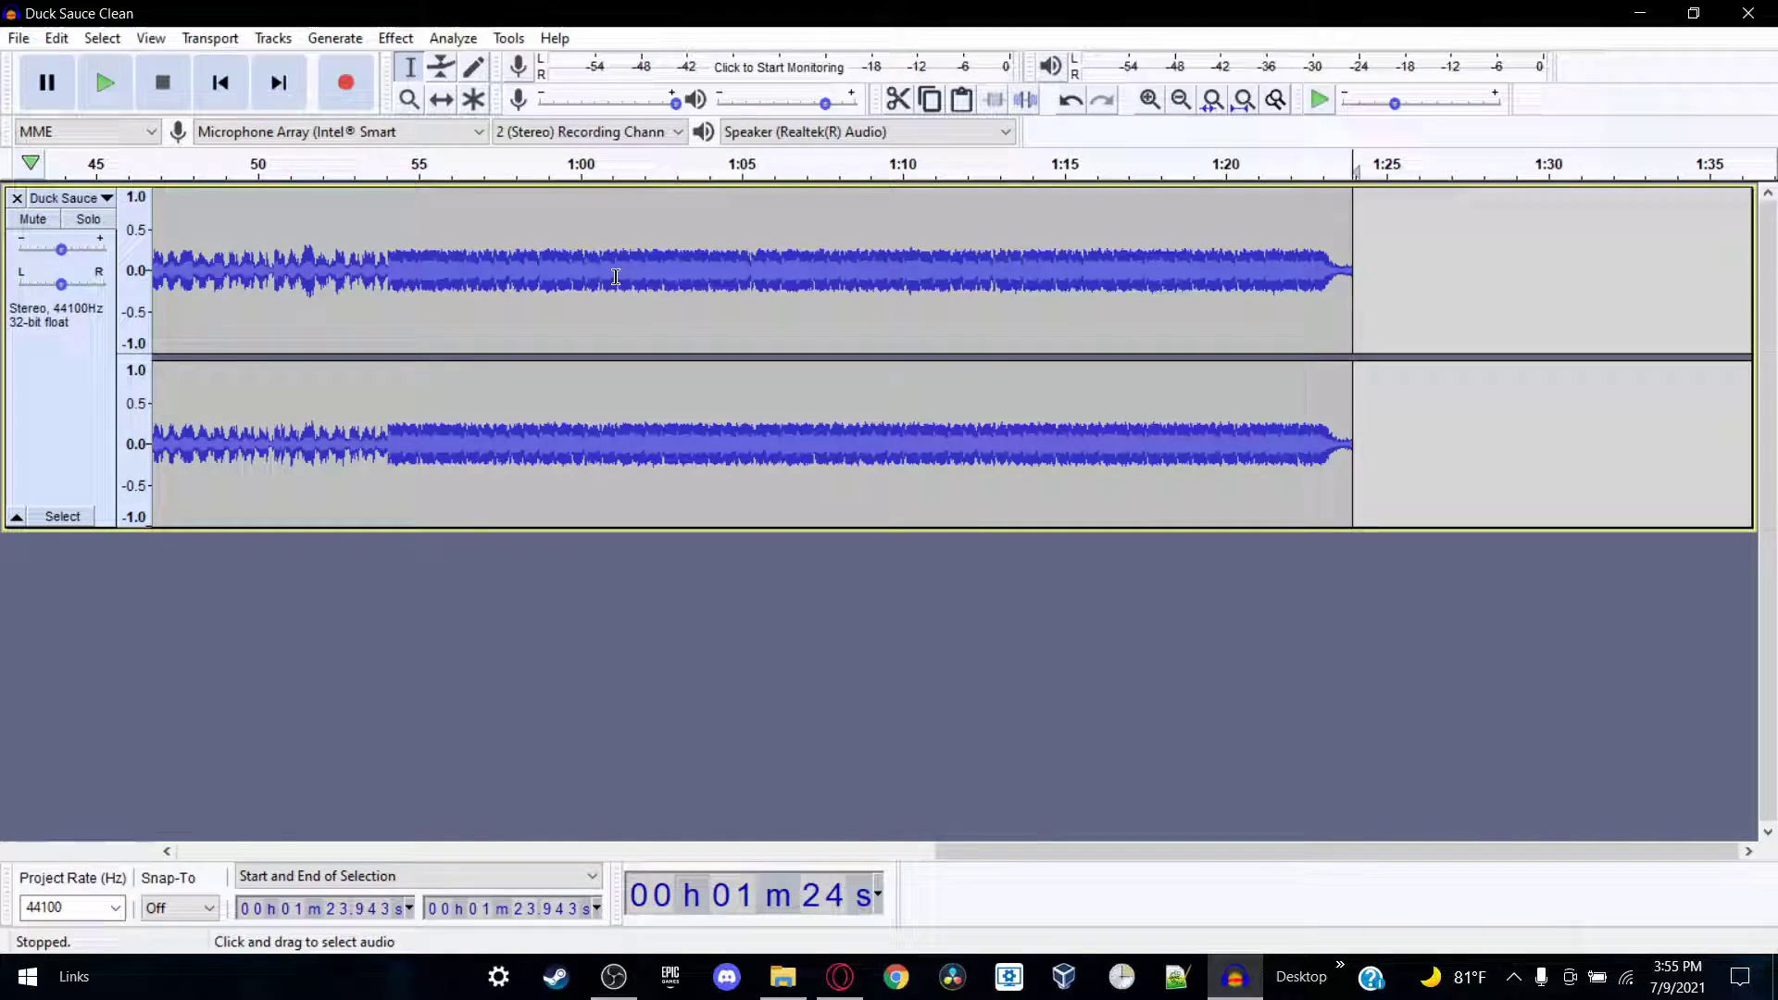
{"action": "left_click", "coordinate": [1640, 13]}
{"action": "left_click_drag", "start_coordinate": [1056, 65], "coordinate": [1338, 571]}
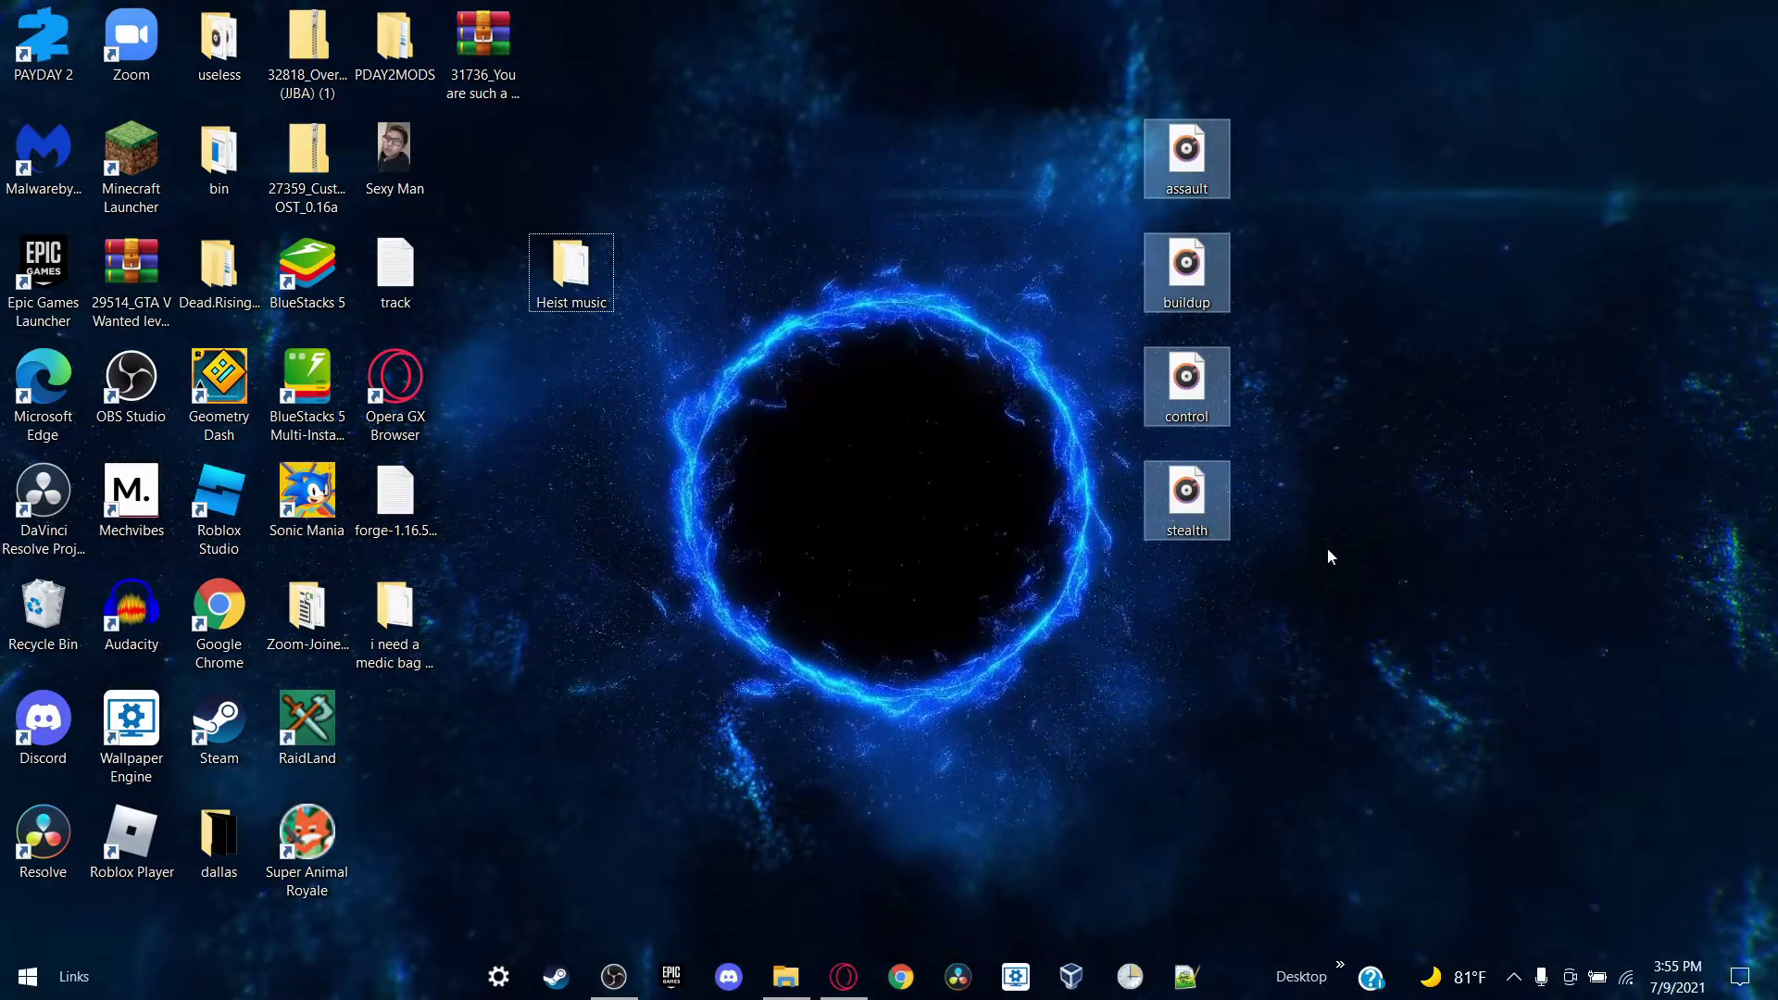
Step: Open the empty sounds subfolder inside the Heist music folder, keeping the folder name unchanged
{"action": "left_click", "coordinate": [1288, 352]}
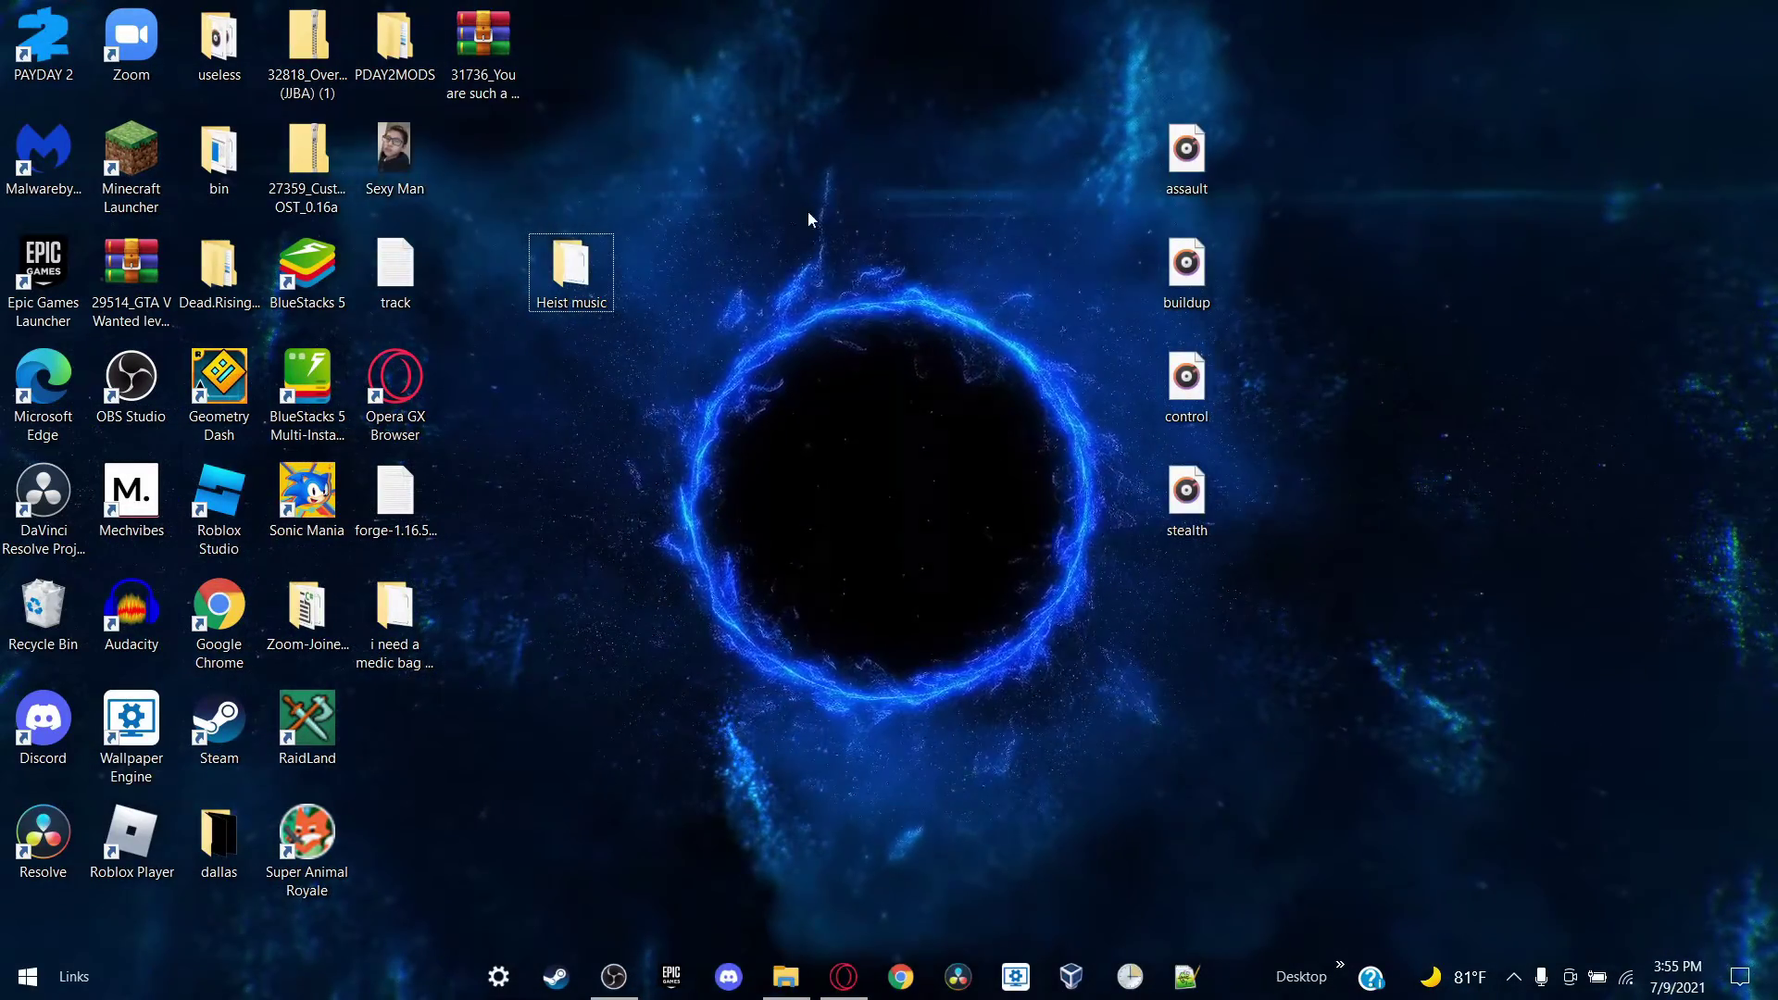
{"action": "right_click", "coordinate": [582, 275]}
{"action": "left_click", "coordinate": [661, 819]}
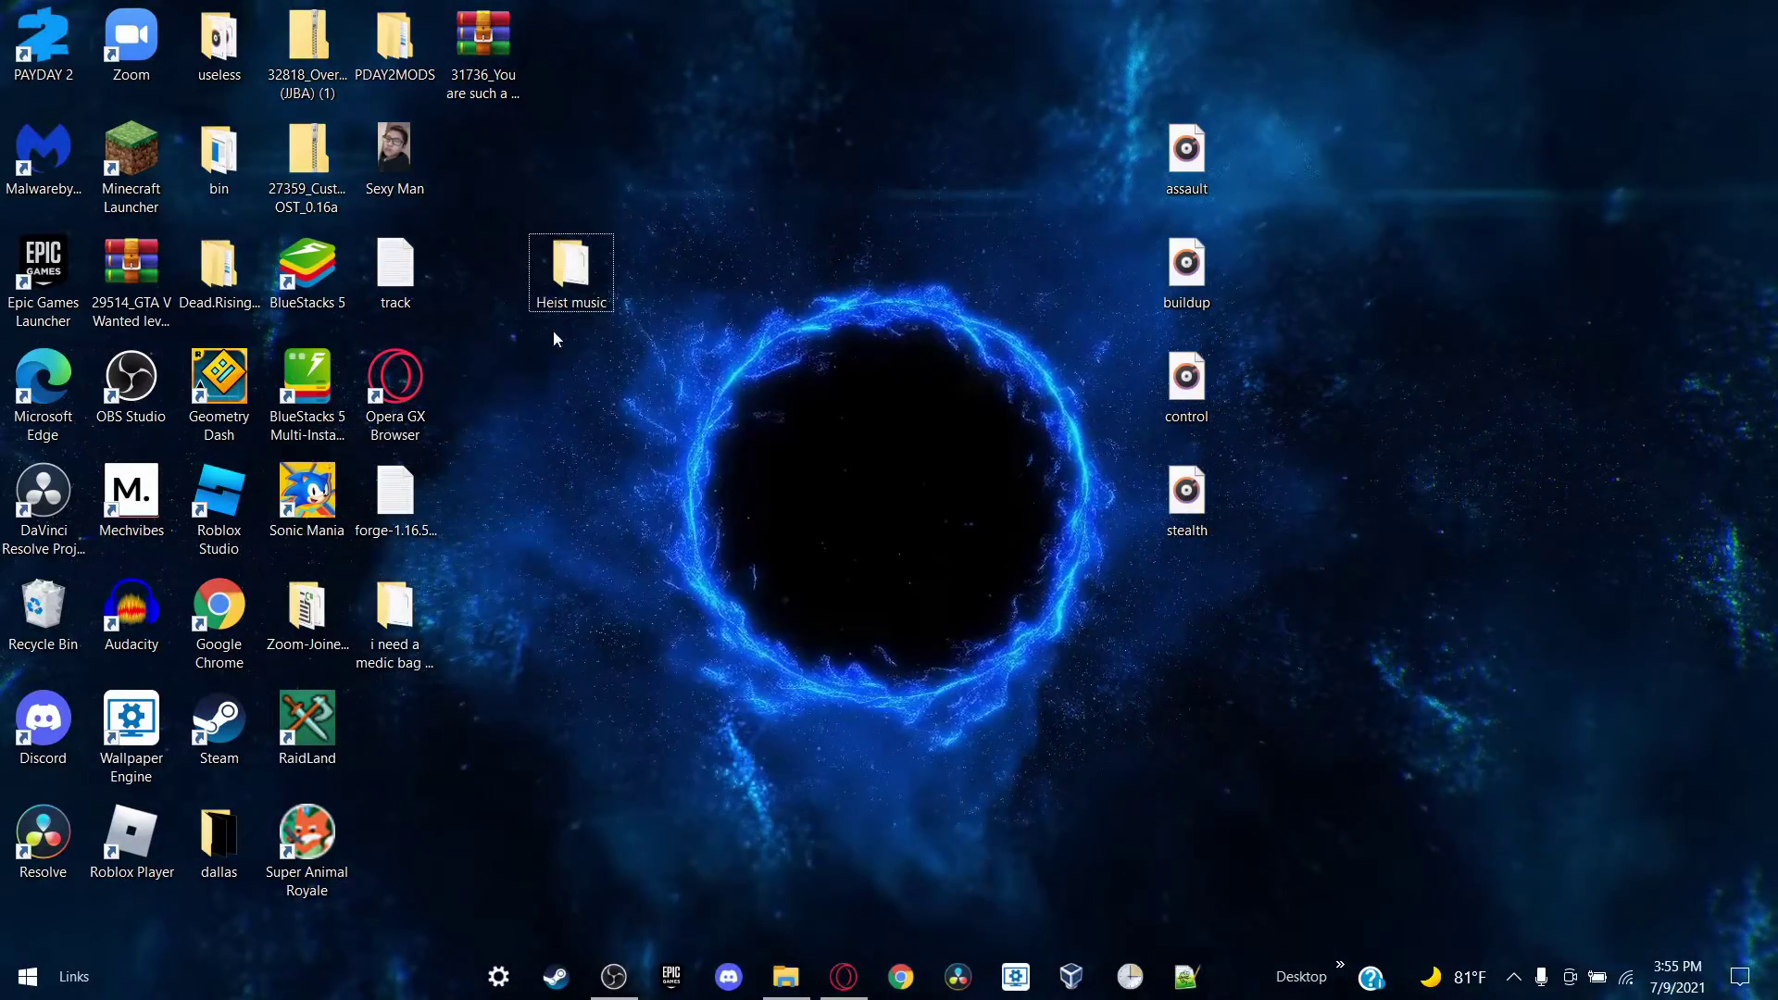
{"action": "left_click", "coordinate": [576, 275]}
{"action": "double_click", "coordinate": [574, 275]}
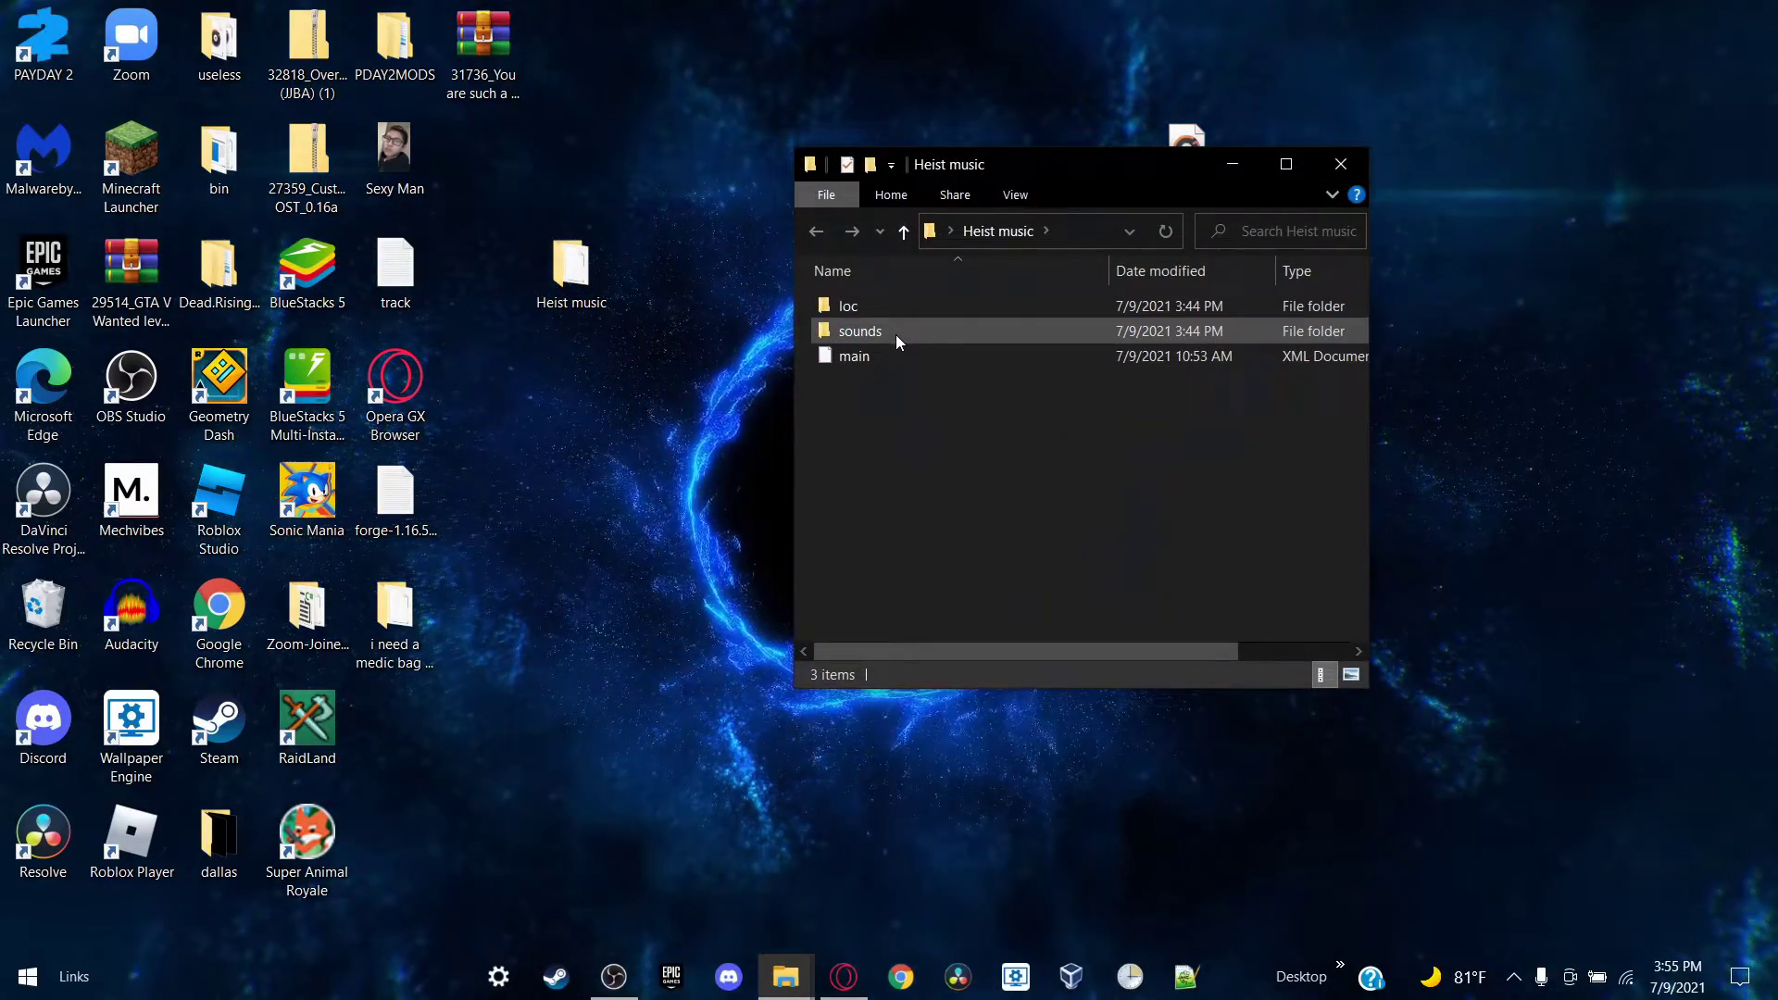
{"action": "double_click", "coordinate": [897, 334]}
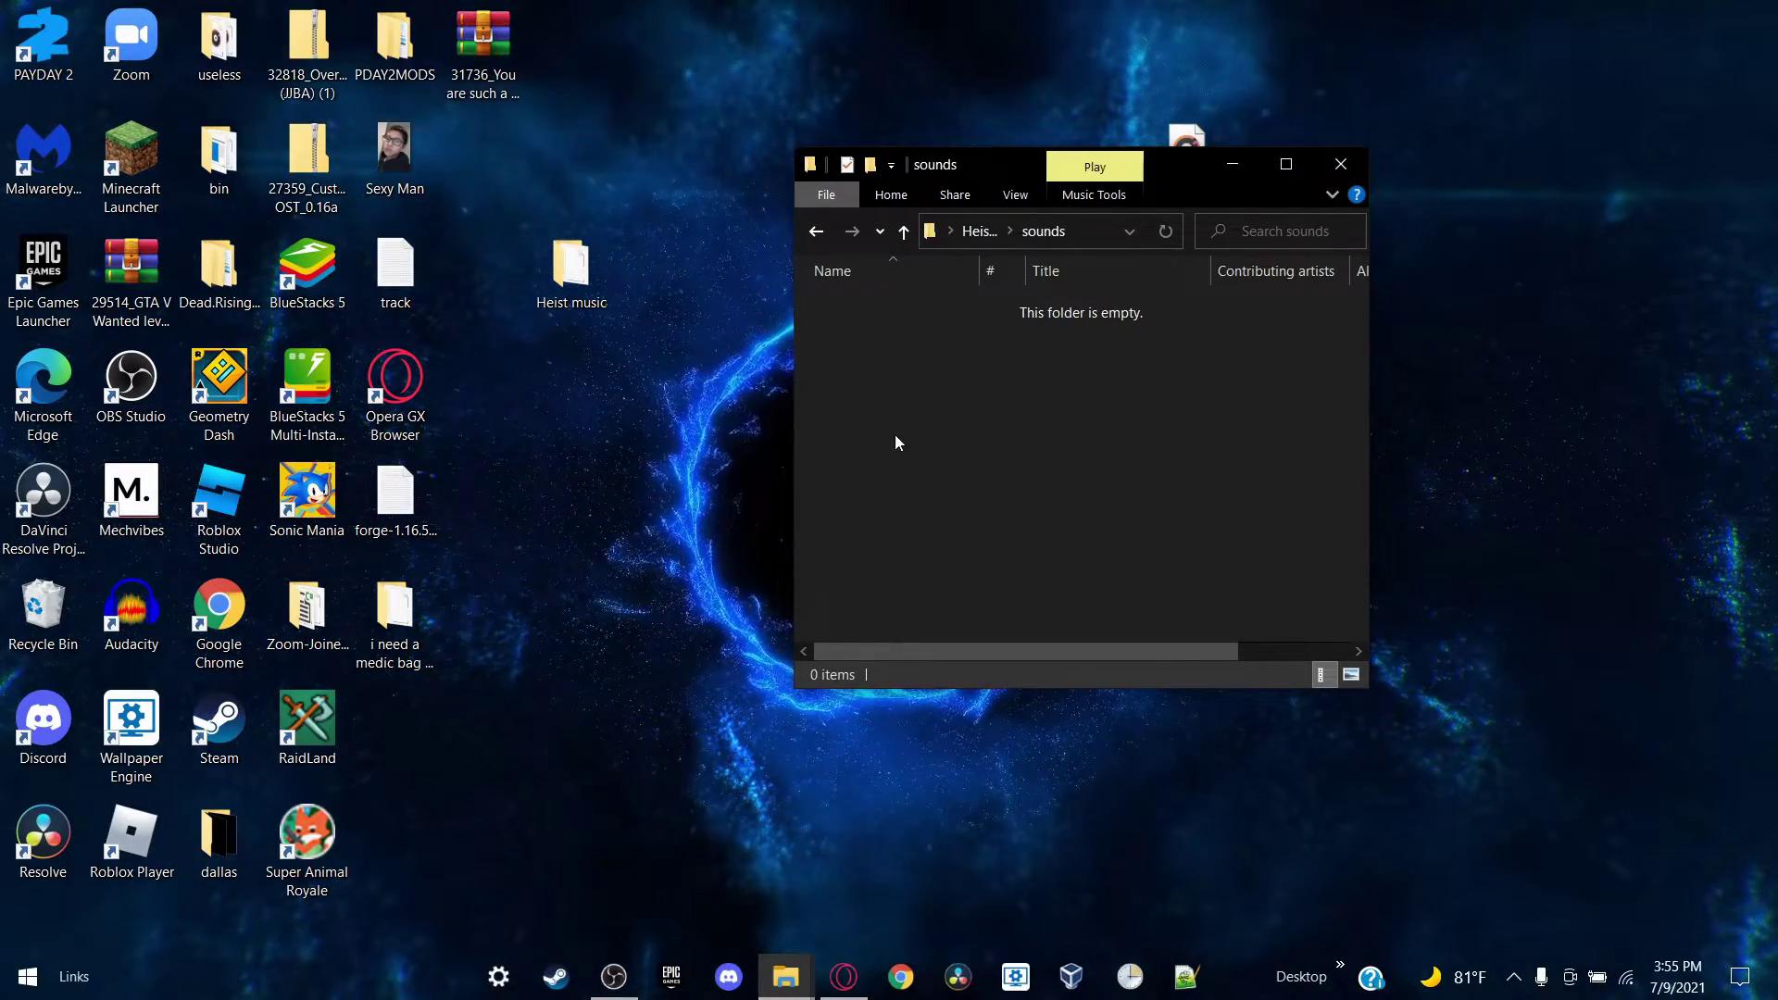
{"action": "key", "text": "alt+Left"}
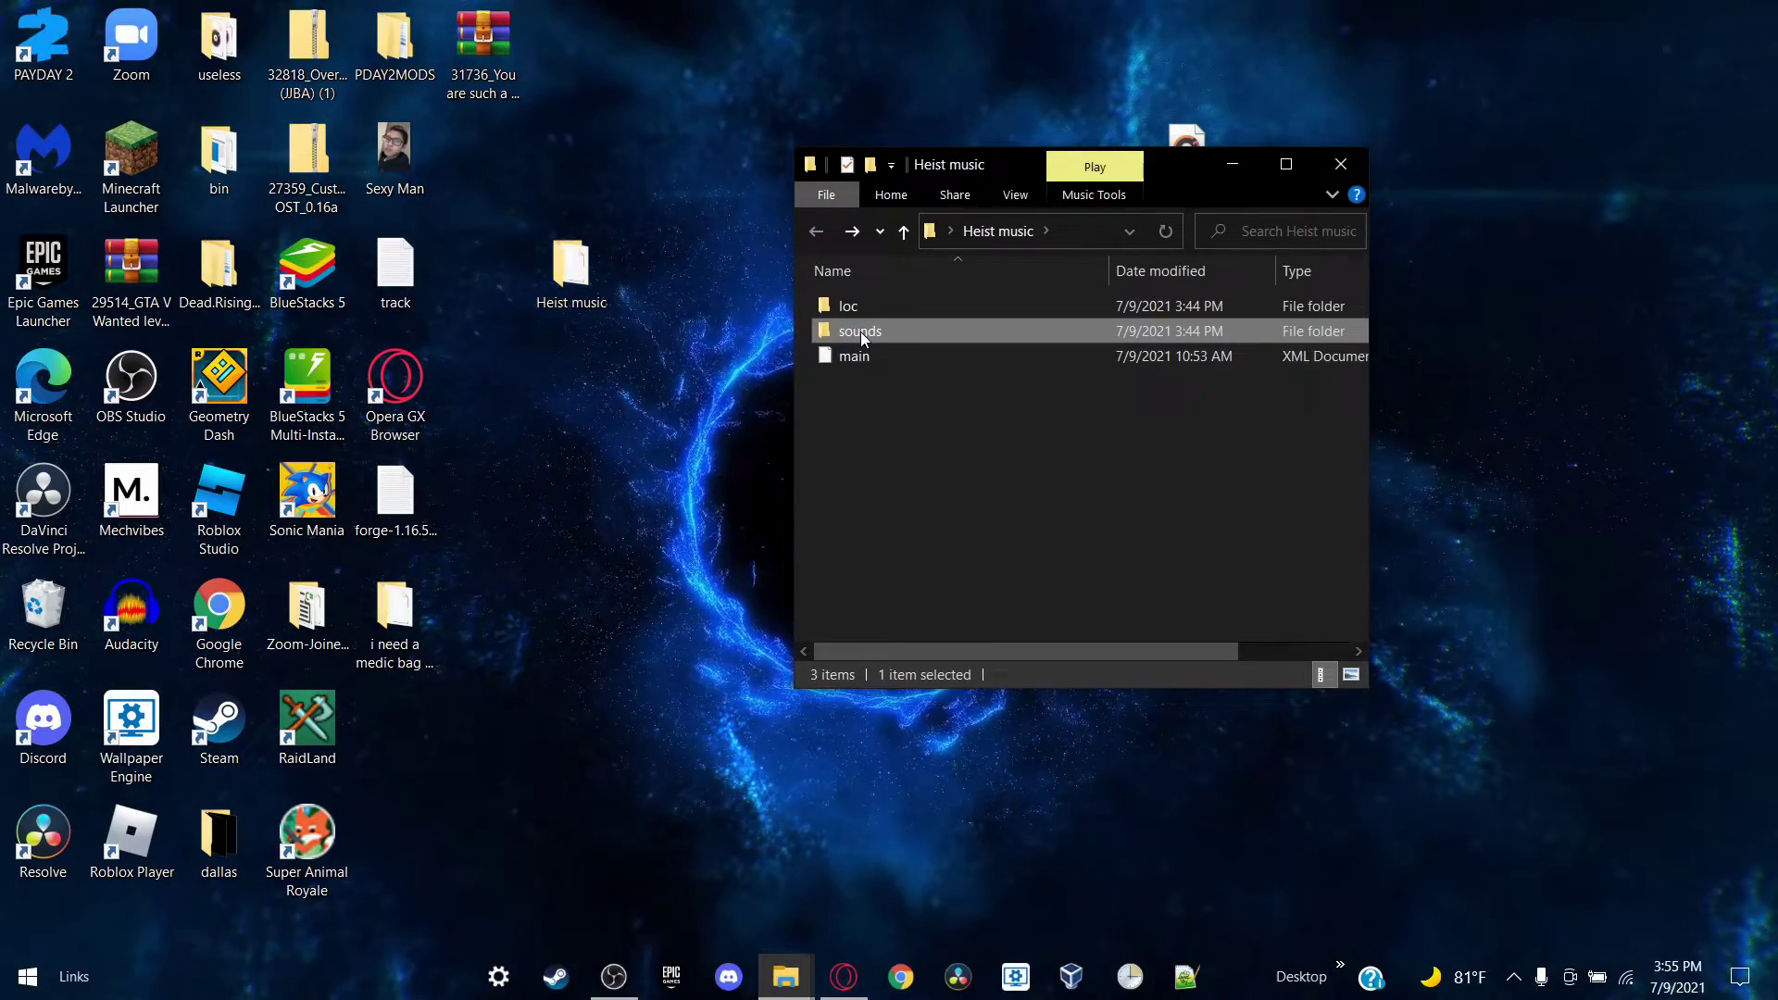
{"action": "double_click", "coordinate": [853, 334]}
Step: Move the assault, buildup, control and stealth tracks into the sounds folder, then return to Heist music
{"action": "left_click_drag", "start_coordinate": [1165, 170], "coordinate": [848, 119]}
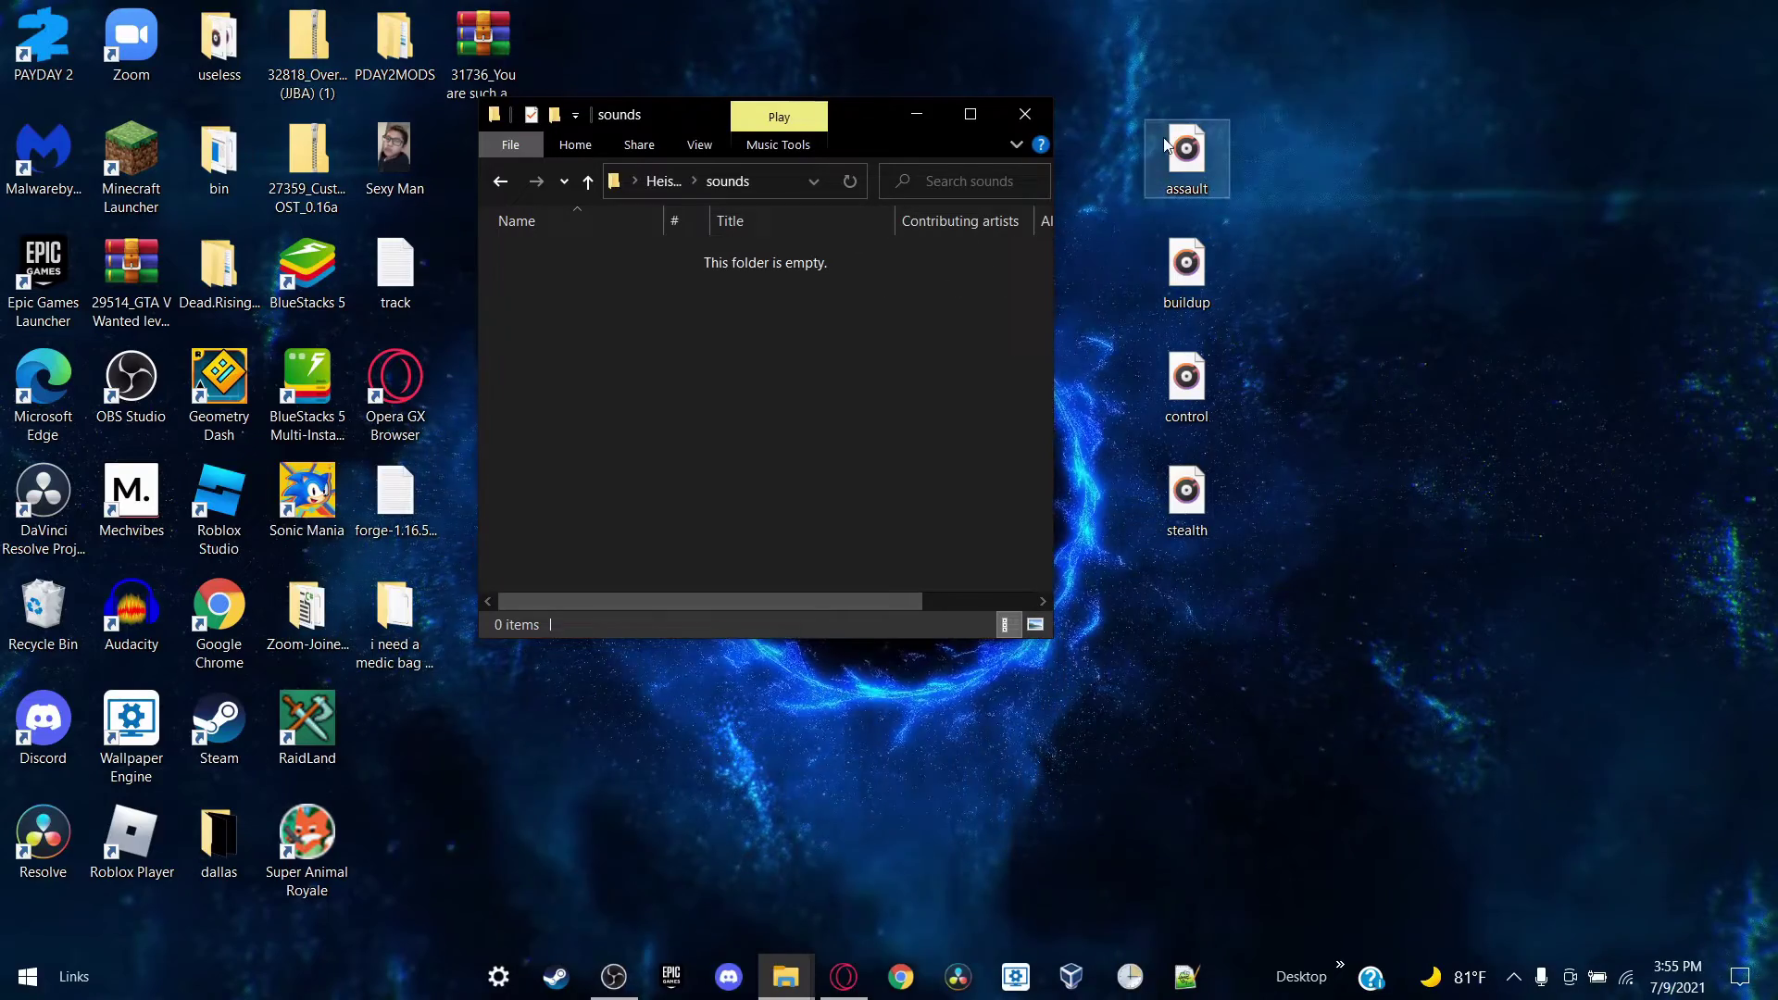
{"action": "left_click_drag", "start_coordinate": [1132, 99], "coordinate": [1278, 539]}
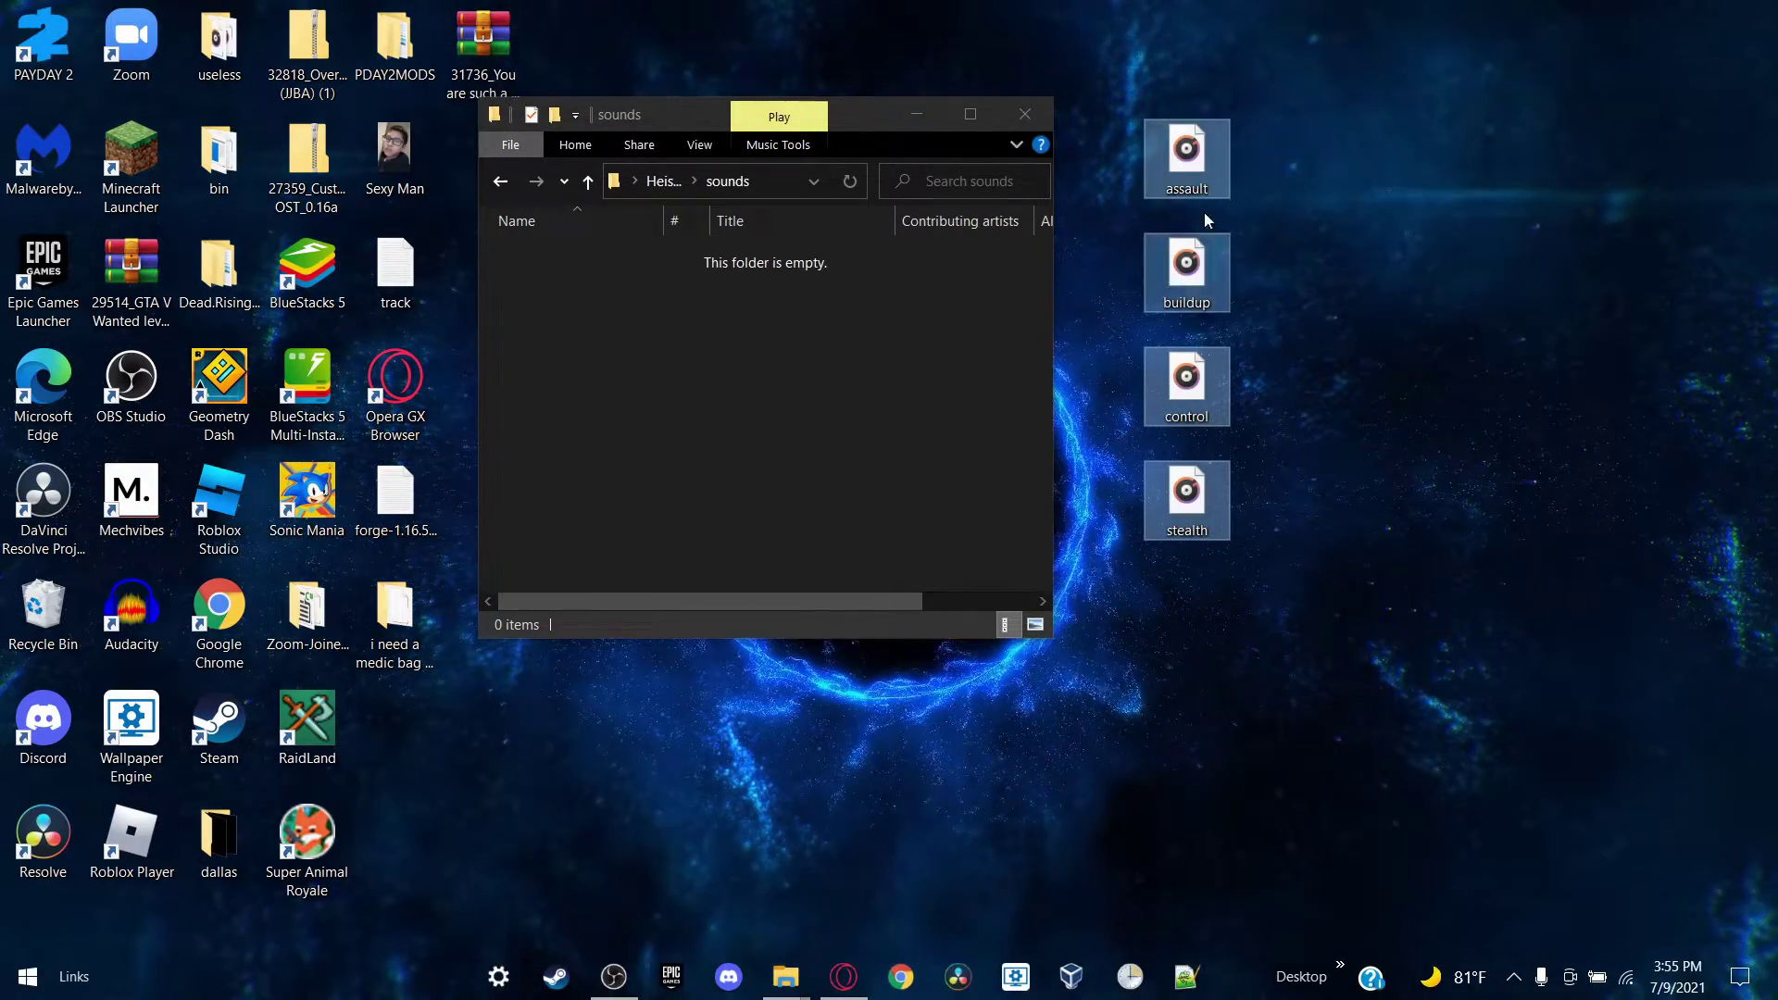
{"action": "left_click_drag", "start_coordinate": [1219, 160], "coordinate": [620, 330]}
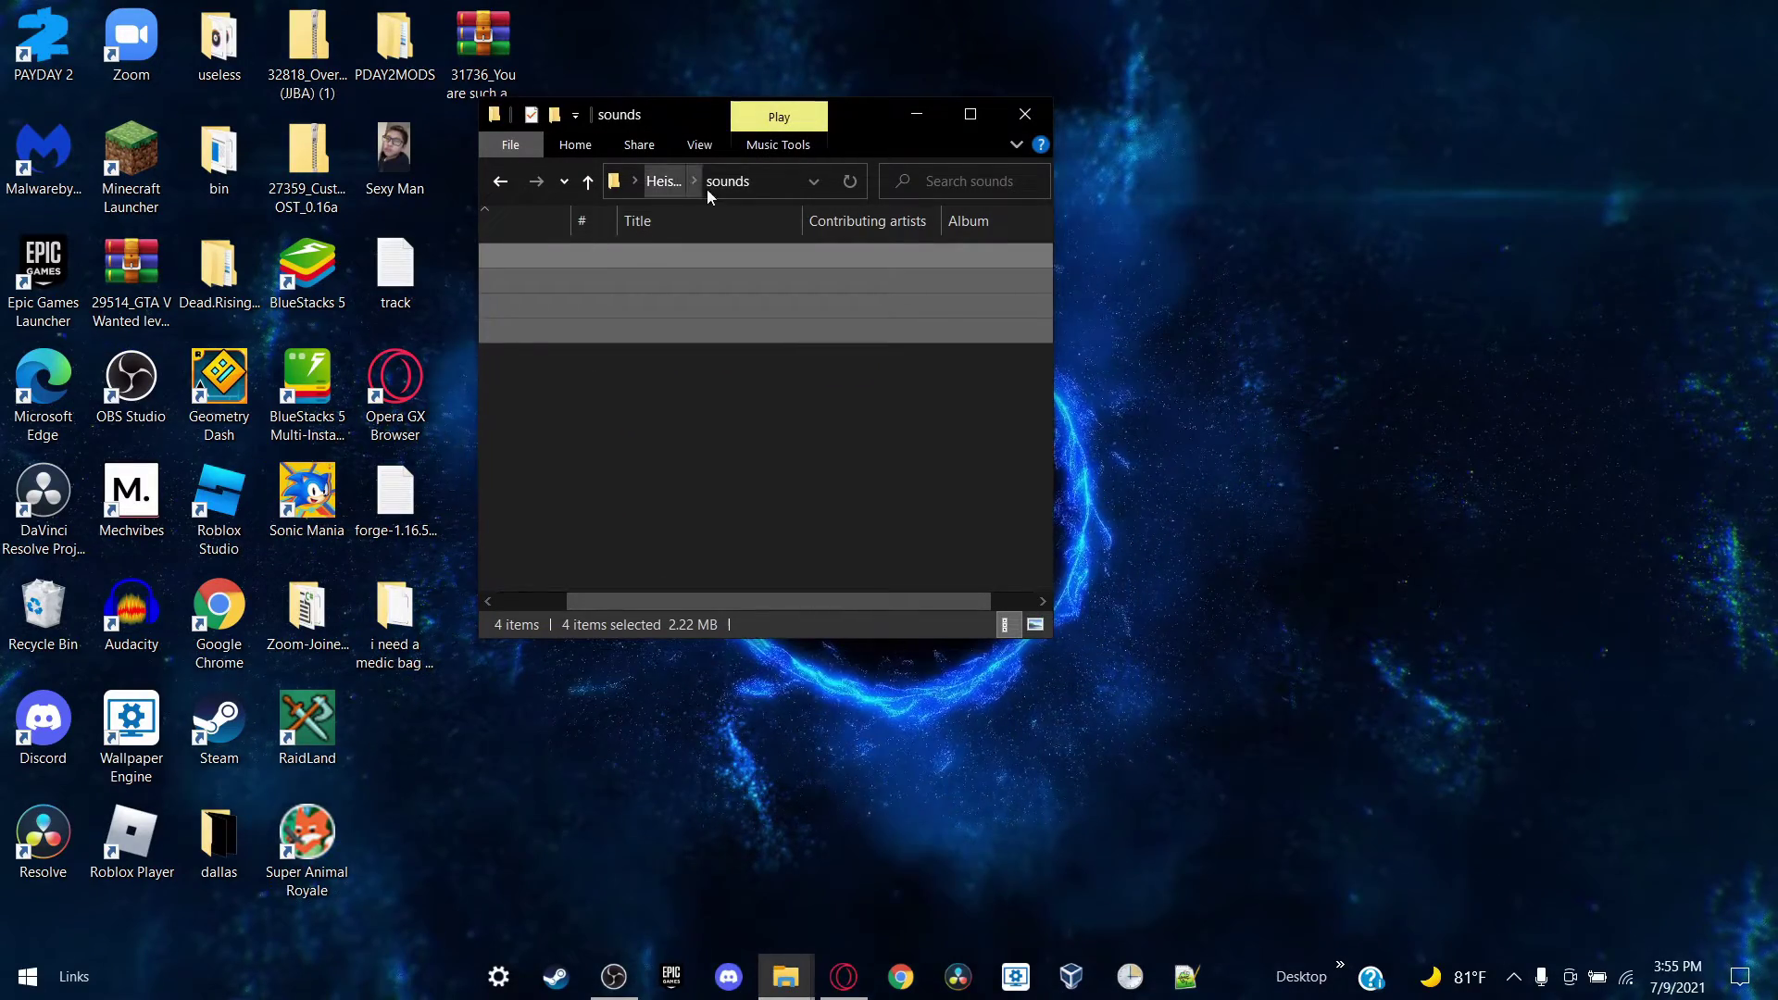
{"action": "left_click_drag", "start_coordinate": [775, 602], "coordinate": [525, 604]}
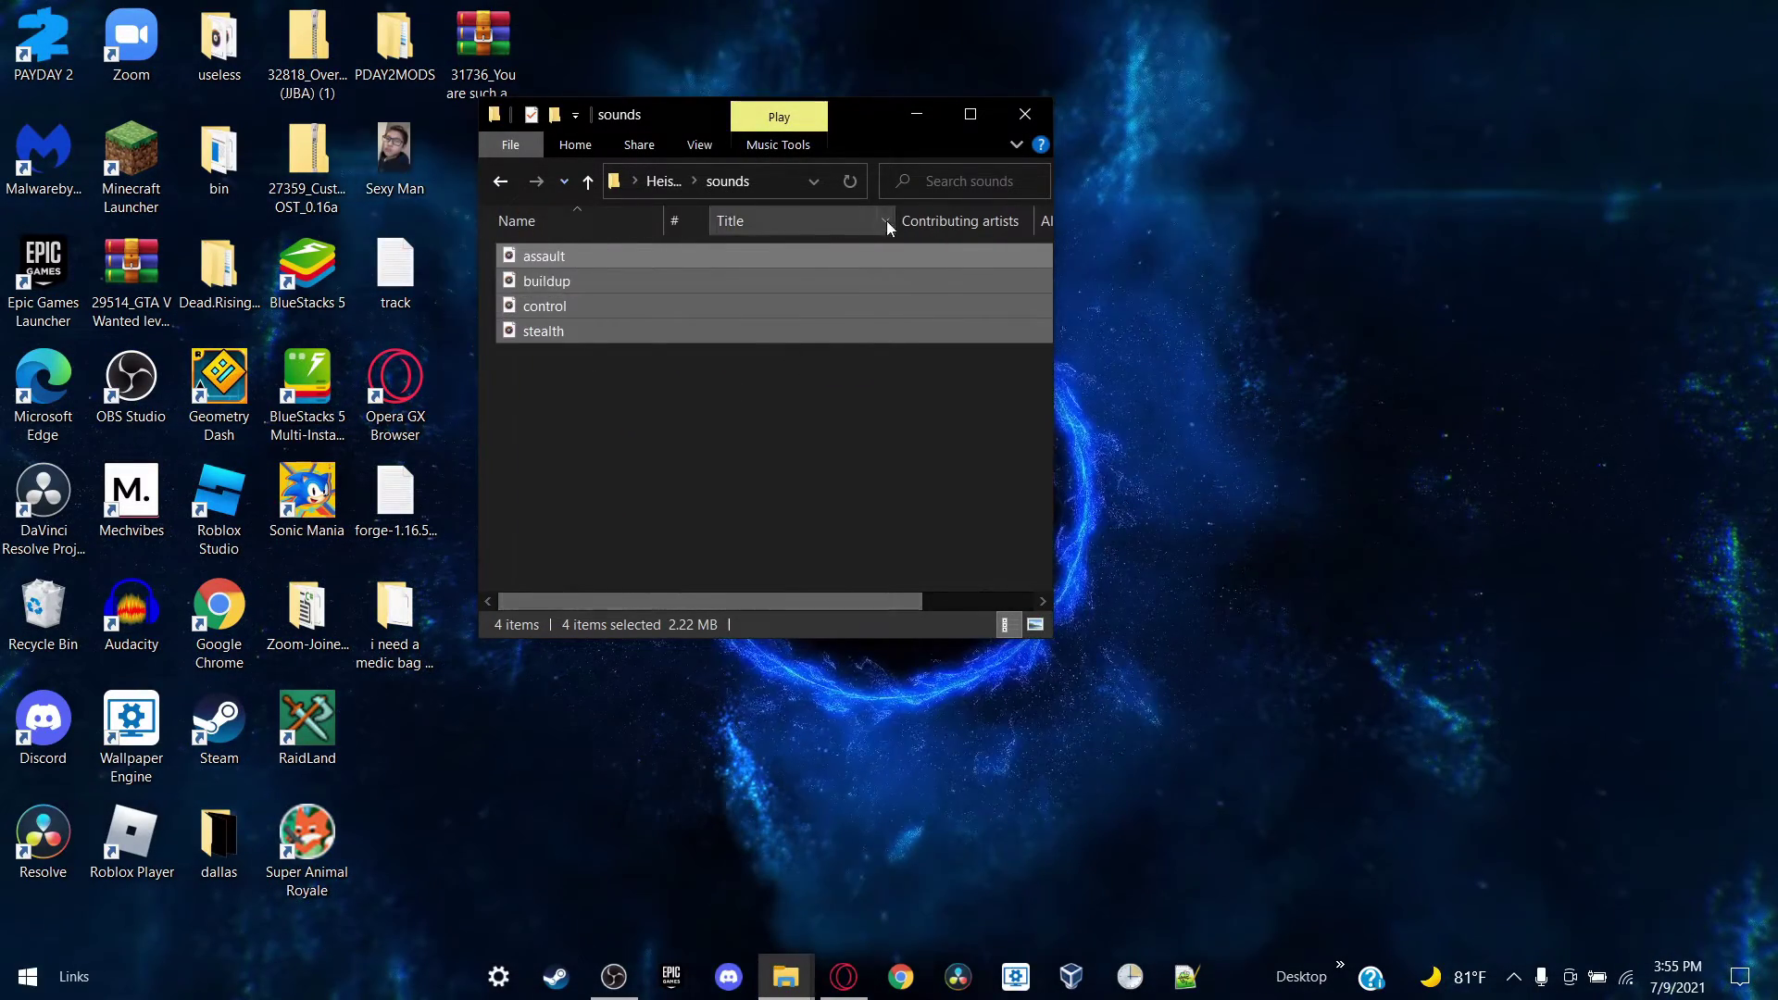
{"action": "left_click", "coordinate": [503, 188]}
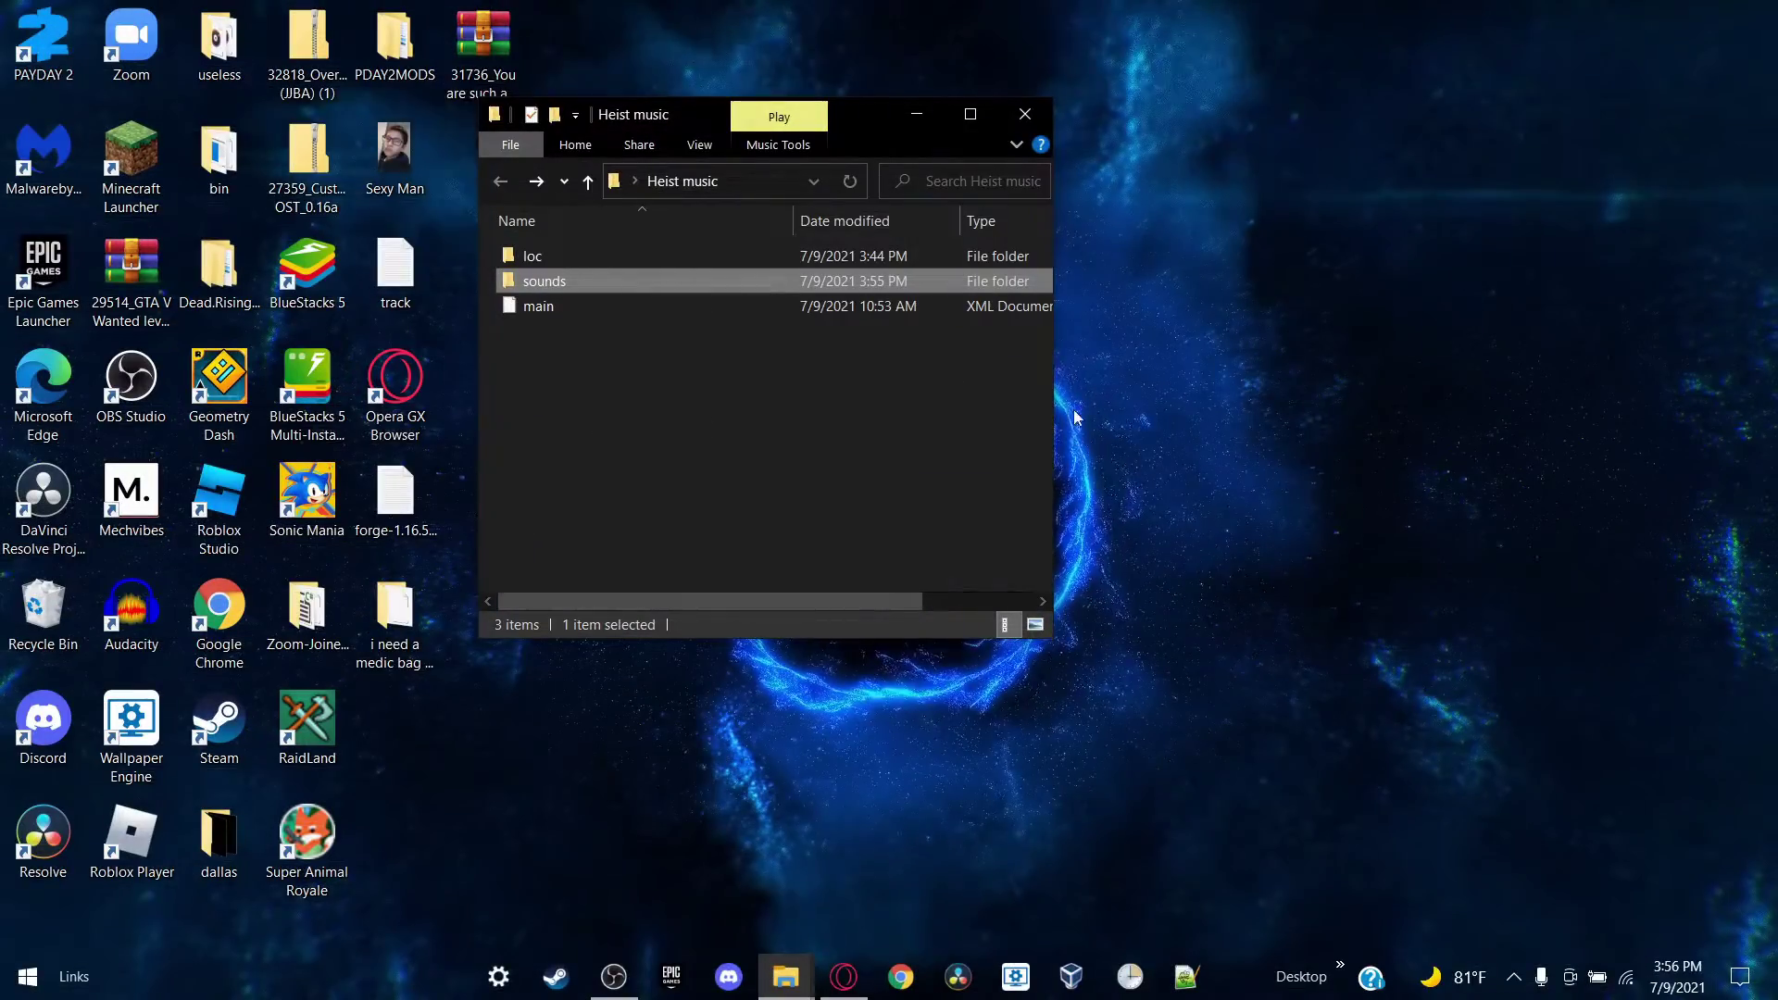
Step: Open the loc folder and load its en text file in Notepad
{"action": "left_click", "coordinate": [871, 574]}
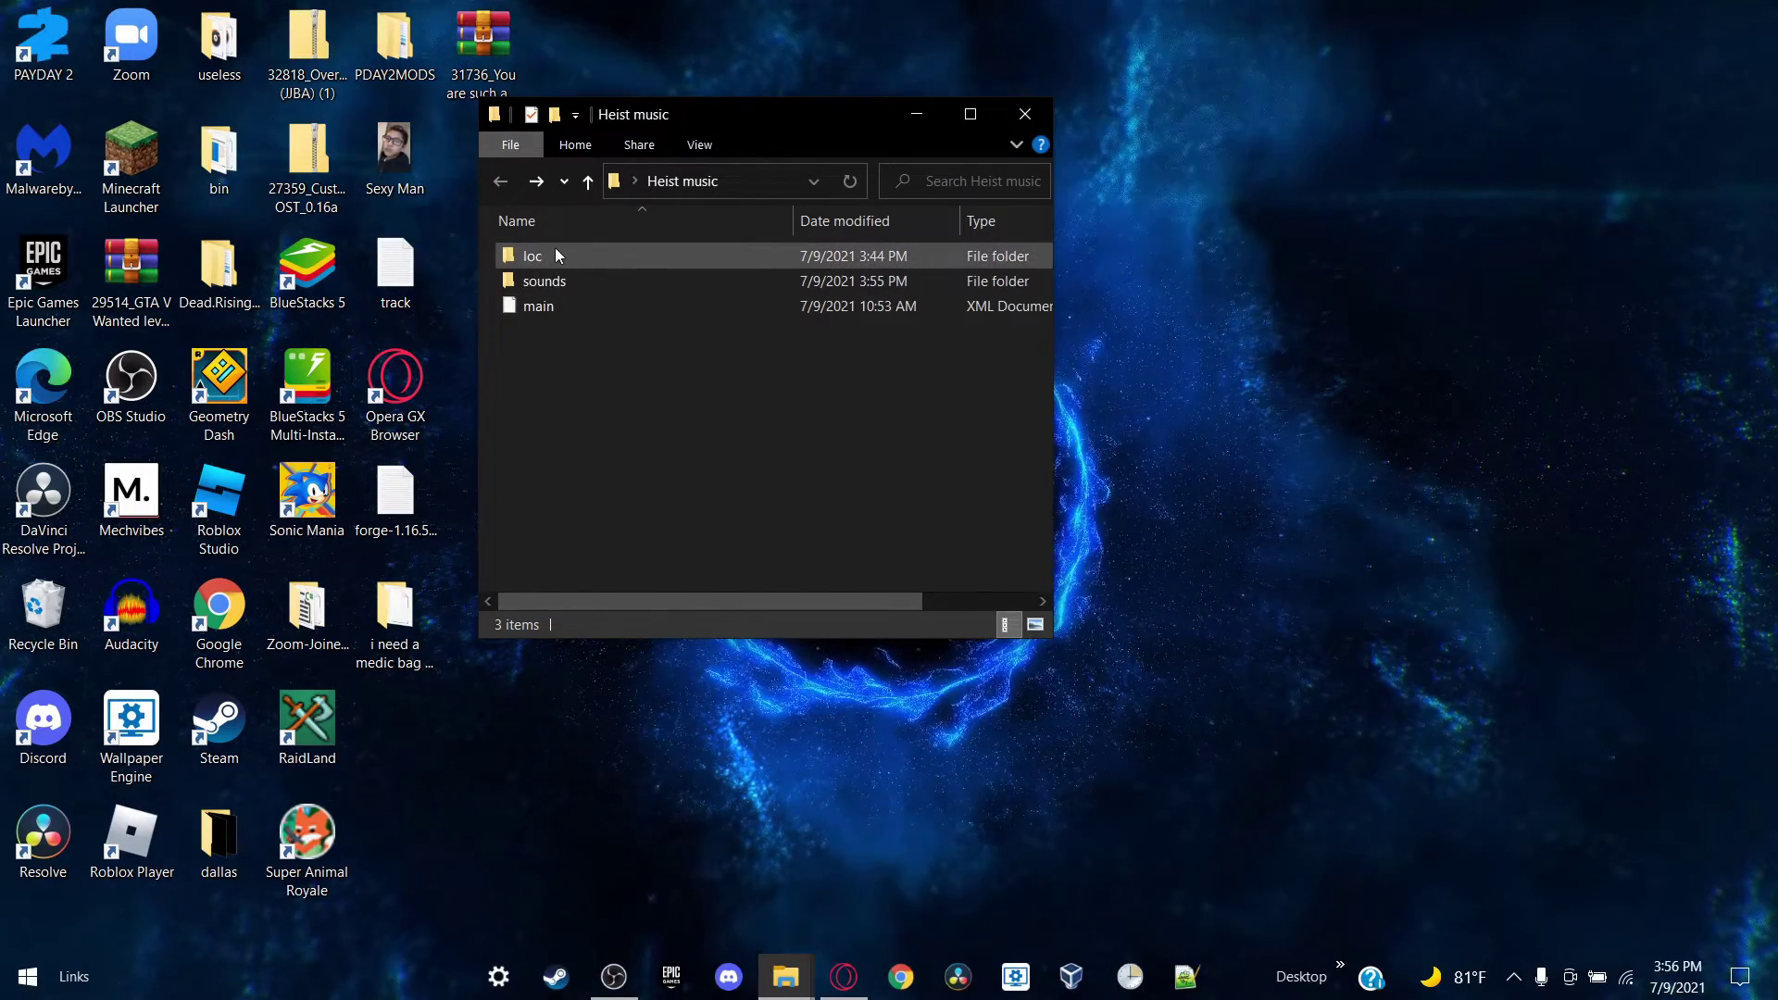
{"action": "double_click", "coordinate": [535, 265]}
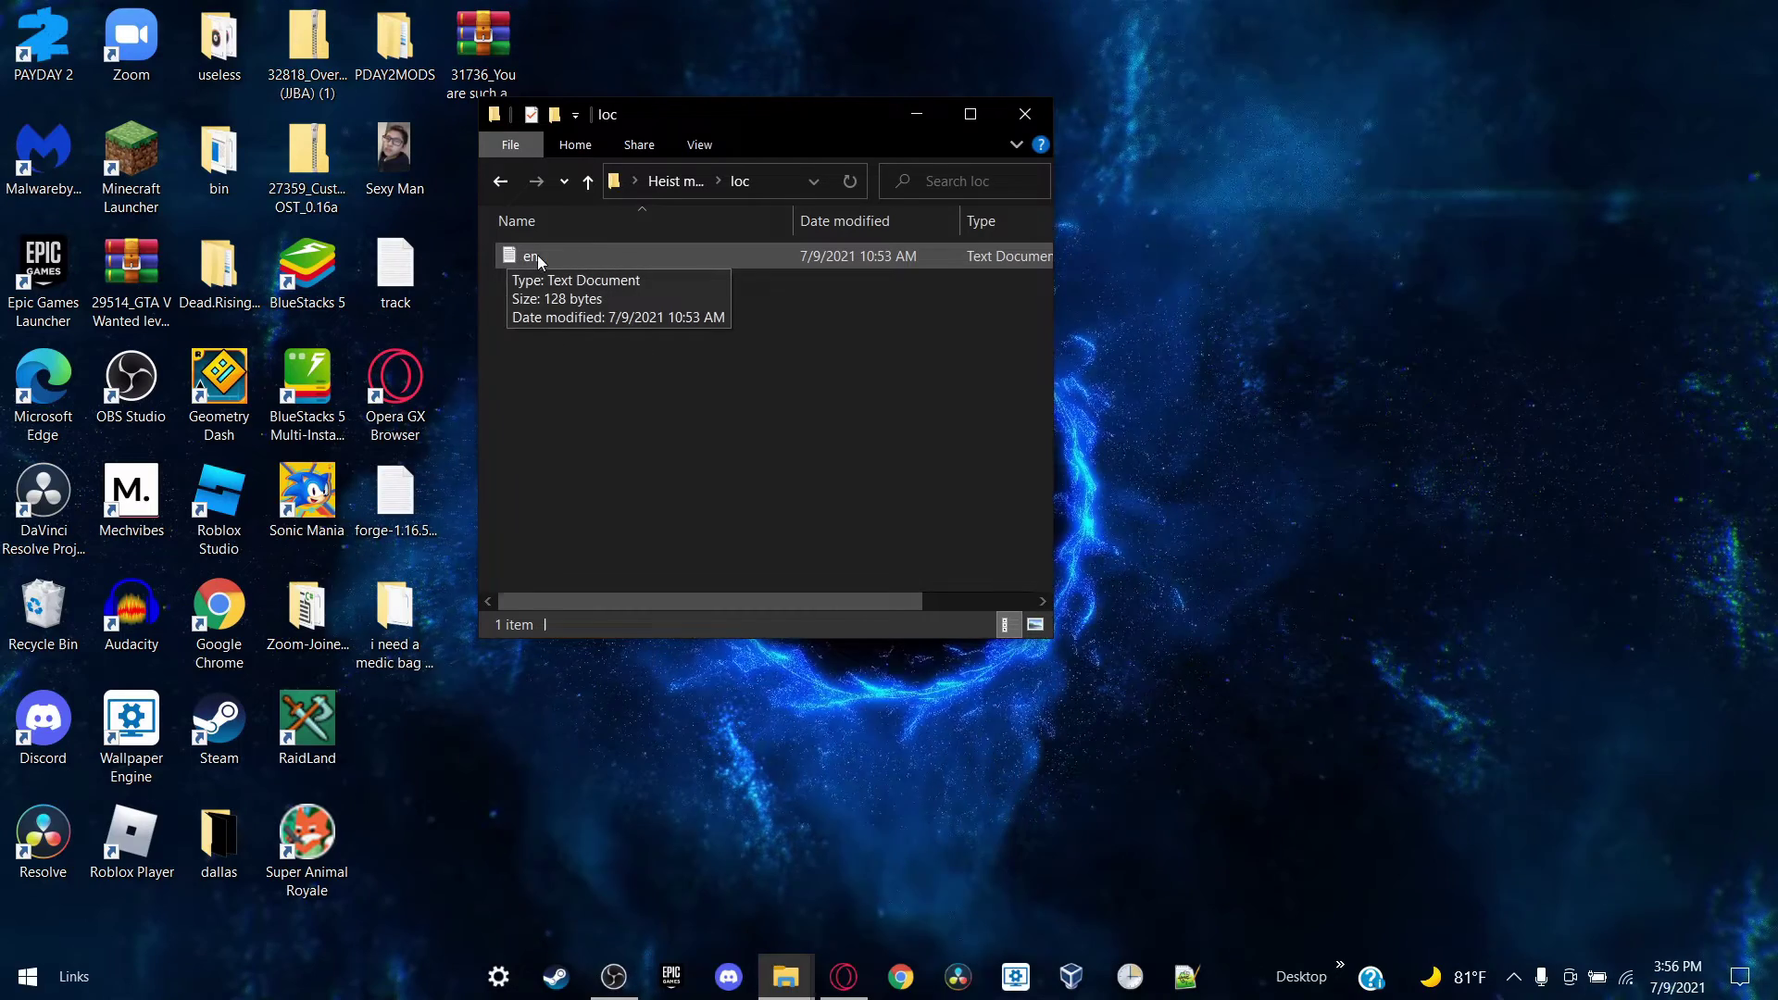
{"action": "double_click", "coordinate": [514, 258]}
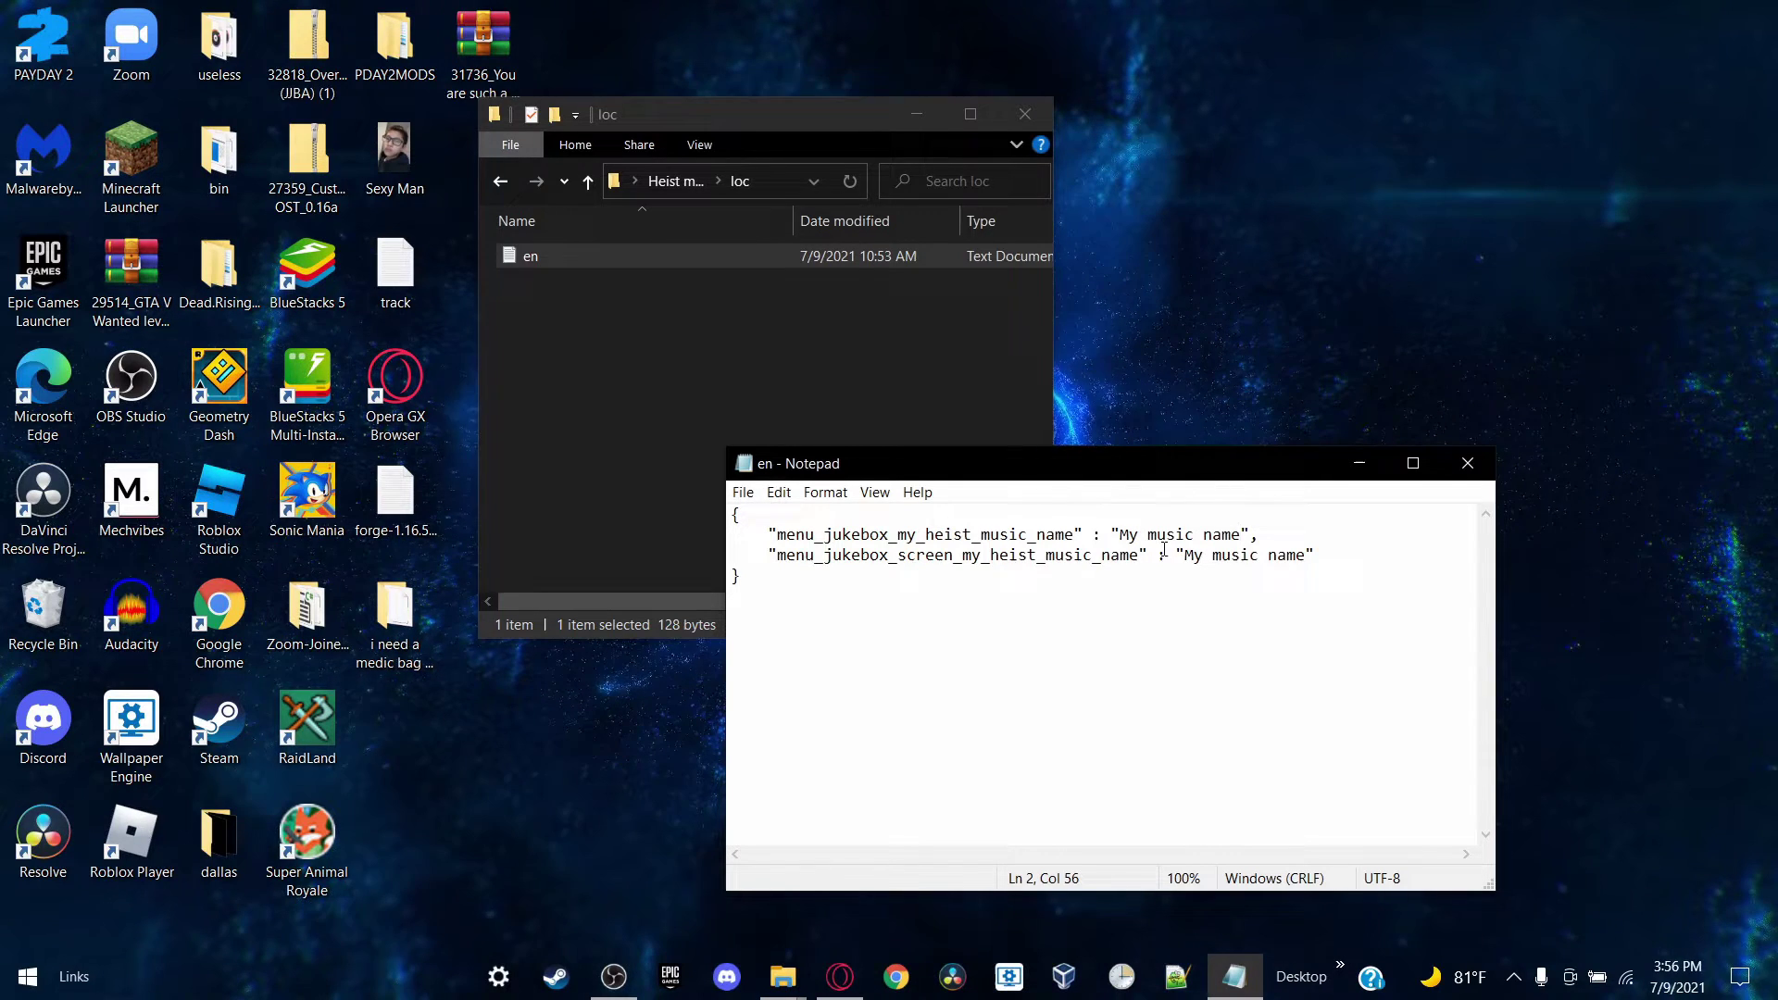
Step: Replace both "My music name" display values with "Duck Sauce"
{"action": "key", "text": "BackSpace"}
{"action": "key", "text": "BackSpace"}
{"action": "key", "text": "BackSpace"}
{"action": "key", "text": "BackSpace"}
{"action": "key", "text": "BackSpace"}
{"action": "key", "text": "BackSpace"}
{"action": "key", "text": "BackSpace"}
{"action": "key", "text": "BackSpace"}
{"action": "key", "text": "BackSpace"}
{"action": "key", "text": "BackSpace"}
{"action": "key", "text": "BackSpace"}
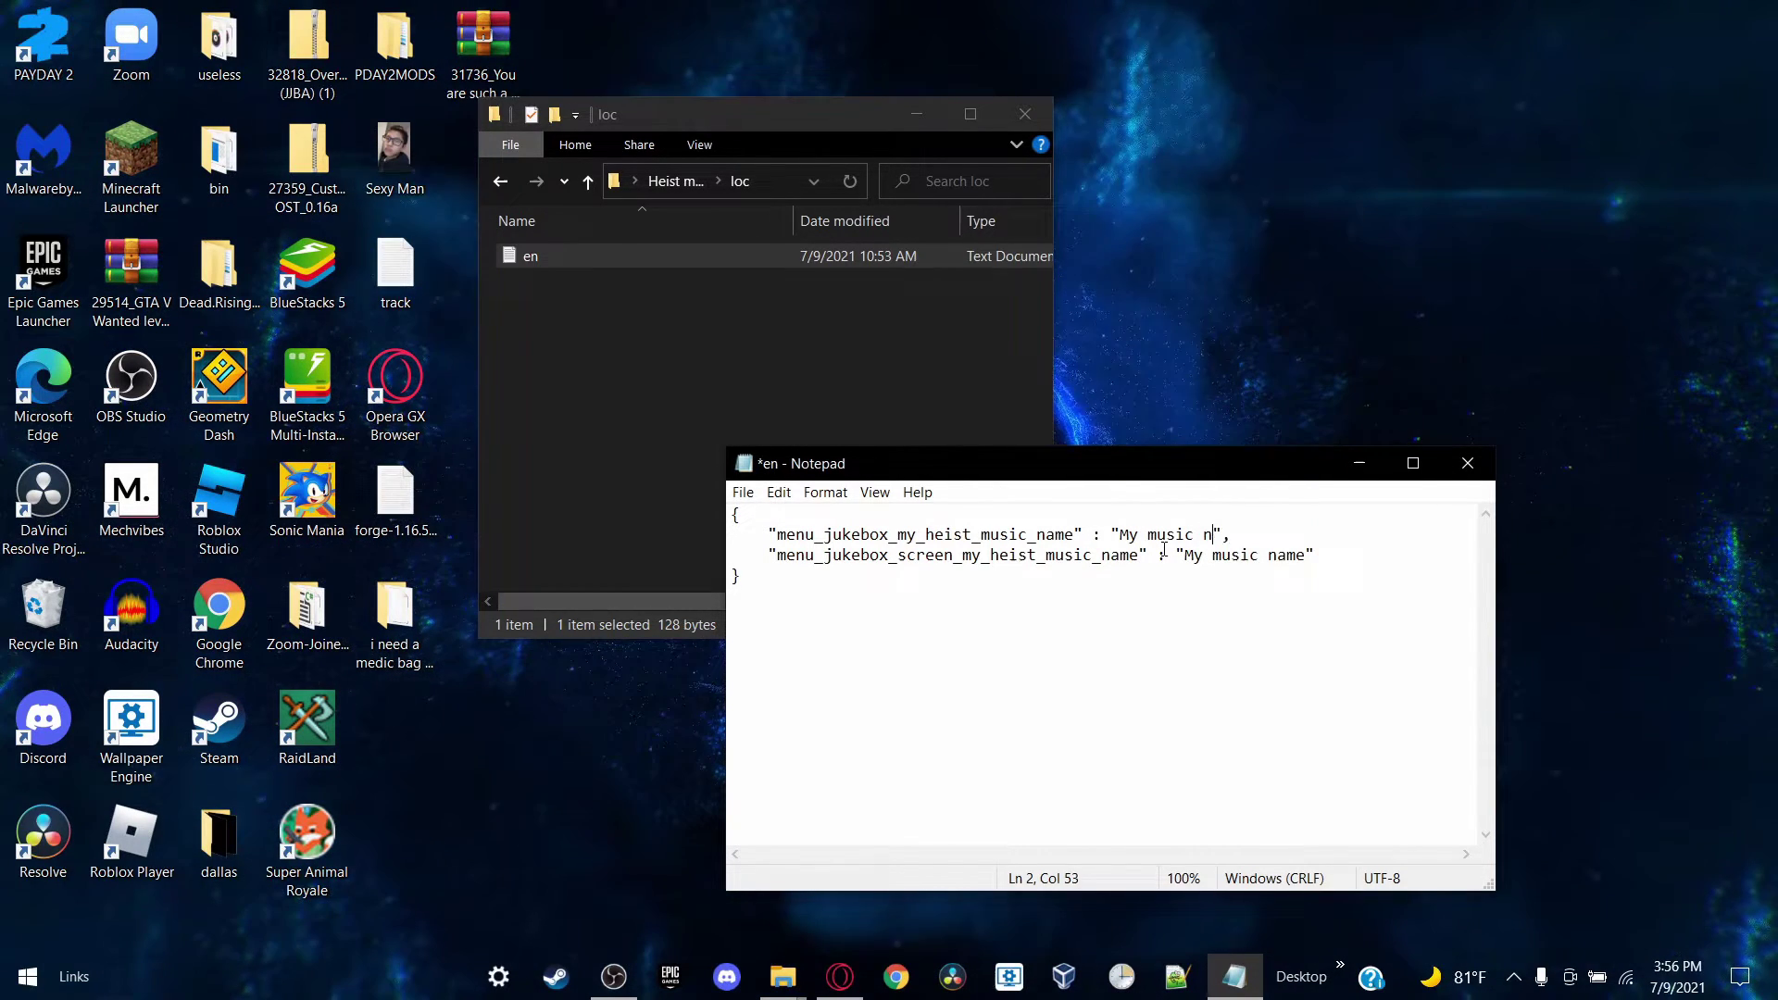
{"action": "key", "text": "BackSpace"}
{"action": "key", "text": "BackSpace"}
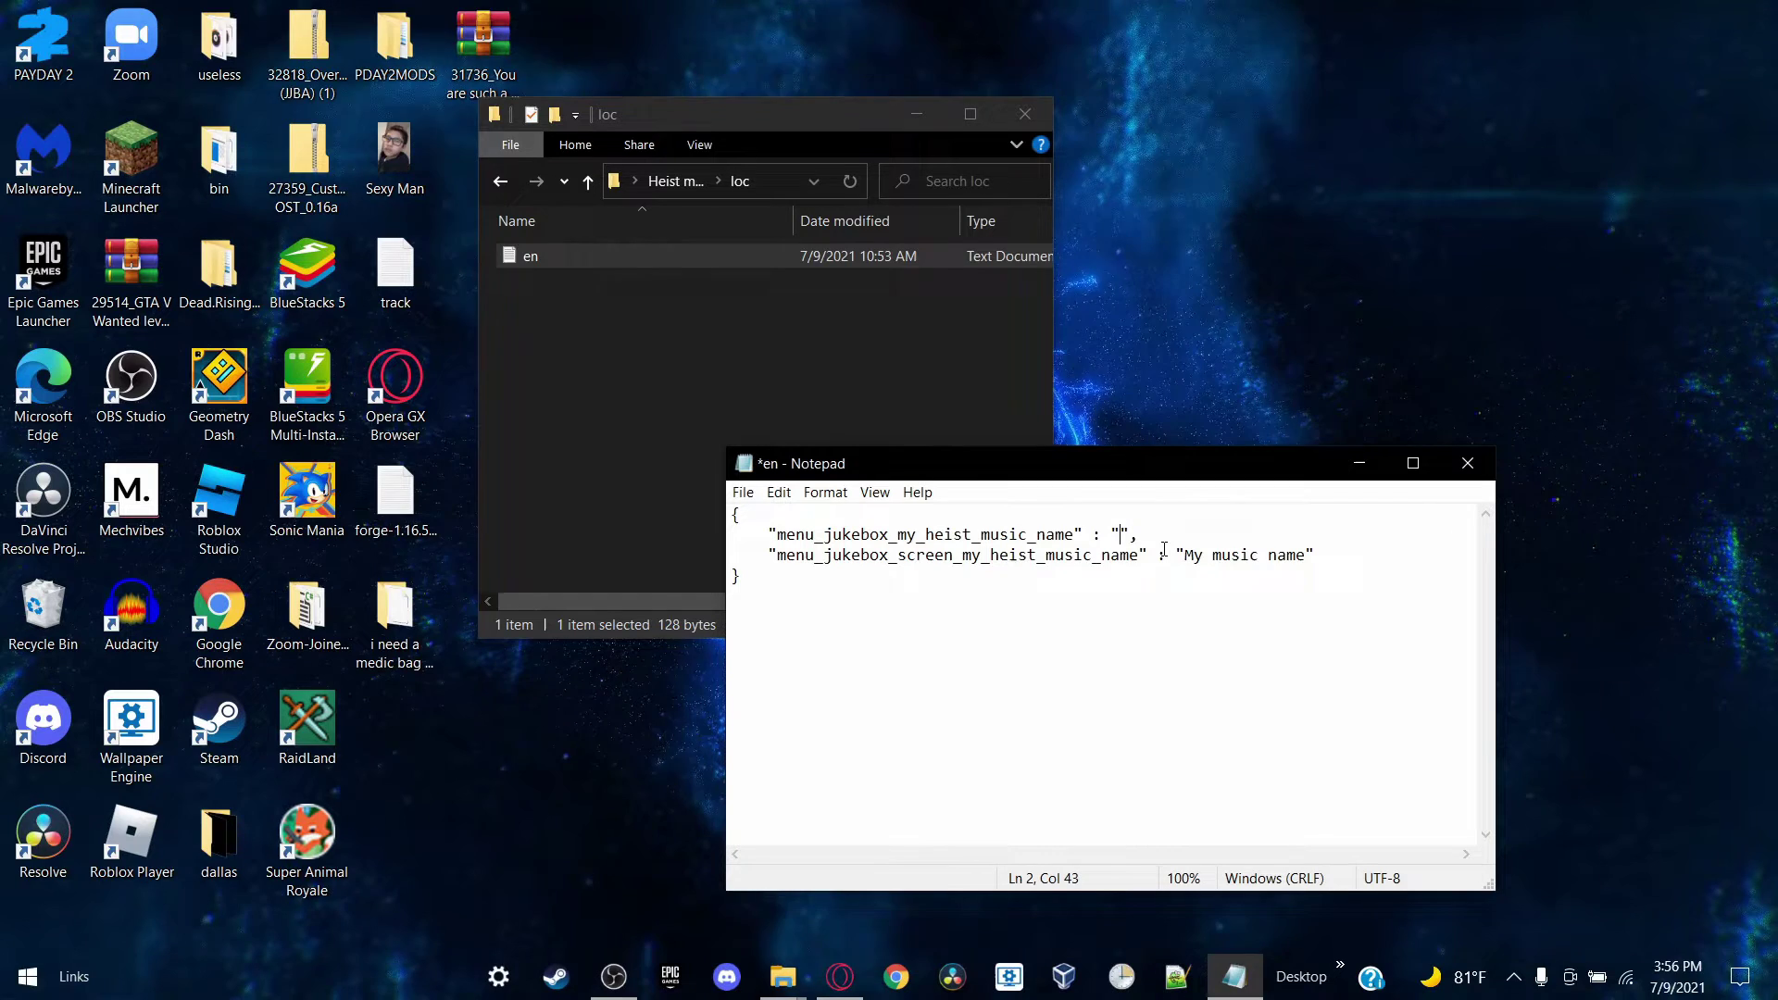
{"action": "type", "text": "Duck "}
{"action": "type", "text": "Sauce"}
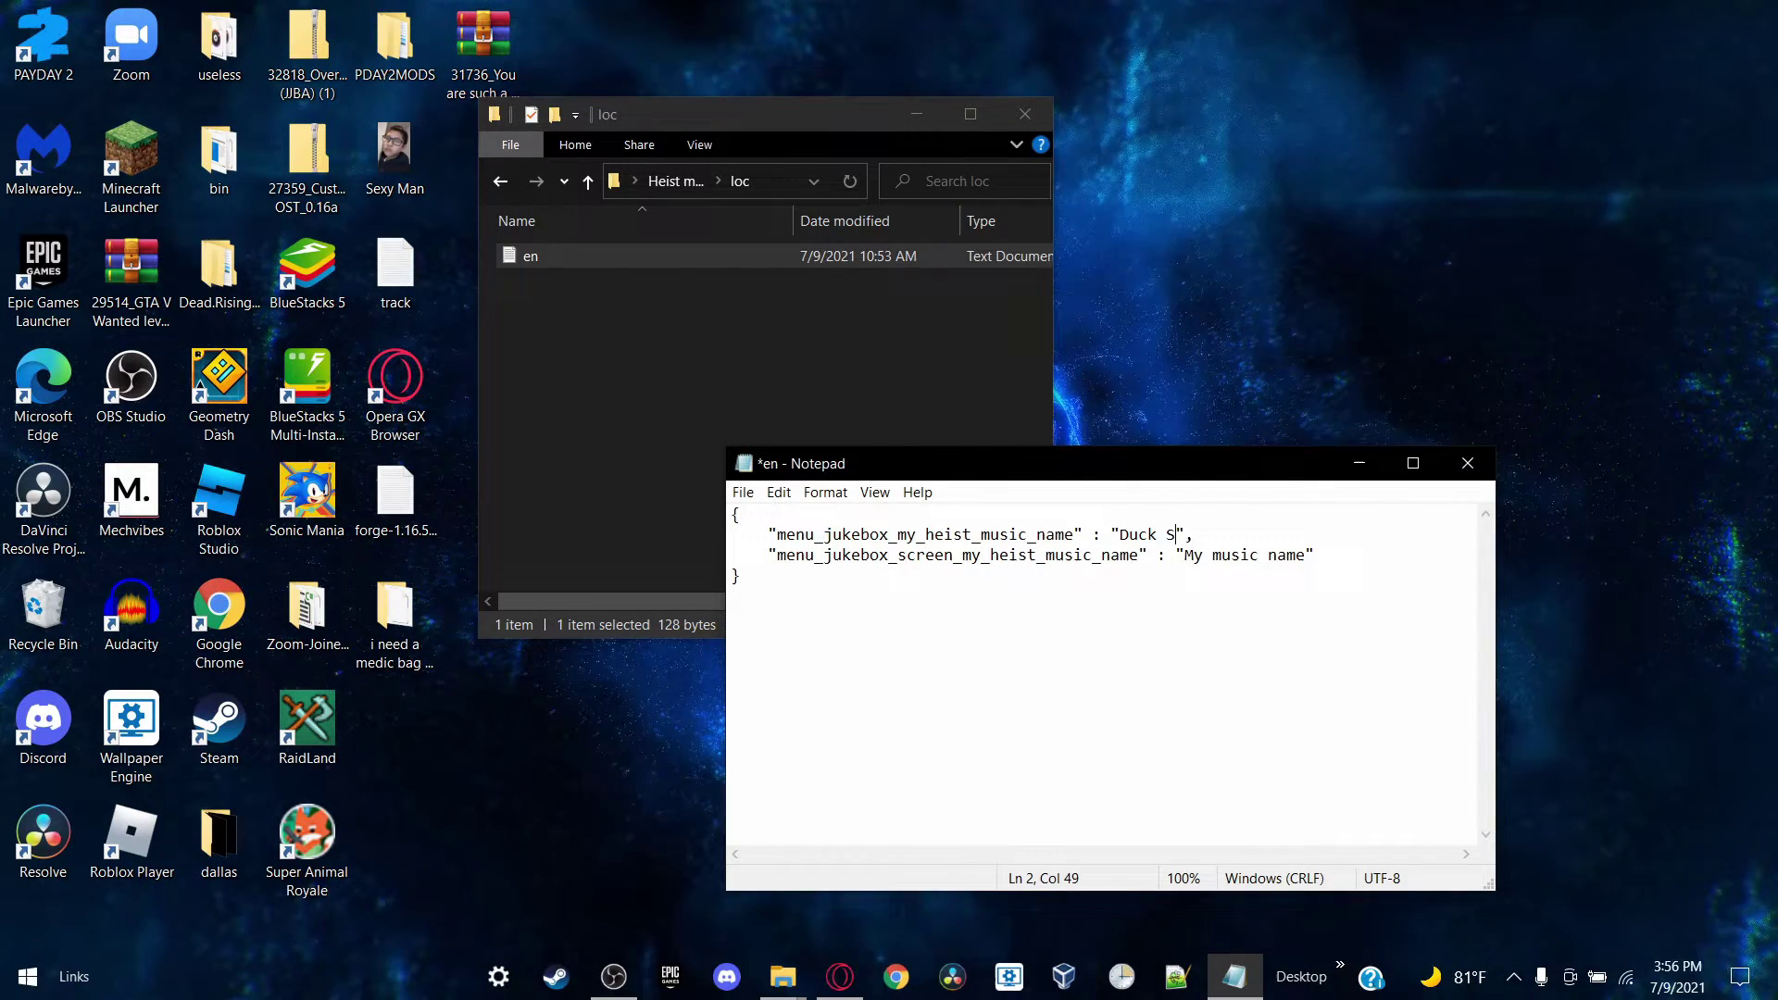
{"action": "left_click", "coordinate": [1306, 554]}
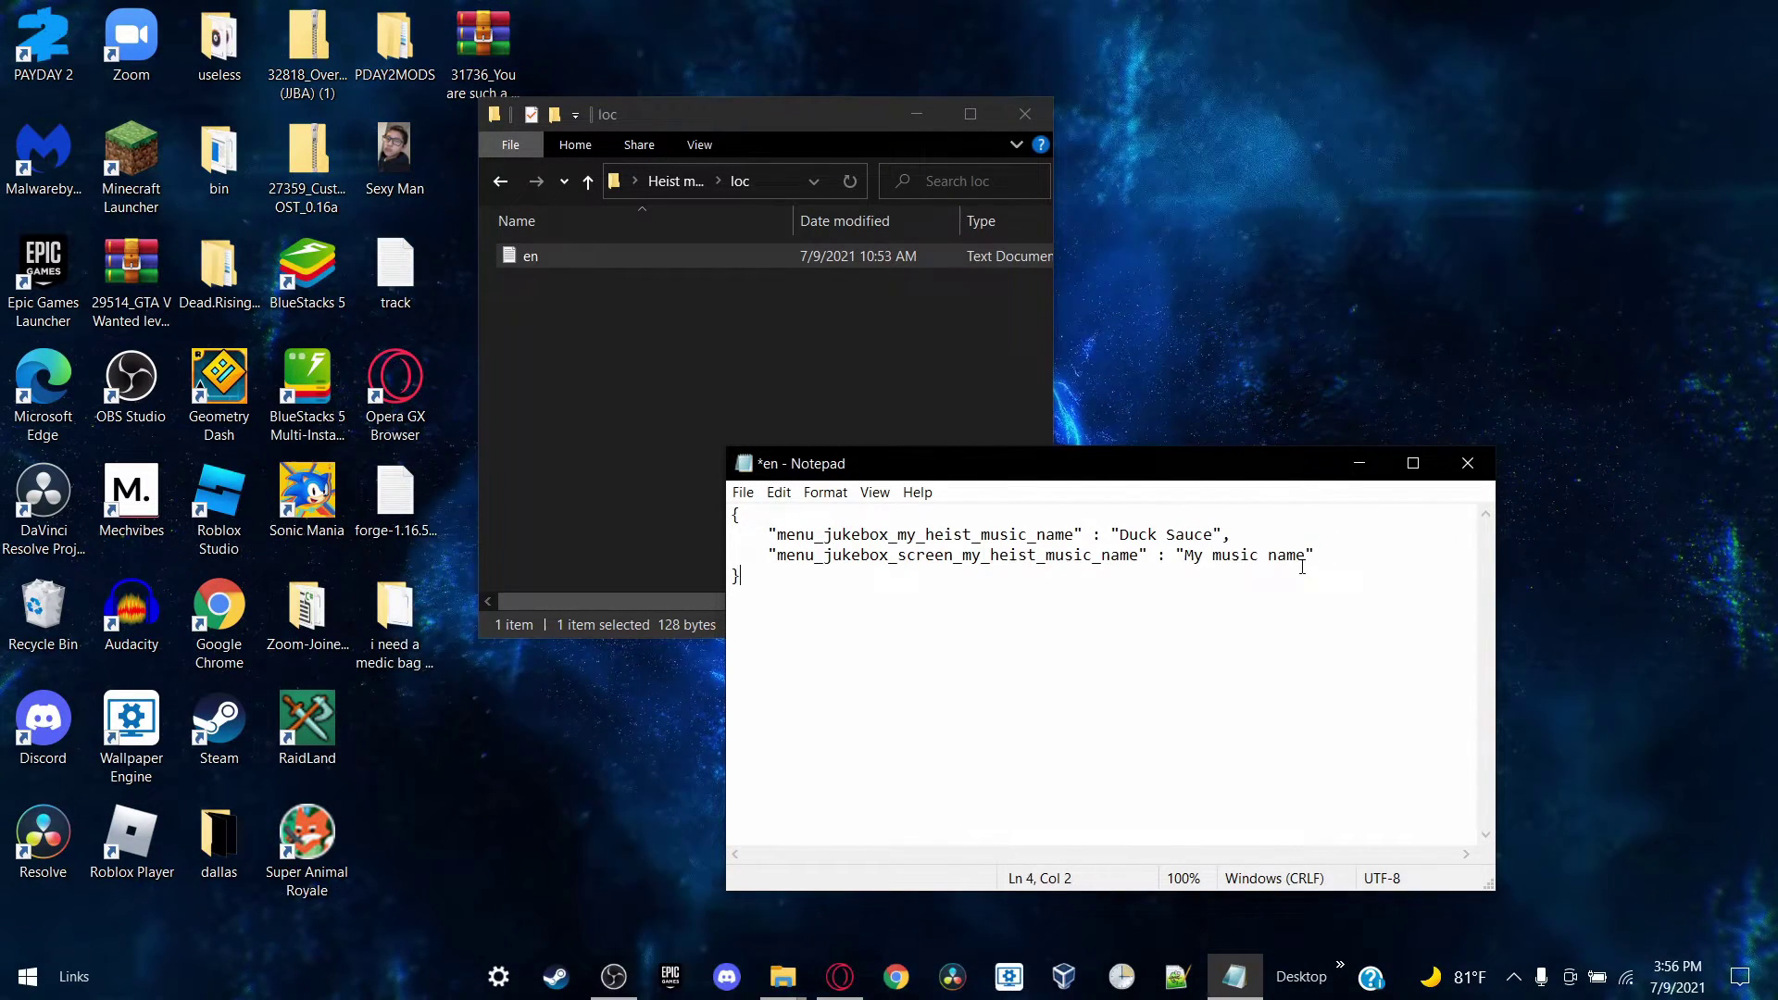
{"action": "key", "text": "BackSpace"}
{"action": "key", "text": "BackSpace"}
{"action": "key", "text": "BackSpace"}
{"action": "key", "text": "BackSpace"}
{"action": "key", "text": "BackSpace"}
{"action": "key", "text": "BackSpace"}
{"action": "key", "text": "BackSpace"}
{"action": "key", "text": "BackSpace"}
{"action": "key", "text": "BackSpace"}
{"action": "key", "text": "BackSpace"}
{"action": "key", "text": "BackSpace"}
{"action": "key", "text": "BackSpace"}
{"action": "key", "text": "BackSpace"}
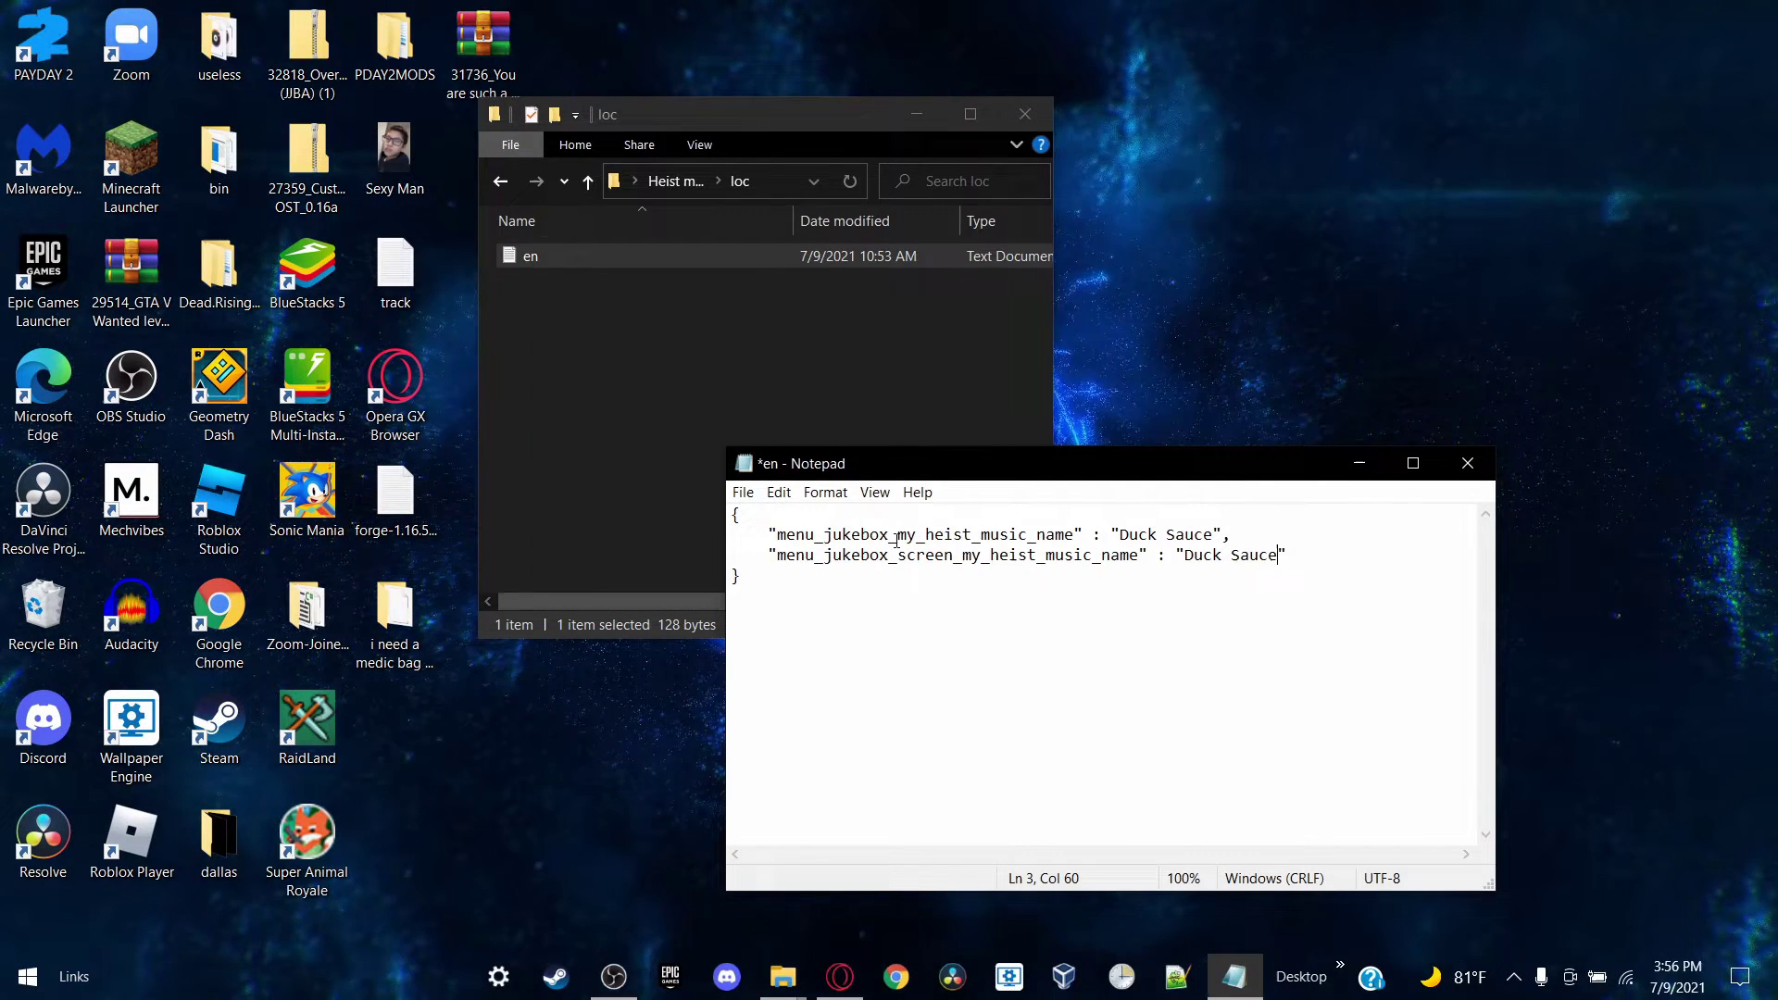
Step: Change the my_heist_music_name key parts to Duck_Sauce, then save and close the en file
{"action": "left_click_drag", "start_coordinate": [896, 536], "coordinate": [1073, 542]}
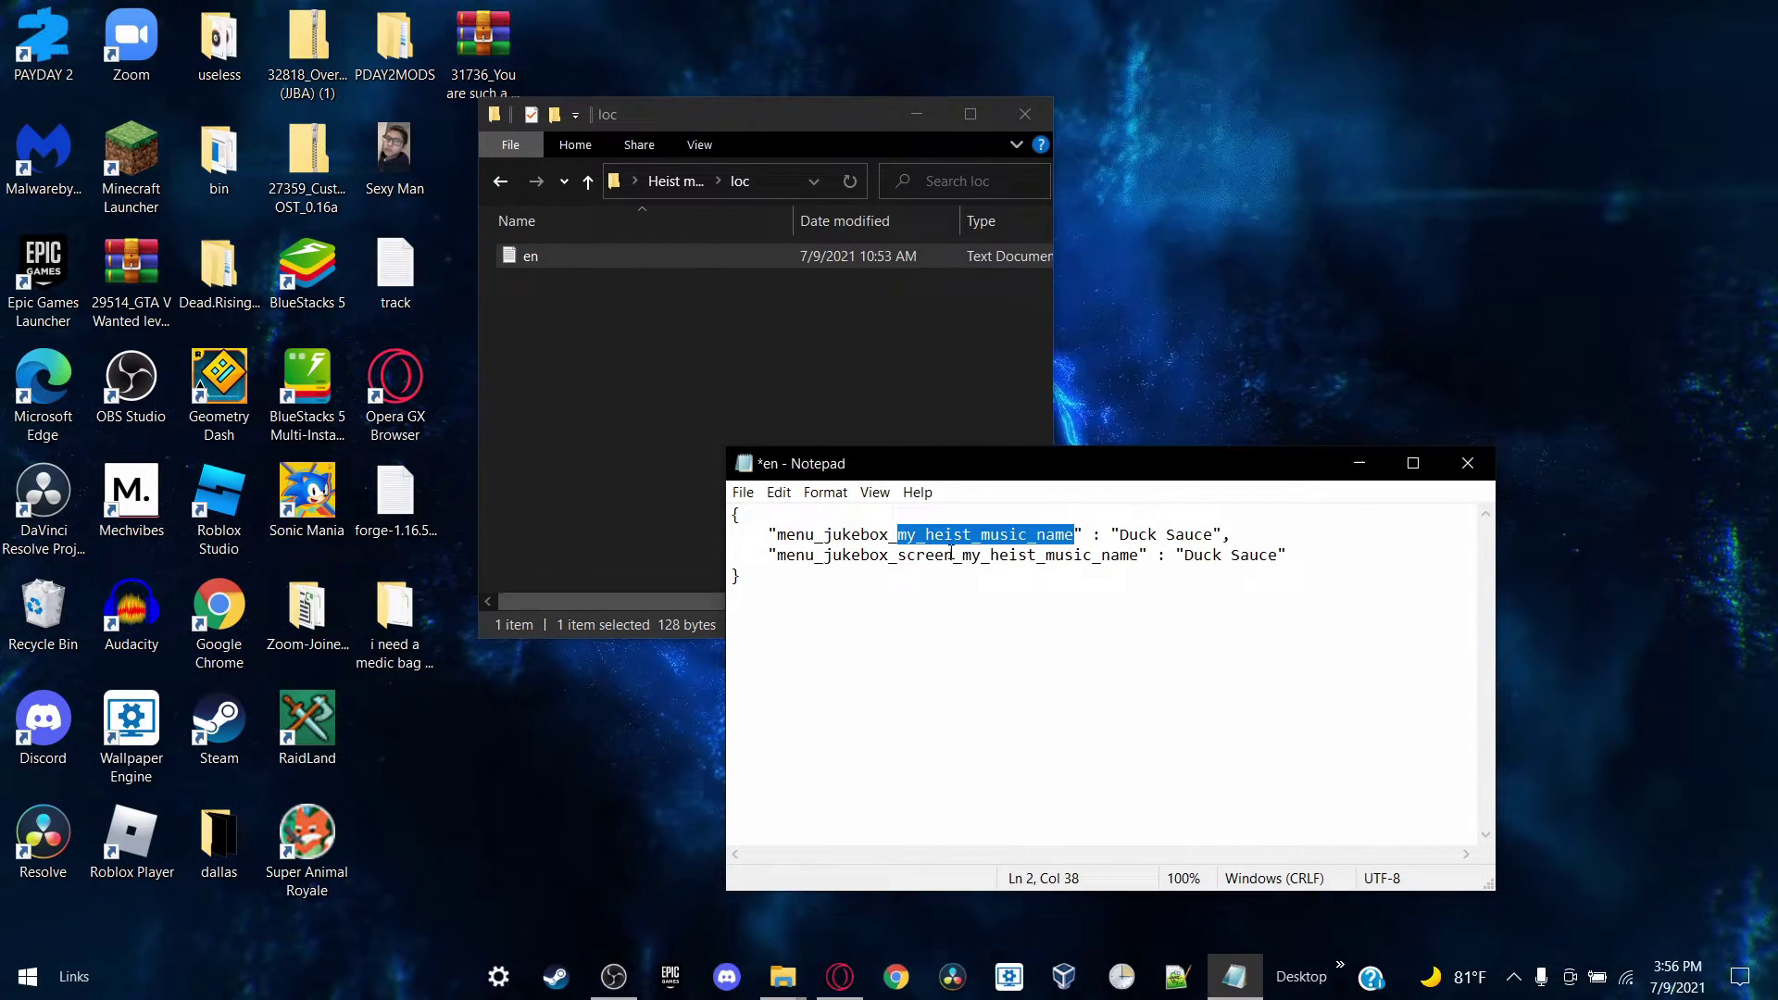
{"action": "type", "text": "Du"}
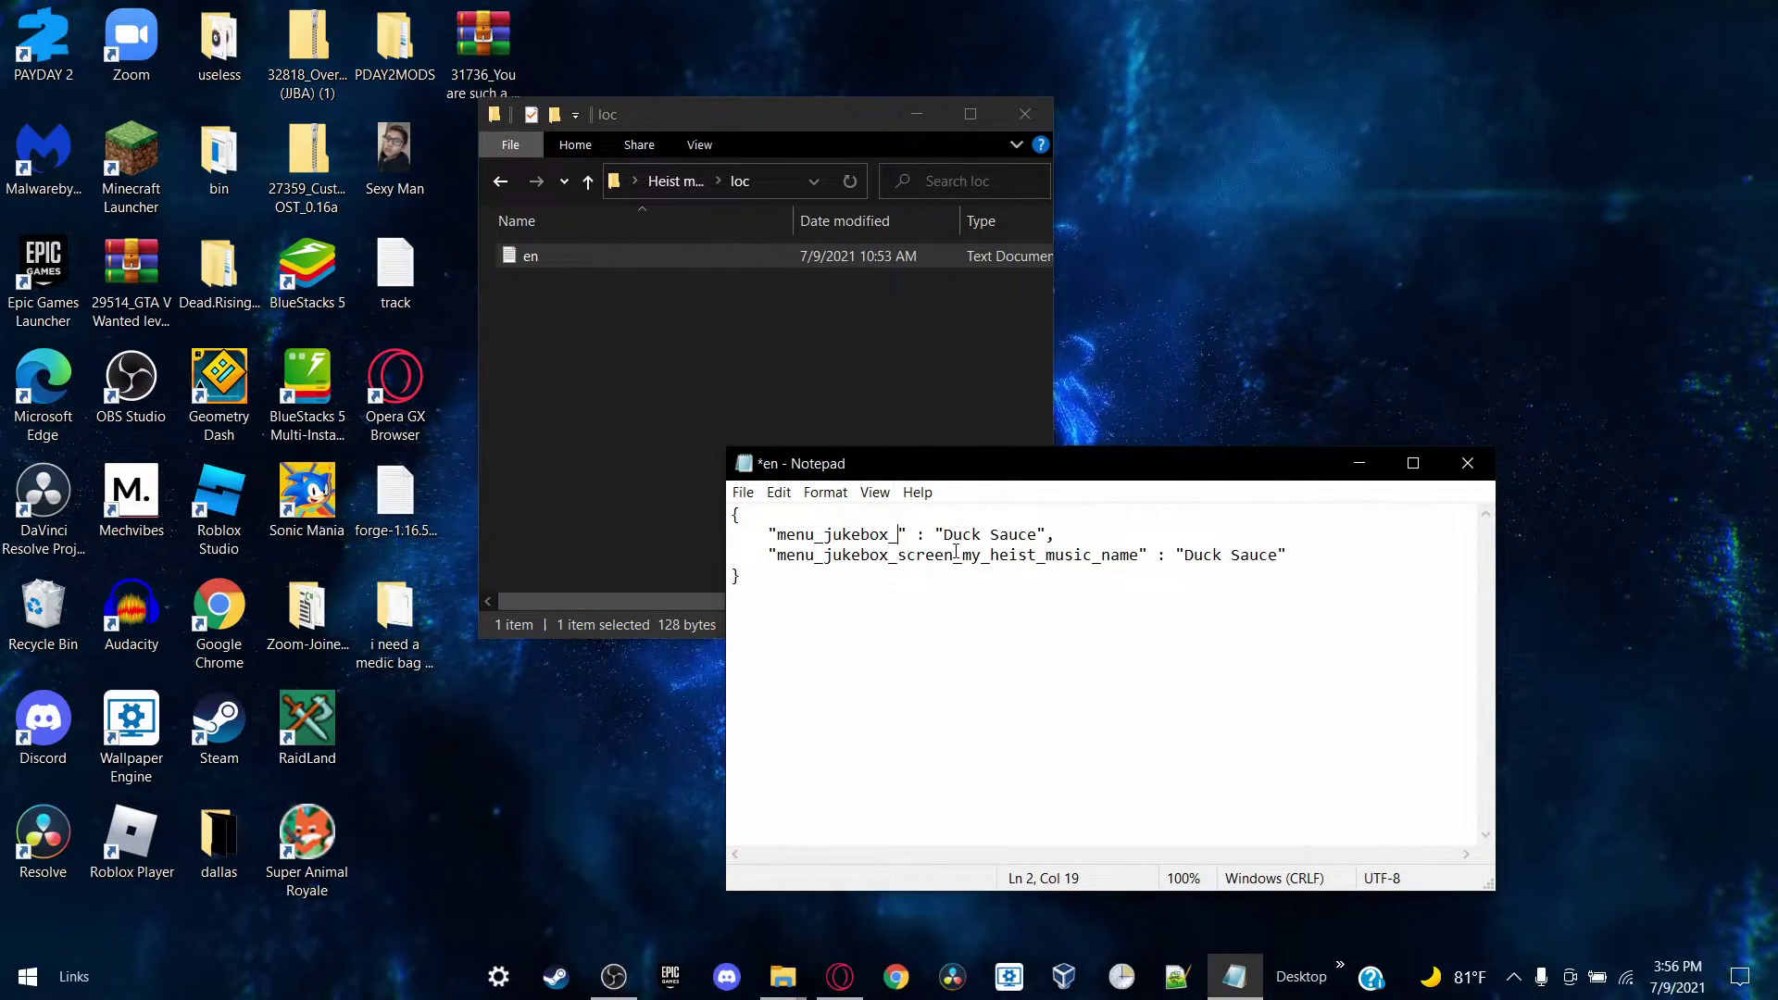
{"action": "type", "text": "ck_Sauce"}
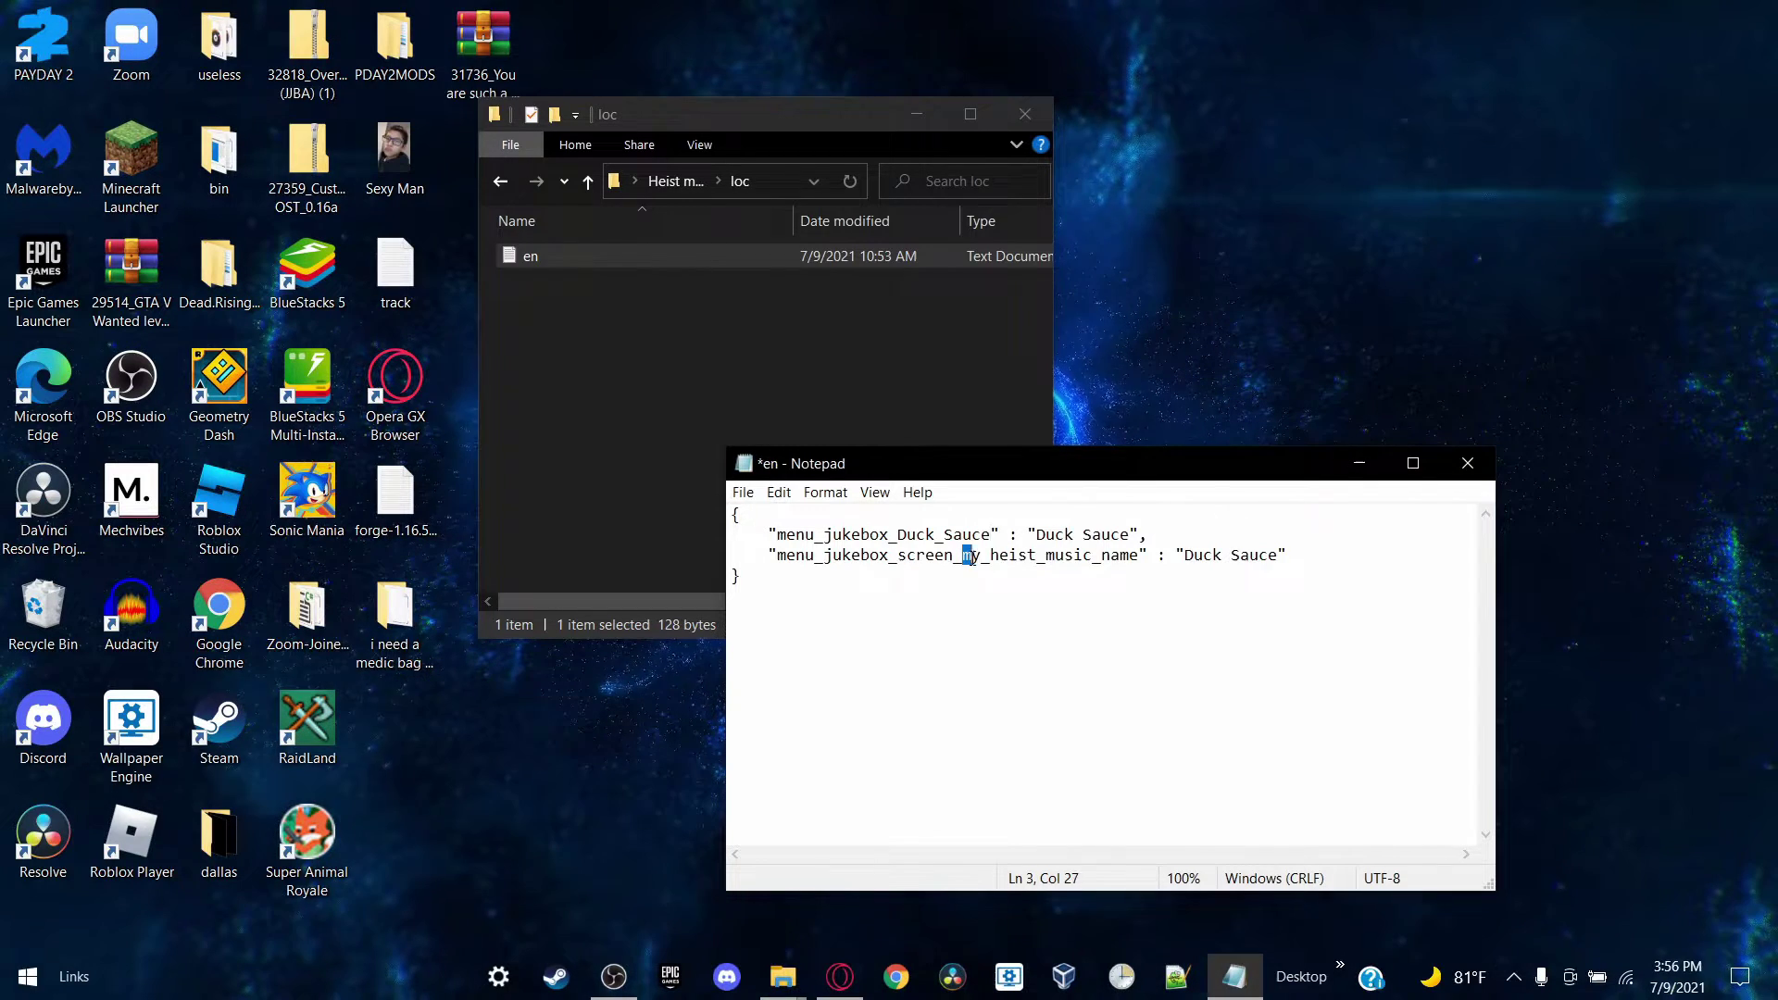
{"action": "left_click_drag", "start_coordinate": [969, 557], "coordinate": [1138, 563]}
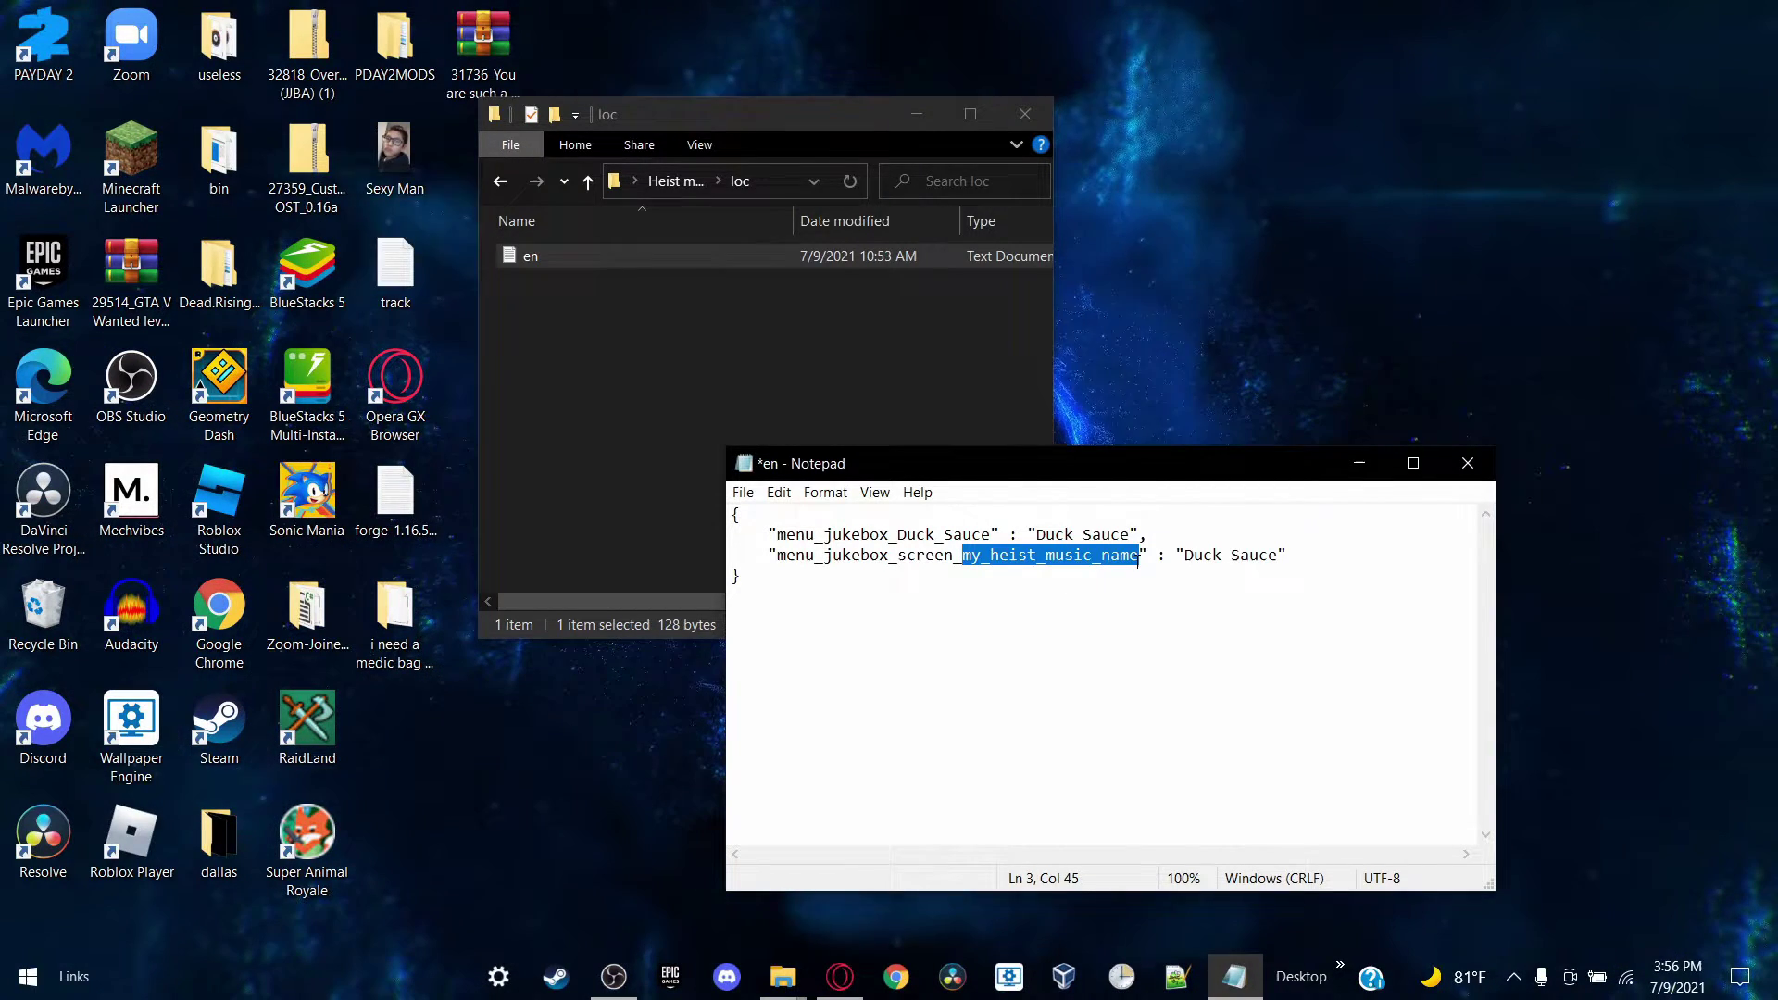
{"action": "key", "text": "BackSpace"}
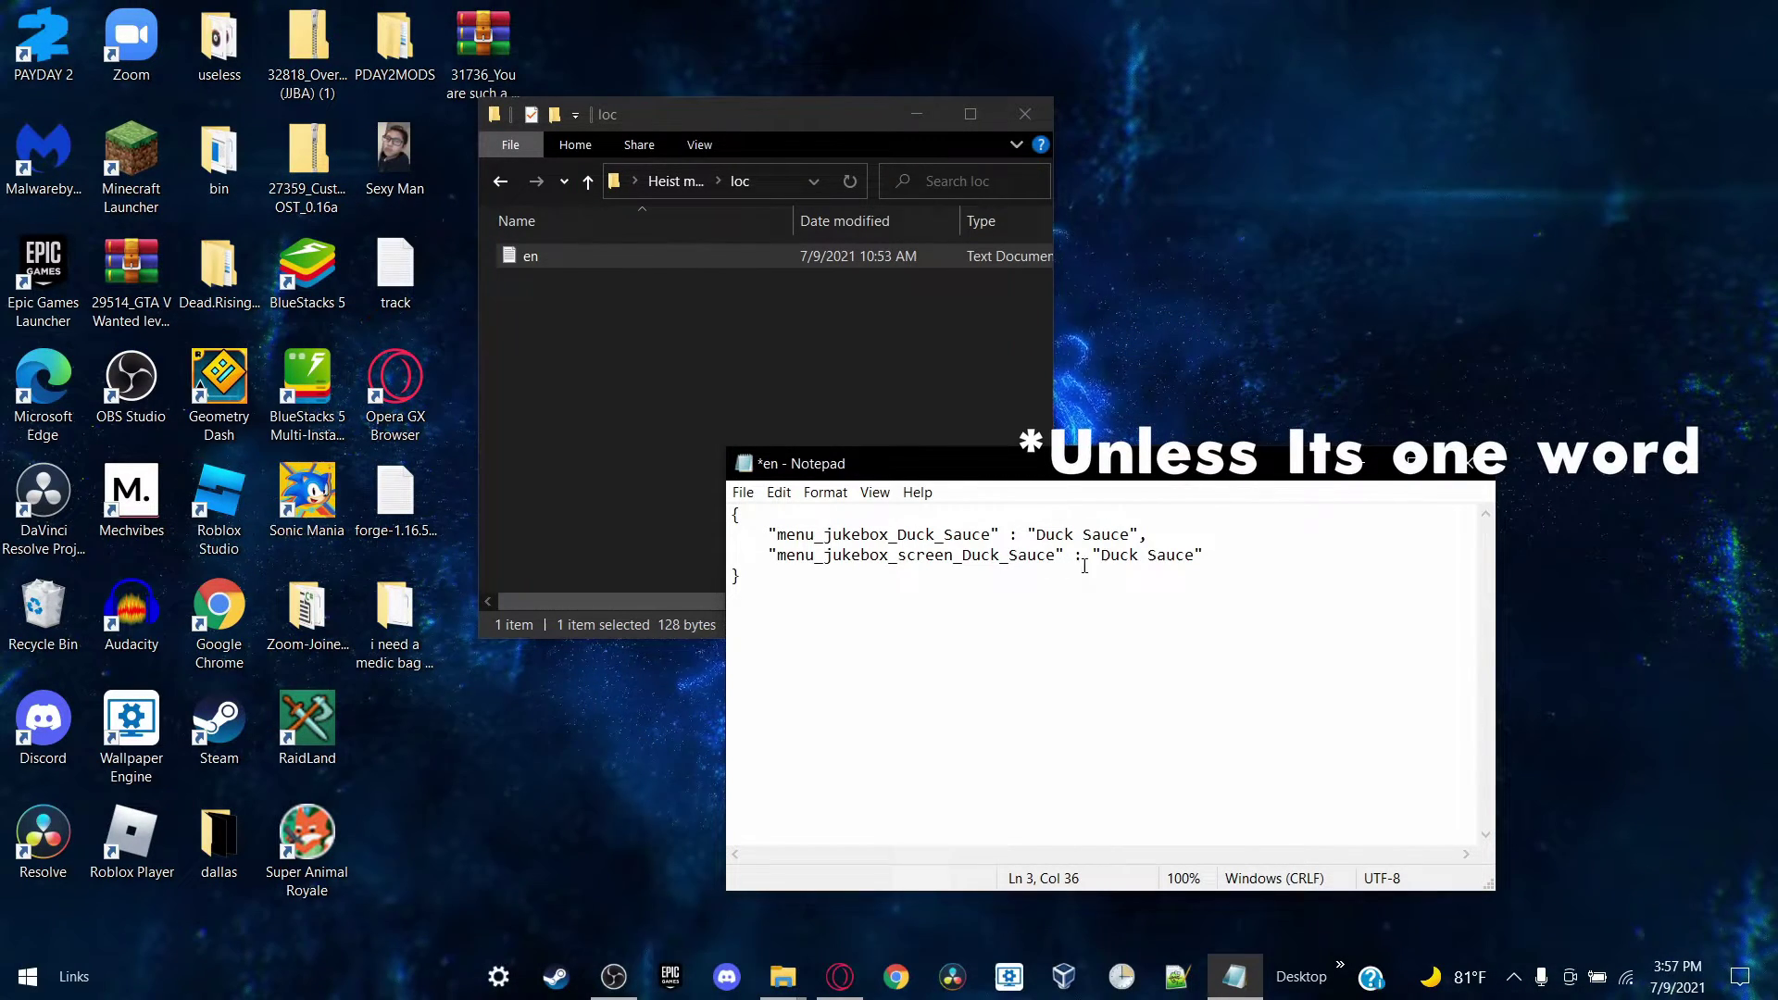
{"action": "left_click", "coordinate": [743, 493]}
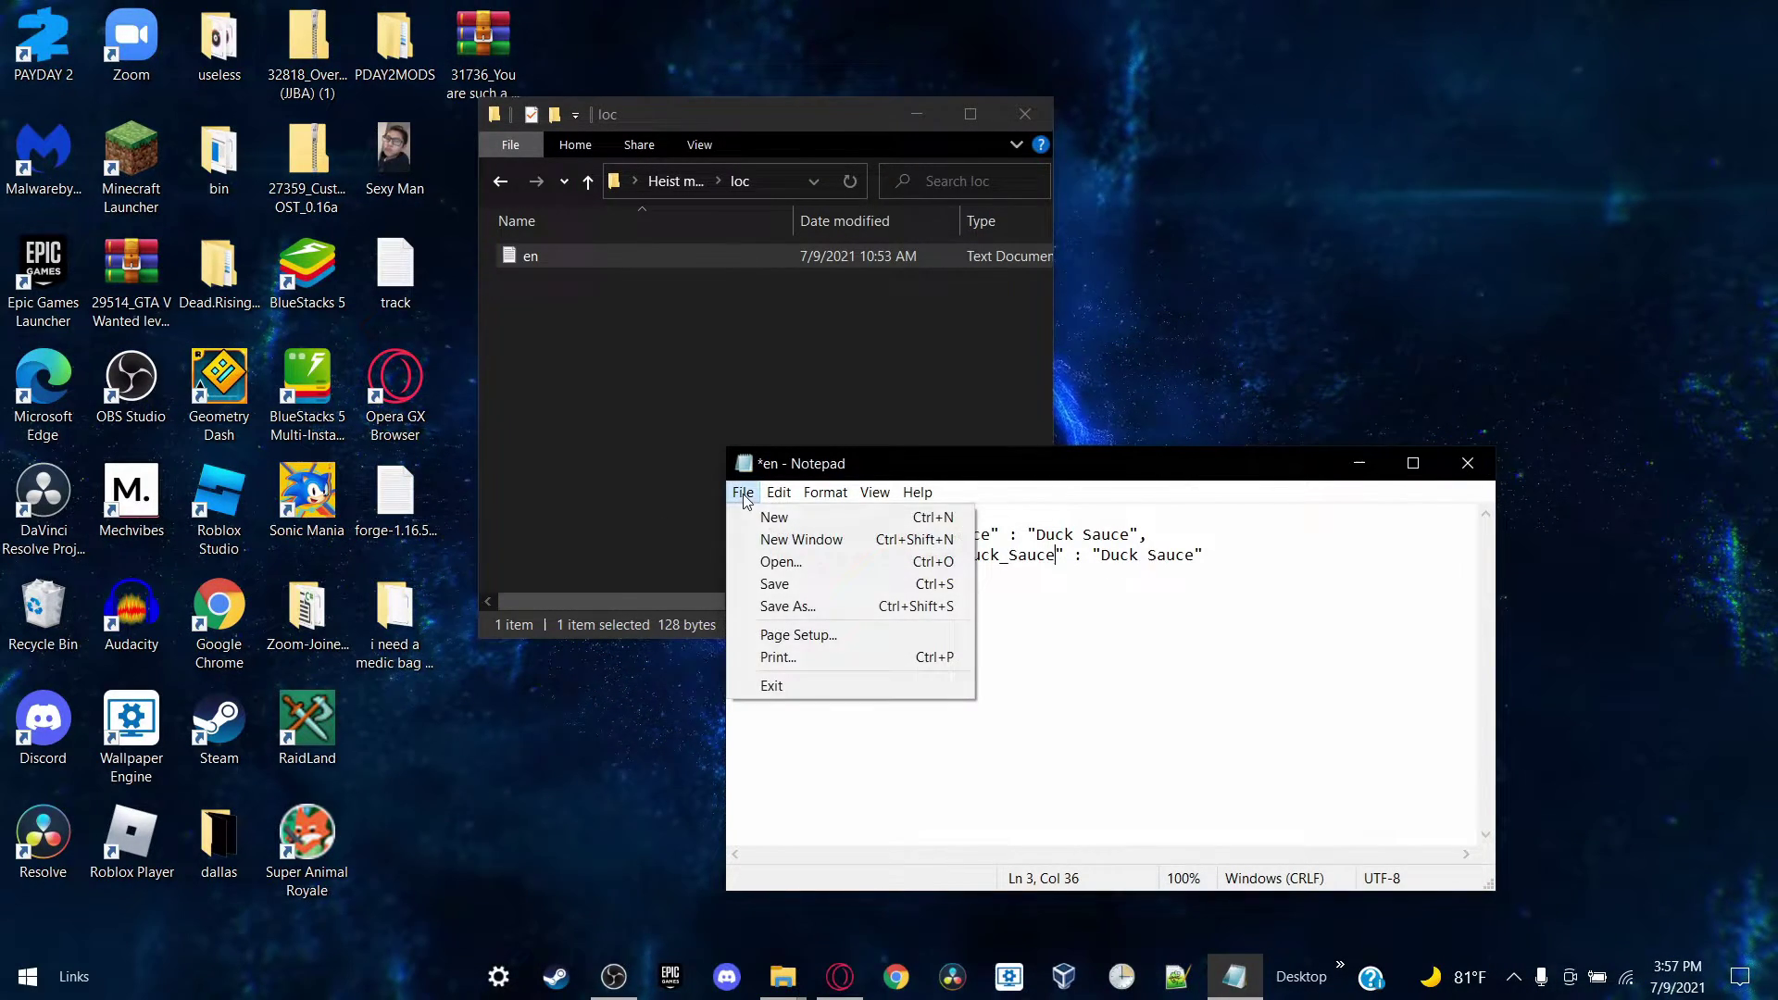
{"action": "left_click", "coordinate": [800, 586]}
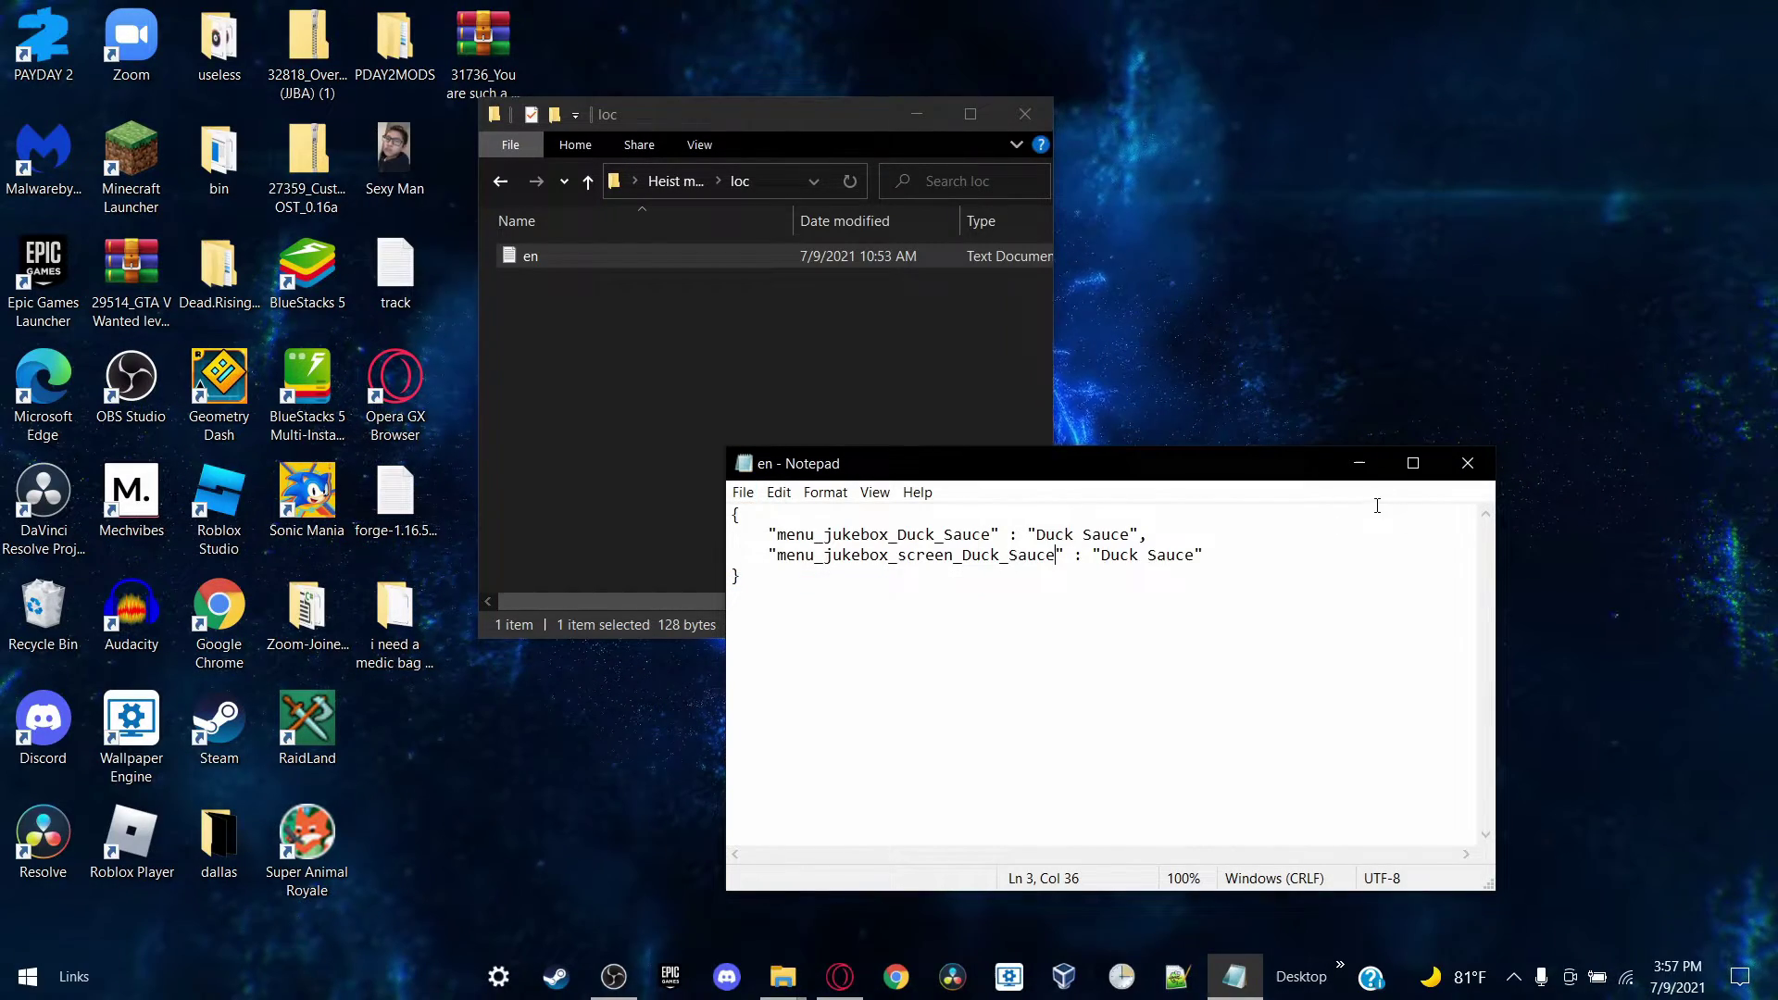
{"action": "left_click", "coordinate": [1451, 472]}
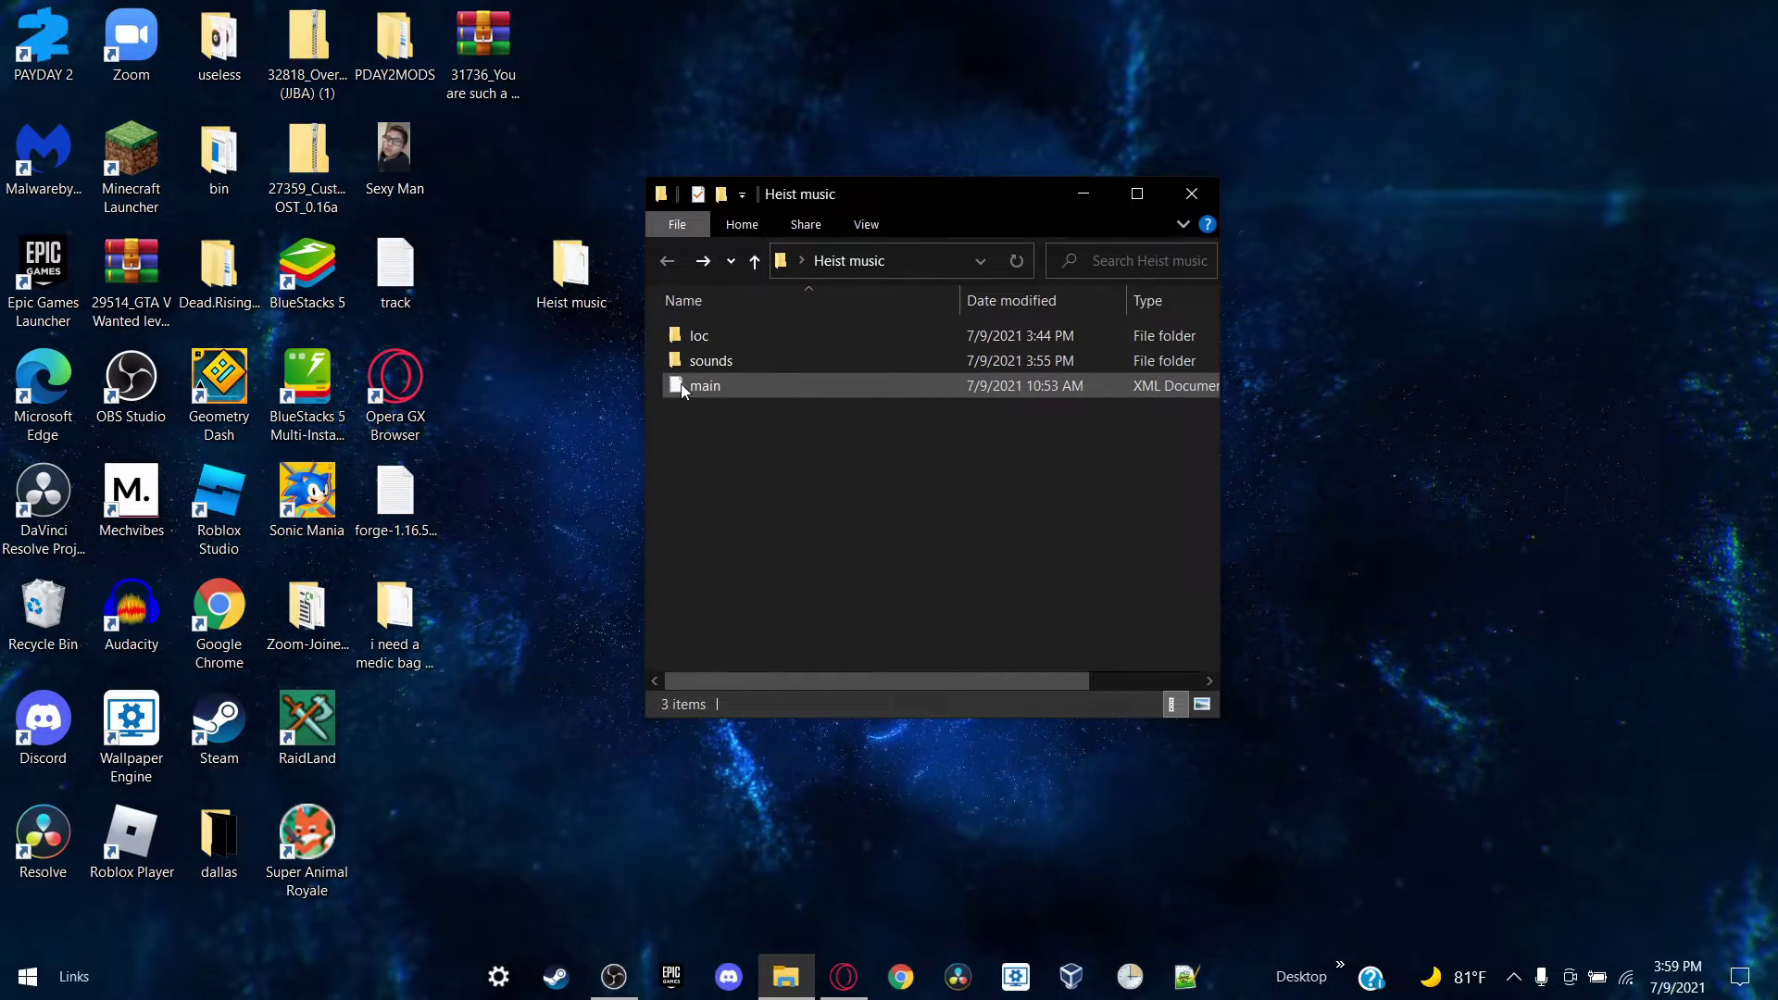
Step: Select main.xml in the Heist music folder and bring up its context menu
{"action": "left_click", "coordinate": [775, 387]}
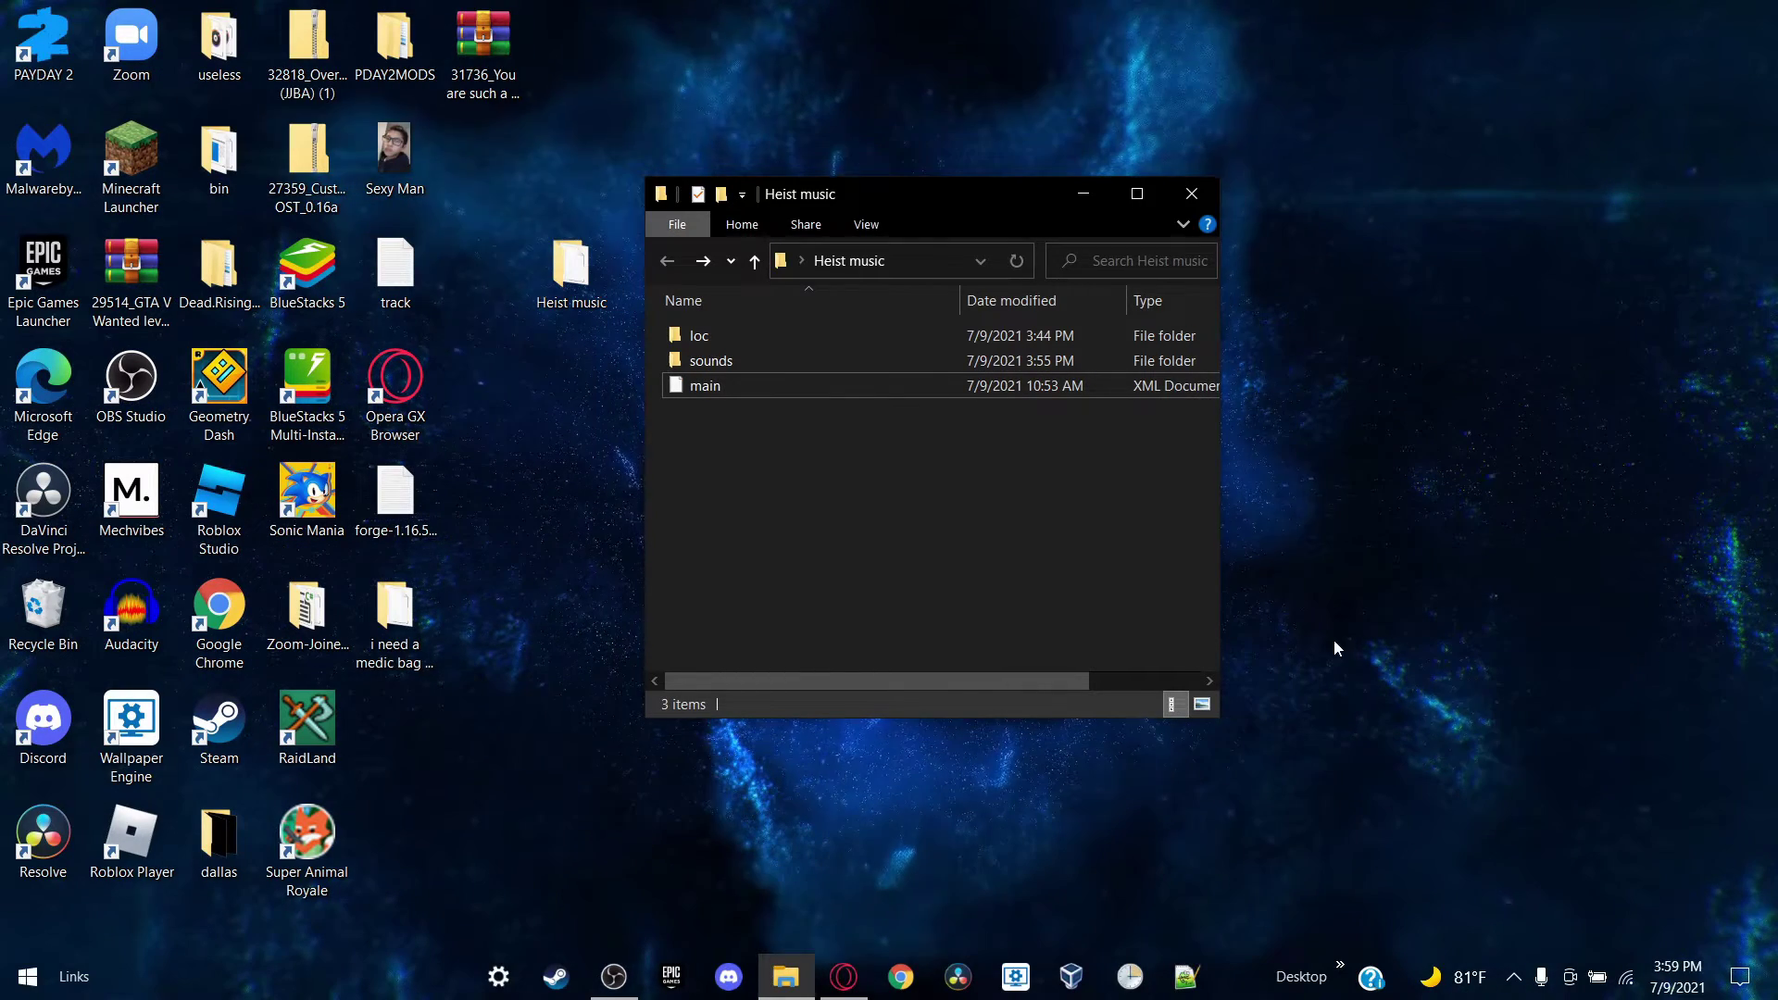
{"action": "right_click", "coordinate": [679, 389]}
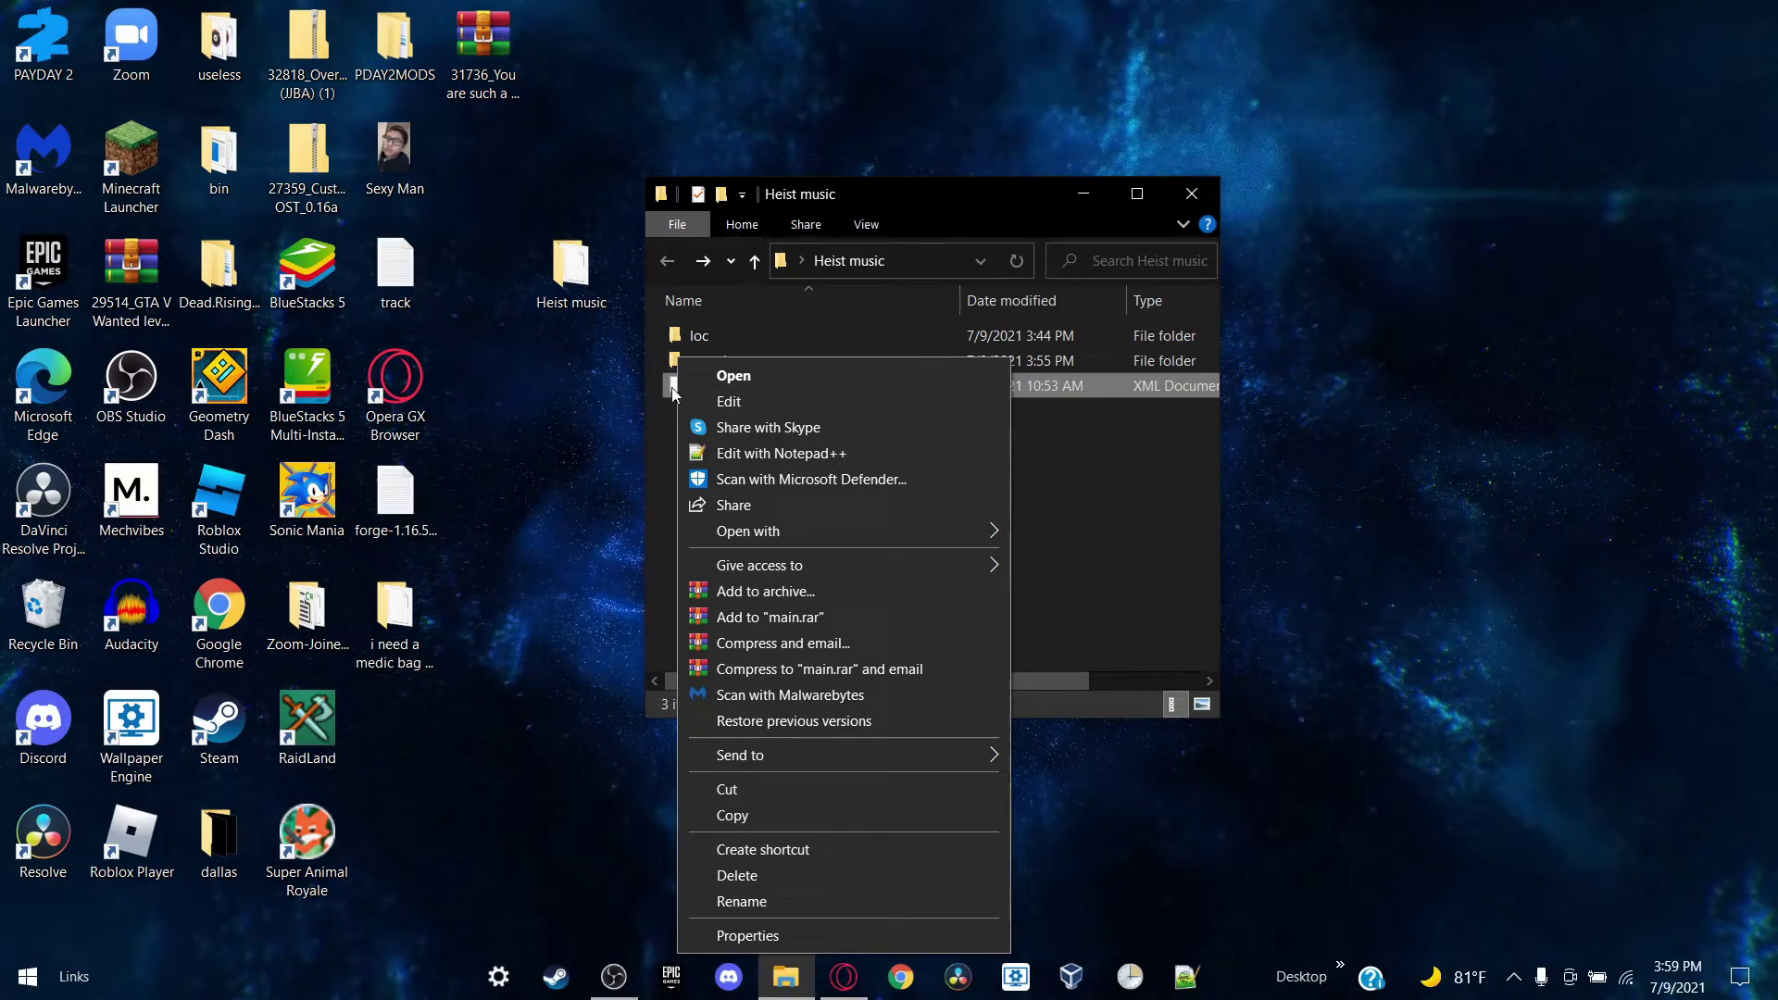
{"action": "left_click", "coordinate": [669, 417]}
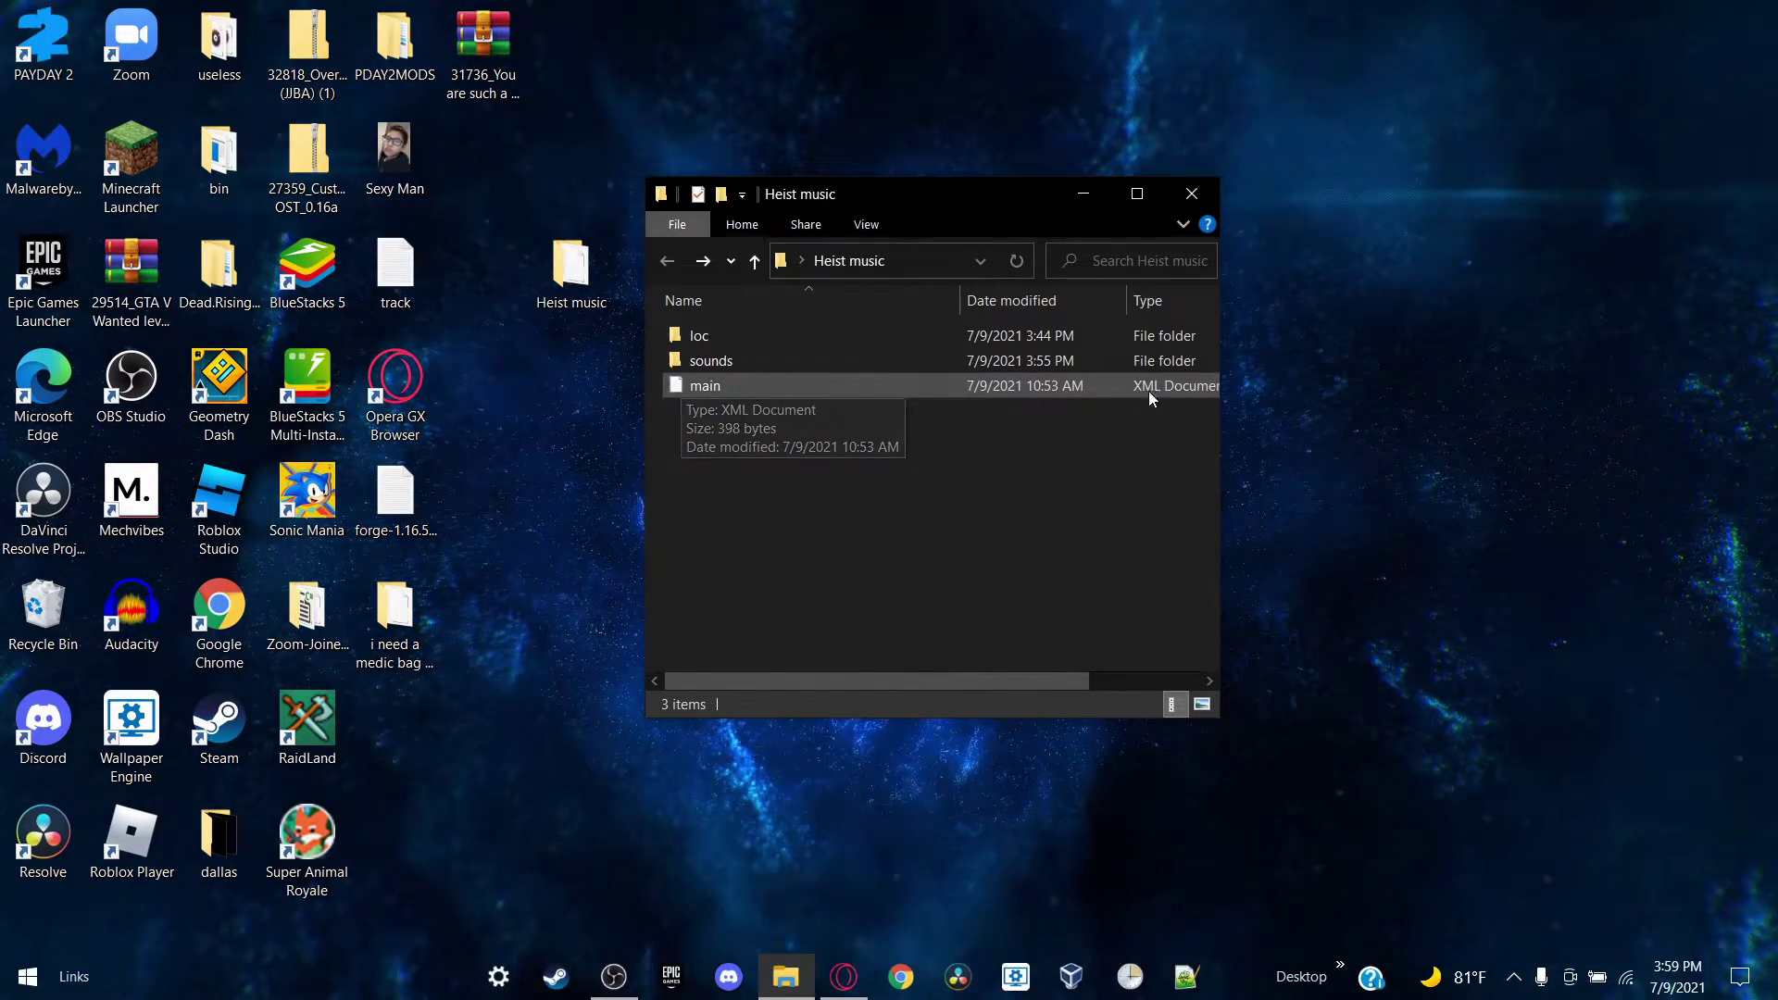
{"action": "right_click", "coordinate": [679, 391]}
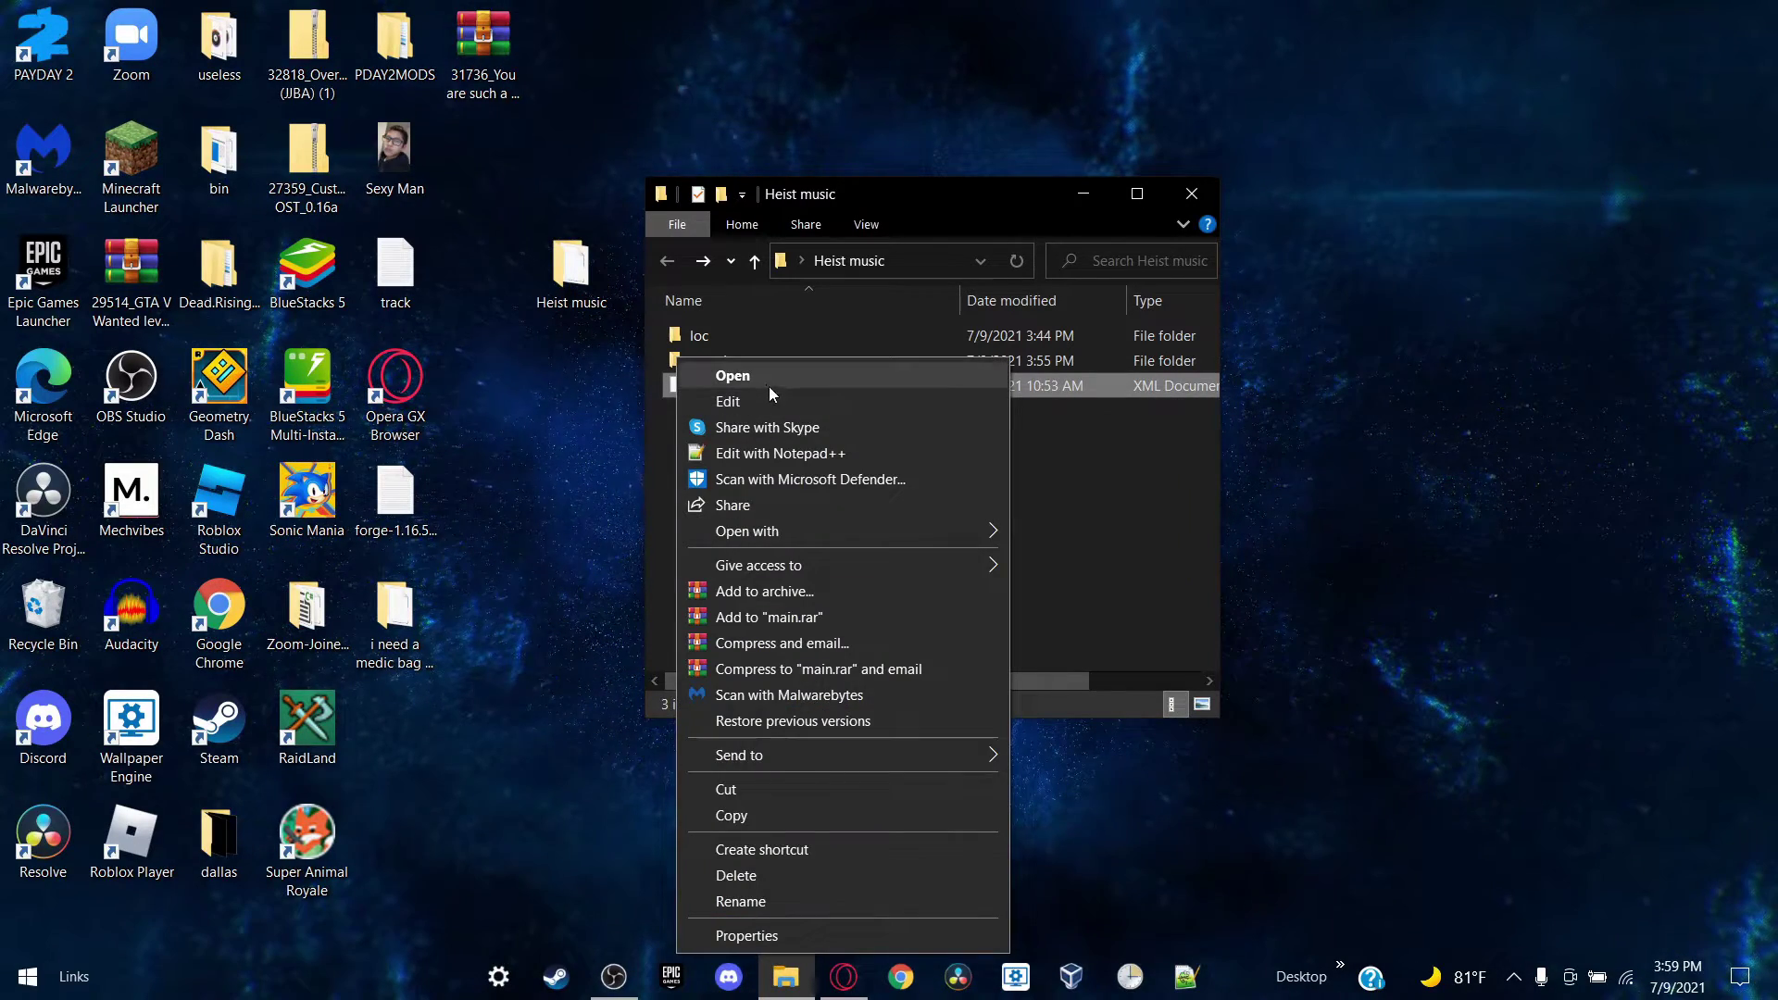
Step: Open main.xml in Notepad++ and set the table name and HeistMusic id to DuckSauce
{"action": "left_click", "coordinate": [756, 453]}
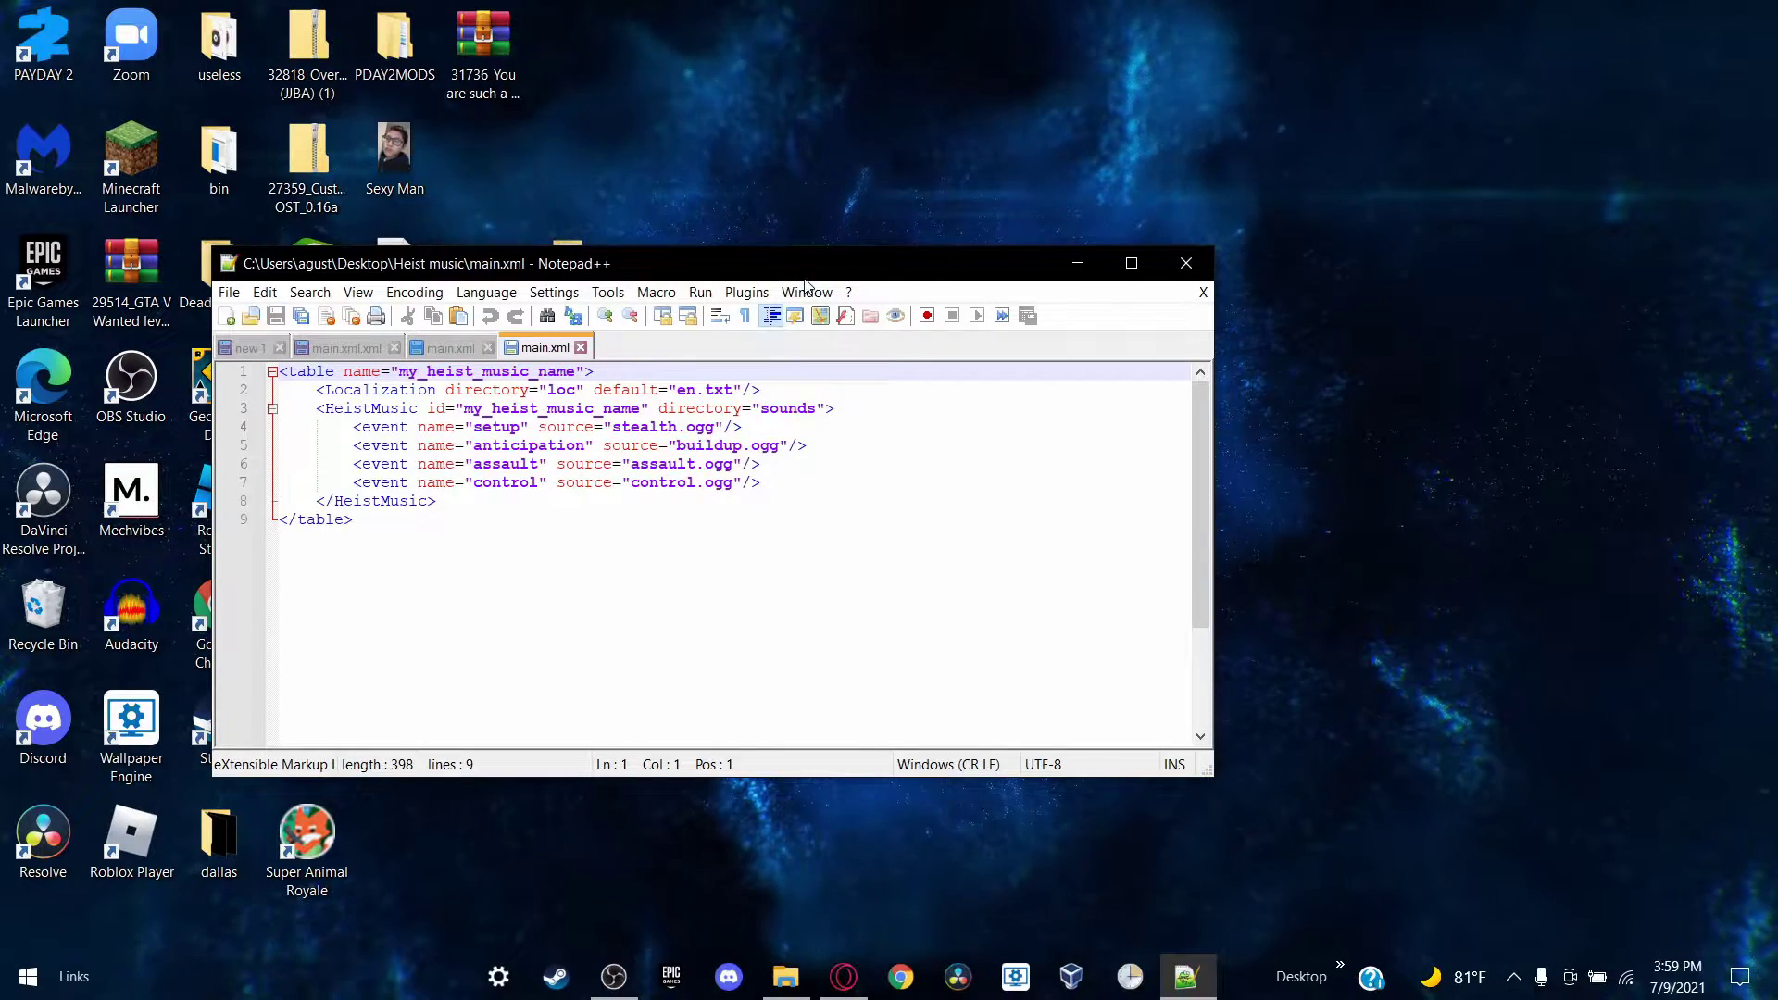
{"action": "left_click_drag", "start_coordinate": [805, 277], "coordinate": [1168, 301]}
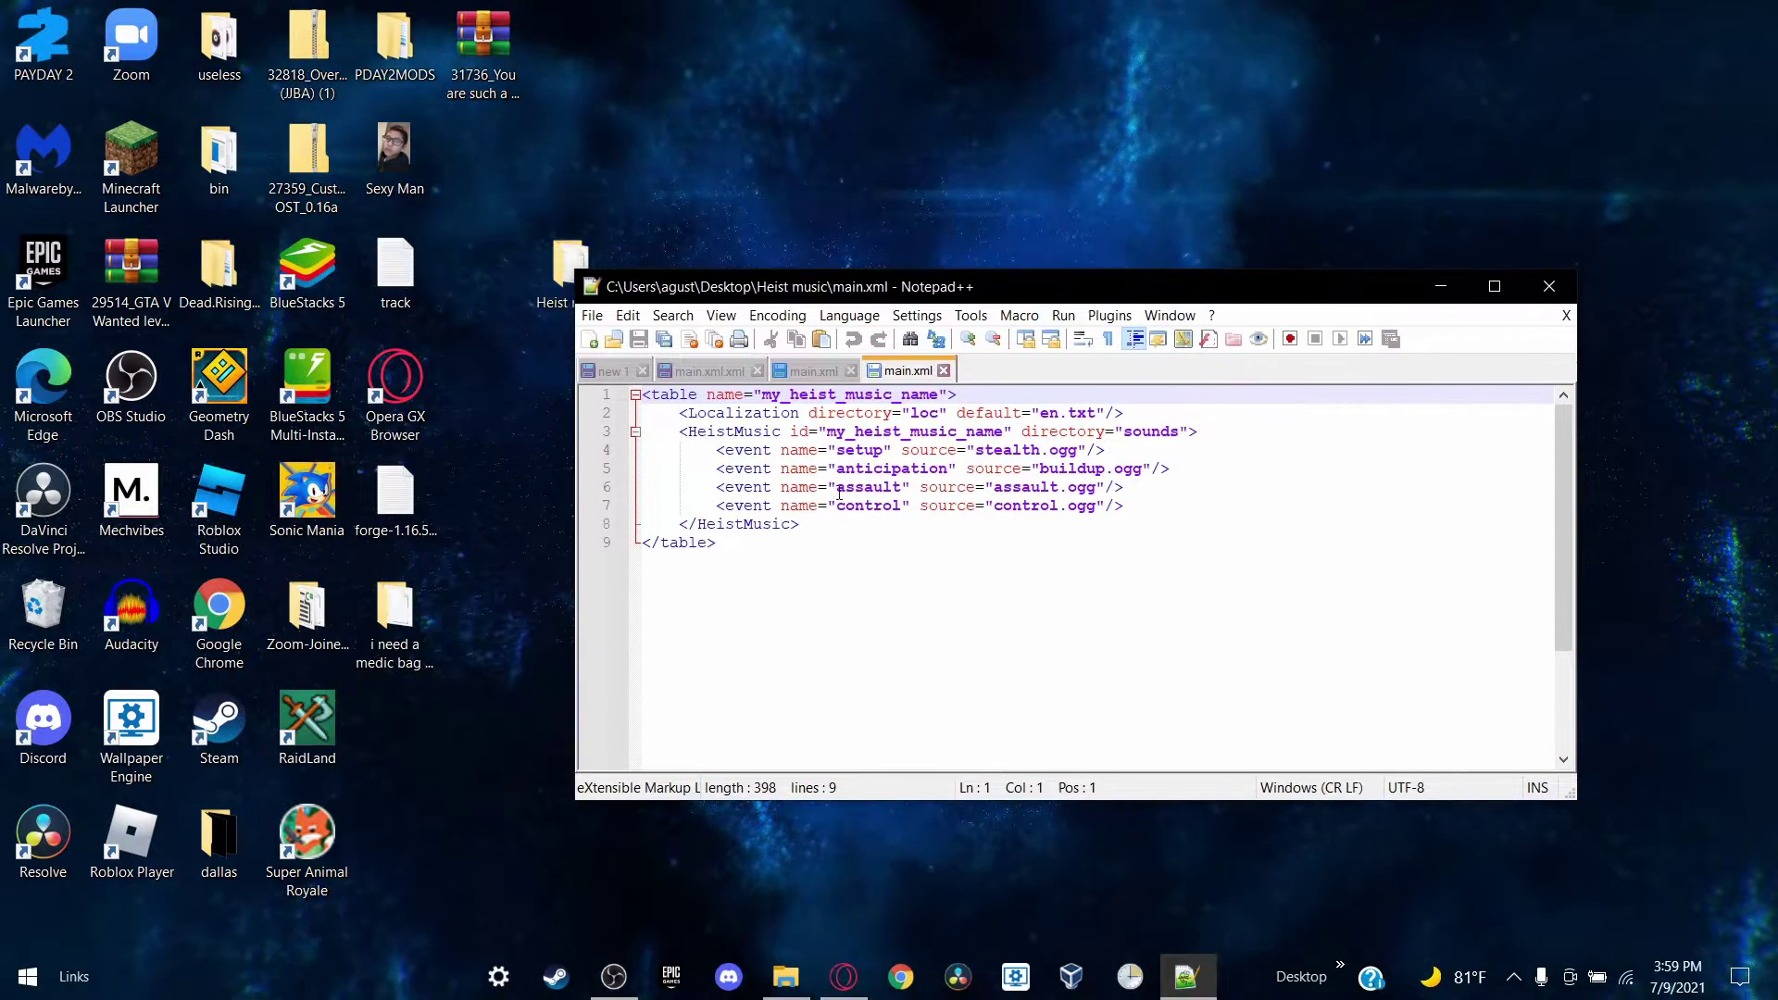
{"action": "left_click", "coordinate": [937, 396]}
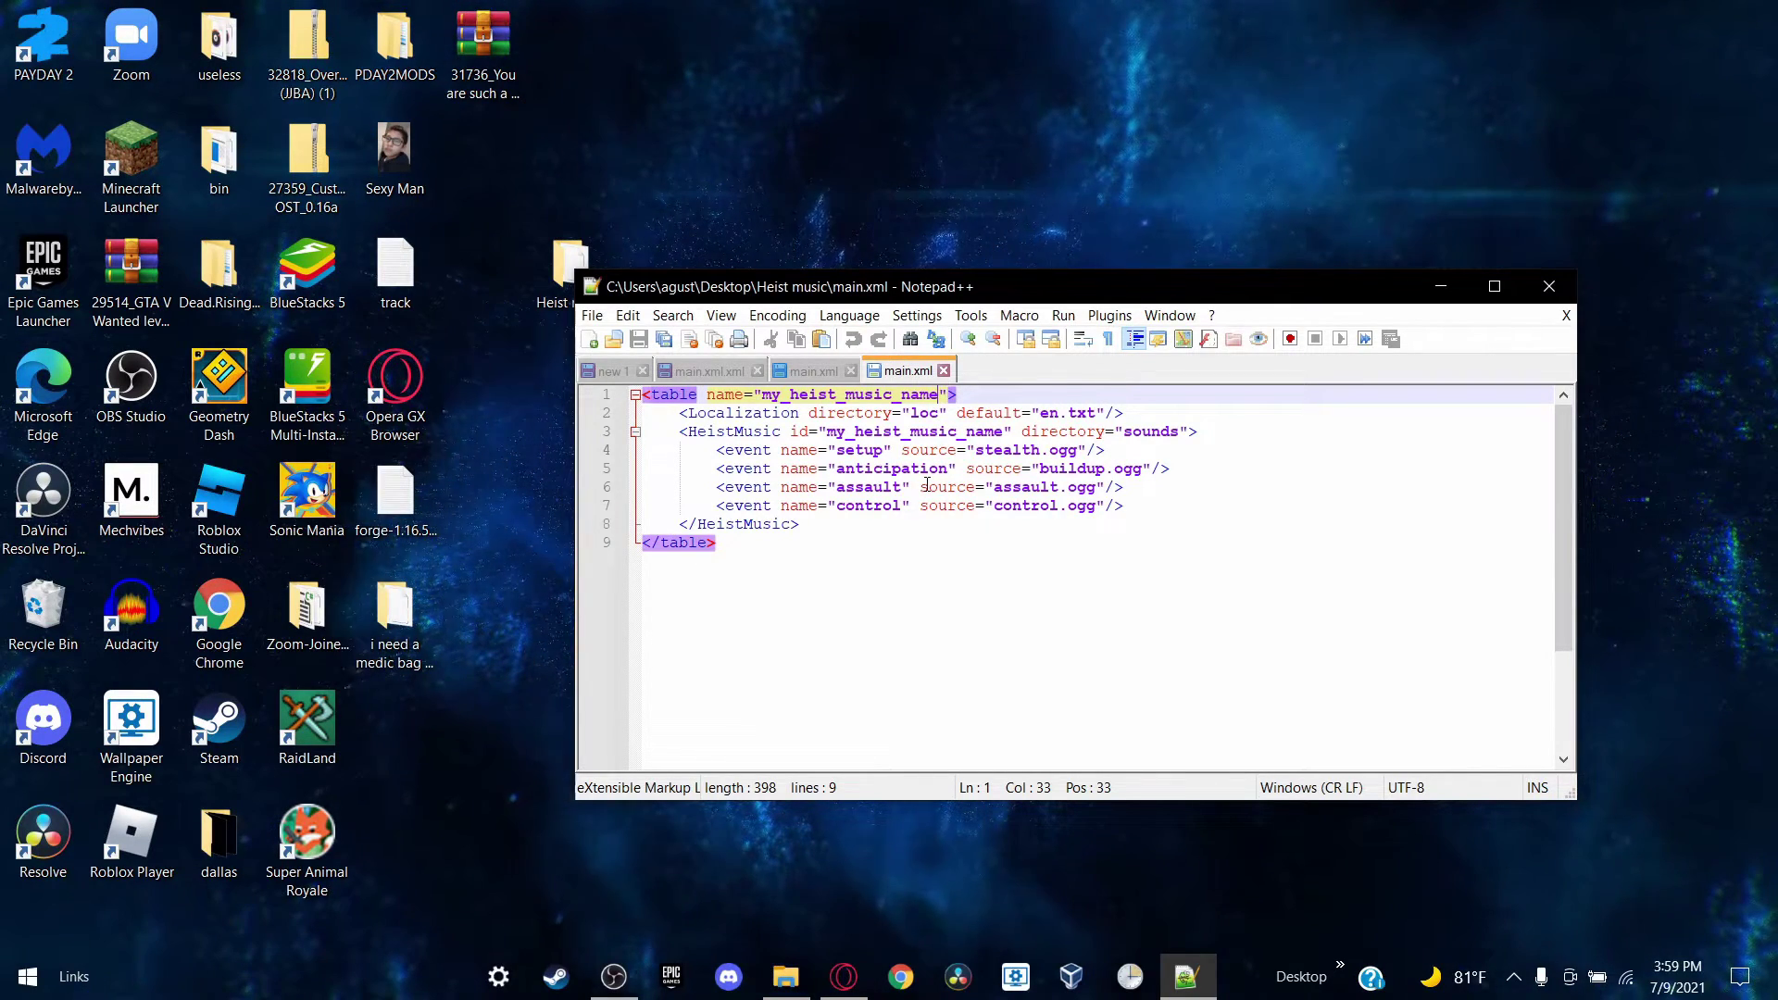
{"action": "key", "text": "BackSpace"}
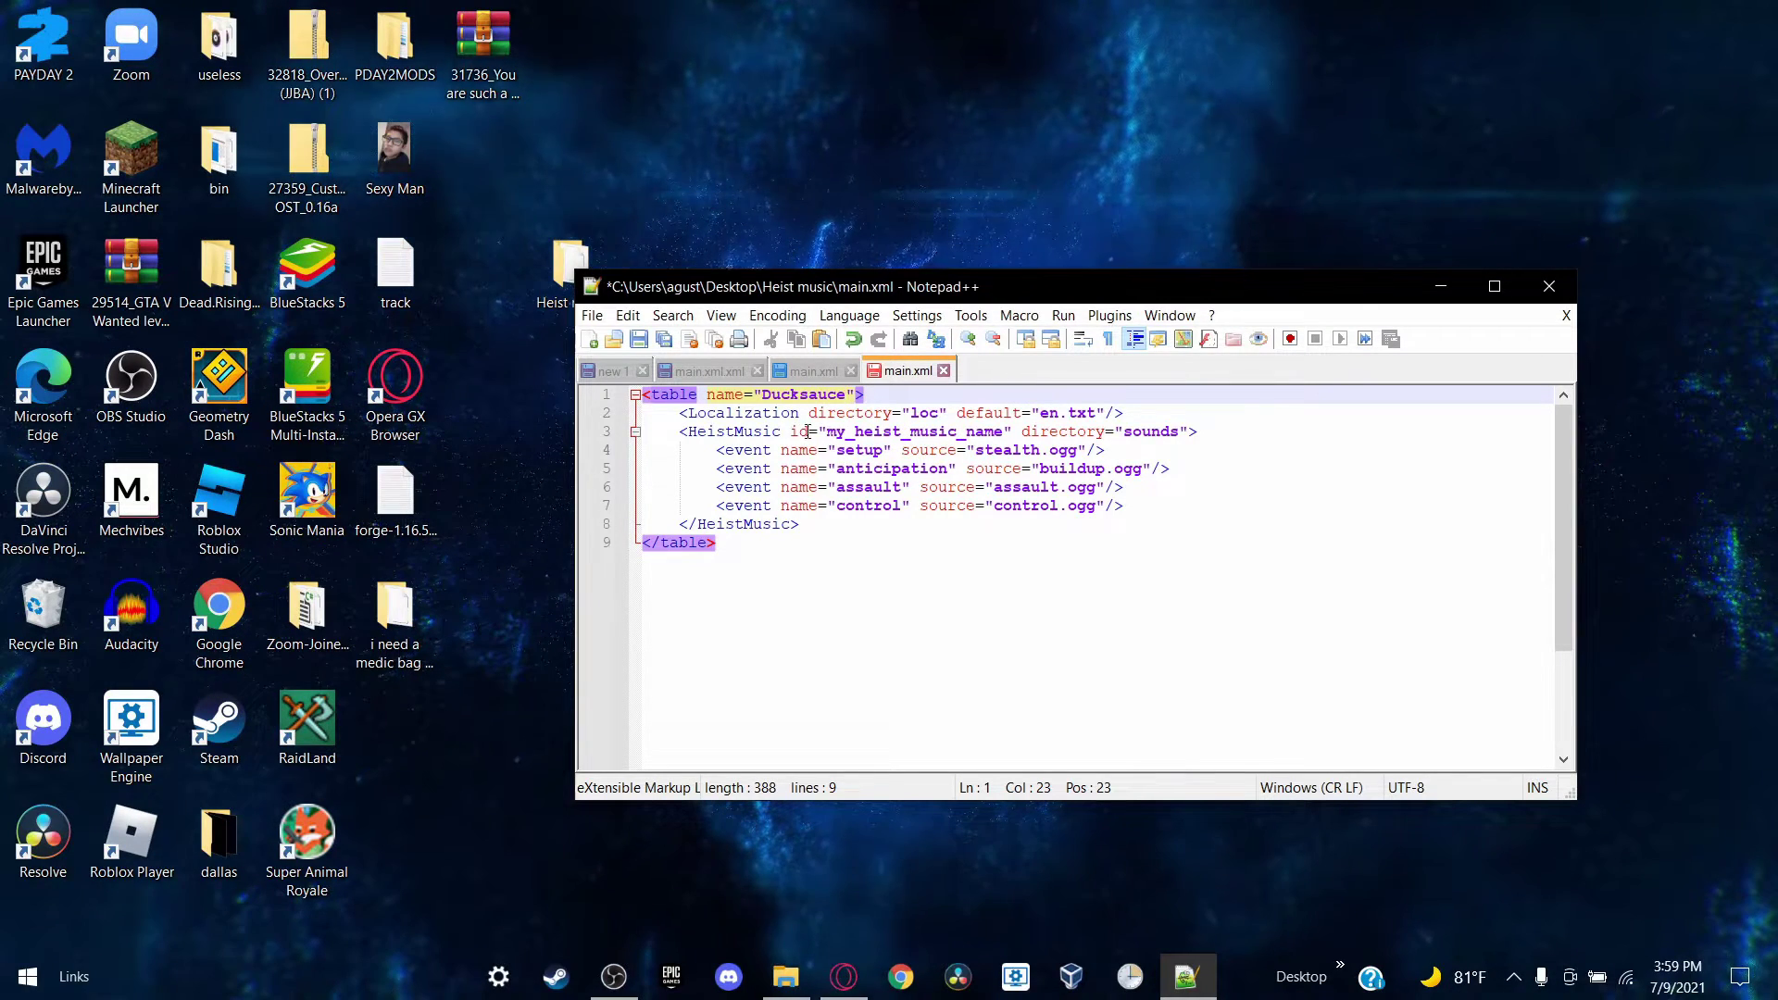
{"action": "left_click", "coordinate": [1006, 434]}
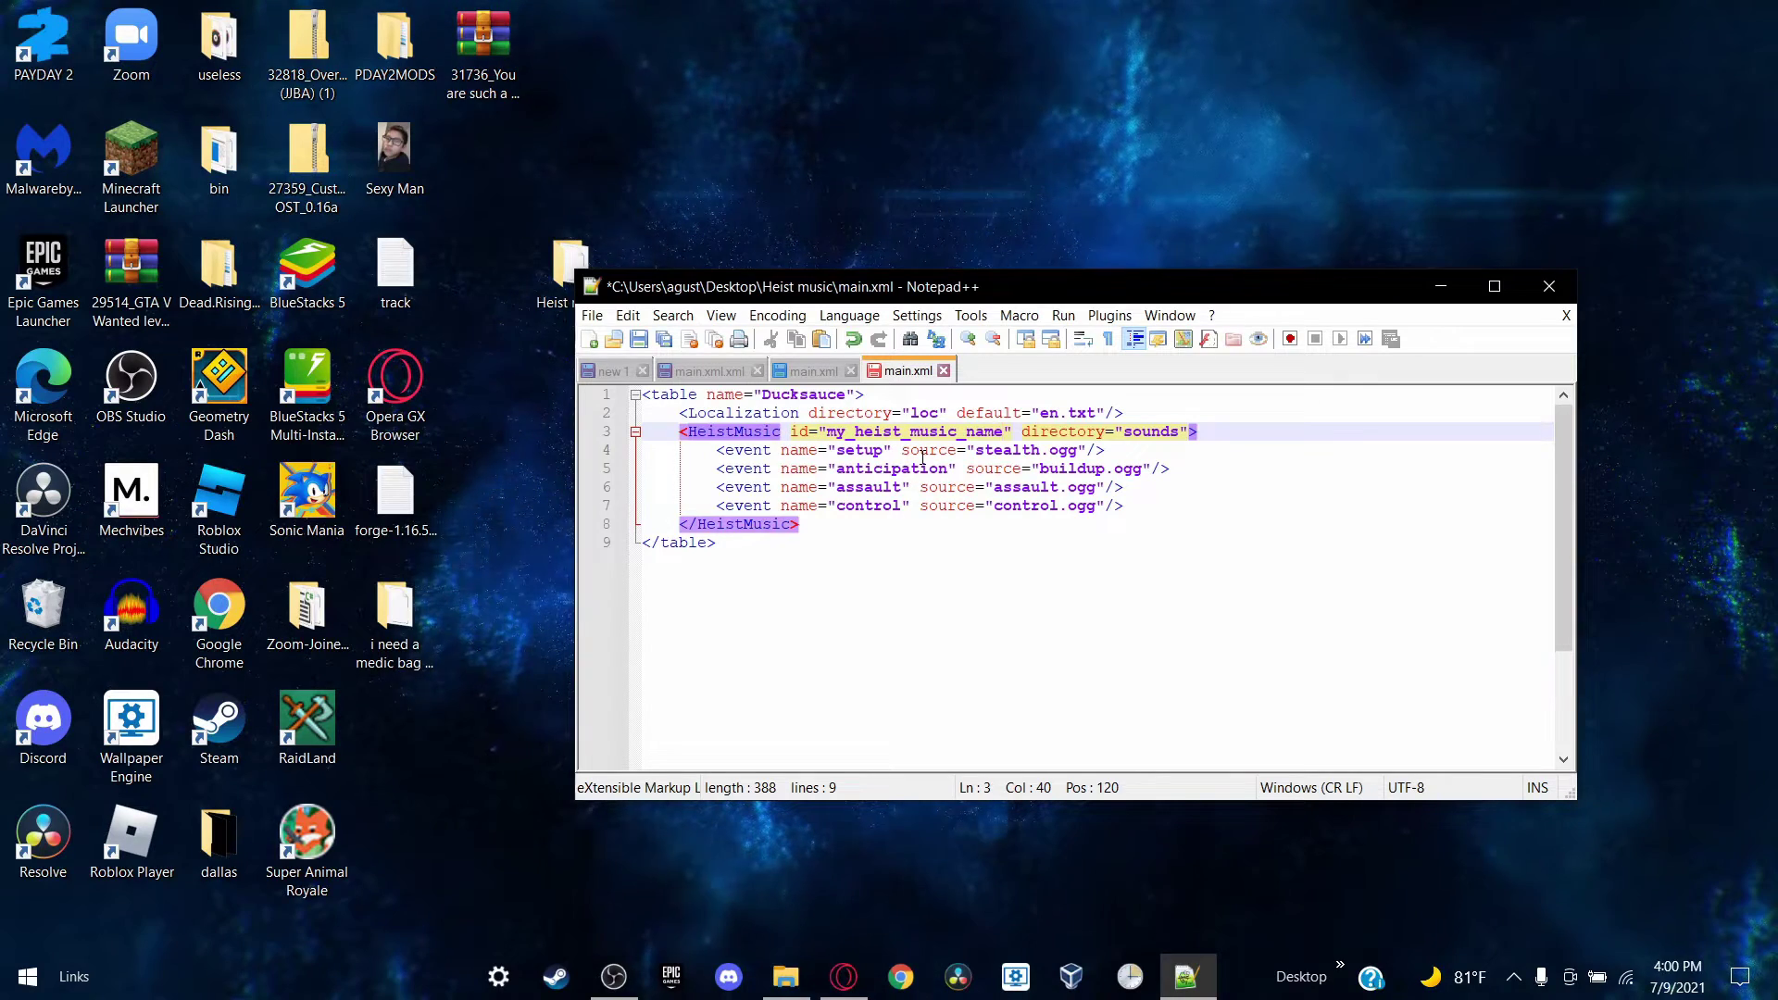
{"action": "key", "text": "BackSpace"}
{"action": "key", "text": "BackSpace"}
{"action": "key", "text": "BackSpace"}
{"action": "key", "text": "BackSpace"}
{"action": "key", "text": "BackSpace"}
{"action": "key", "text": "BackSpace"}
{"action": "key", "text": "BackSpace"}
{"action": "key", "text": "BackSpace"}
{"action": "key", "text": "BackSpace"}
{"action": "key", "text": "BackSpace"}
{"action": "key", "text": "BackSpace"}
{"action": "key", "text": "BackSpace"}
{"action": "key", "text": "BackSpace"}
{"action": "key", "text": "BackSpace"}
{"action": "key", "text": "BackSpace"}
{"action": "key", "text": "BackSpace"}
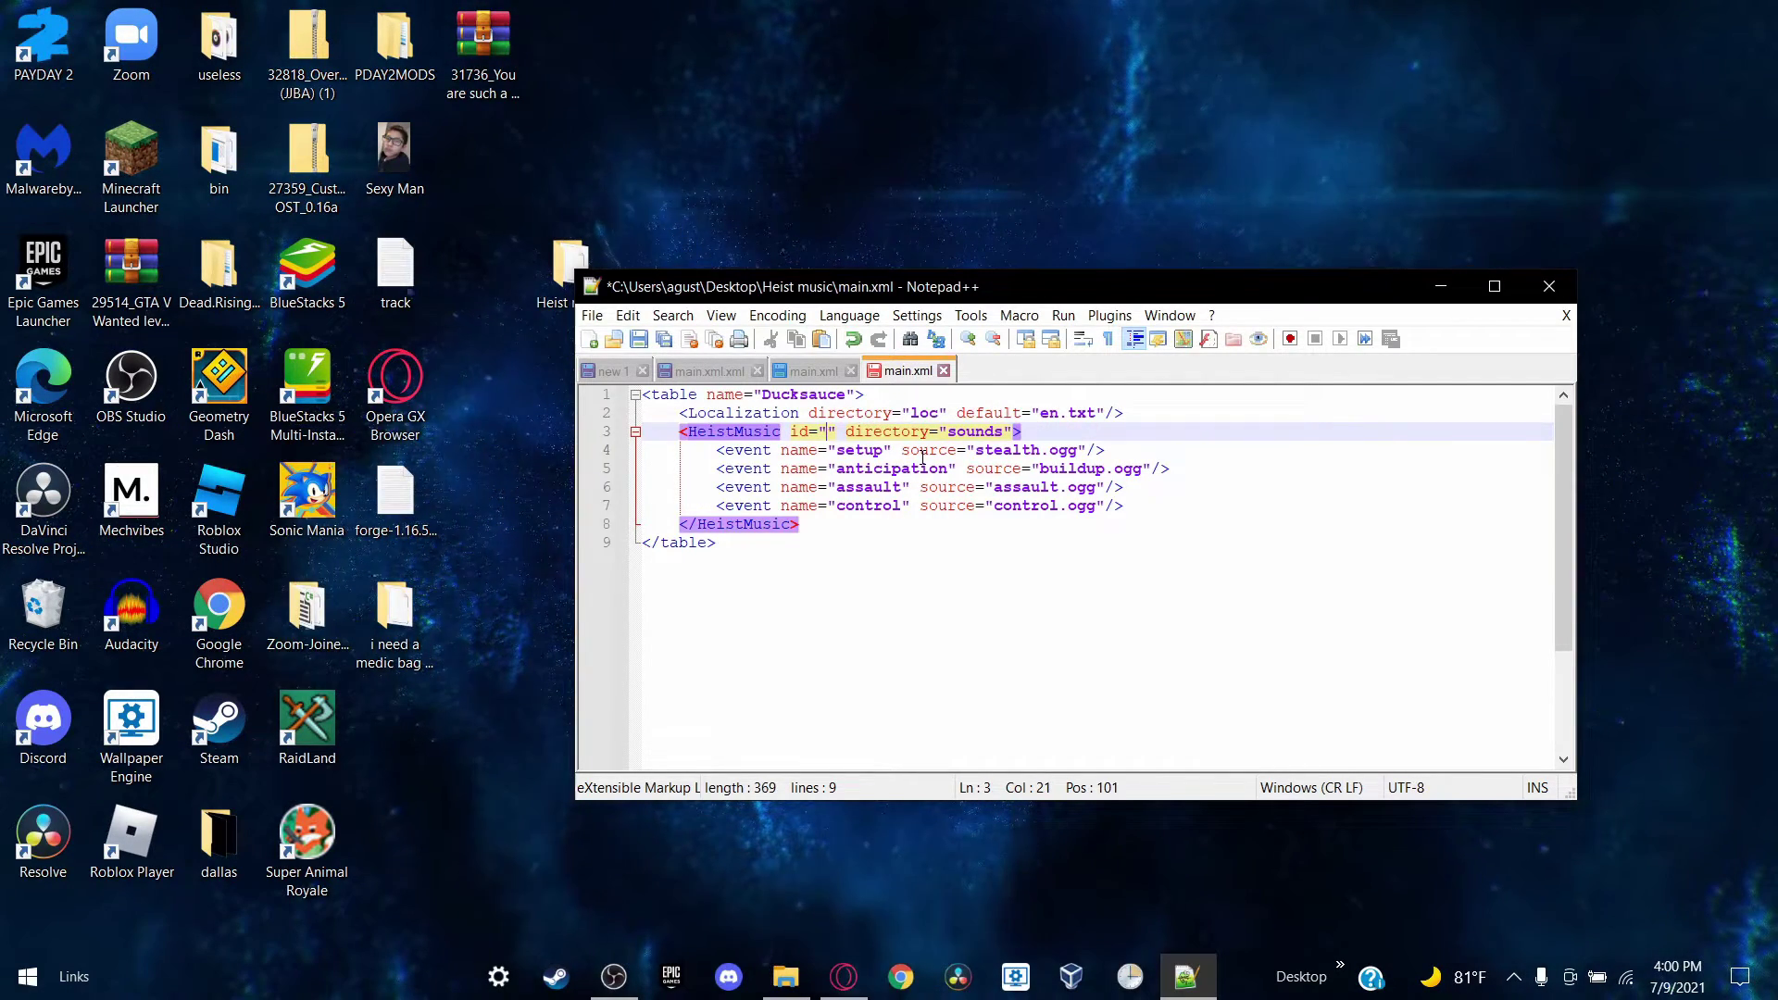
{"action": "type", "text": "DuckSauce"}
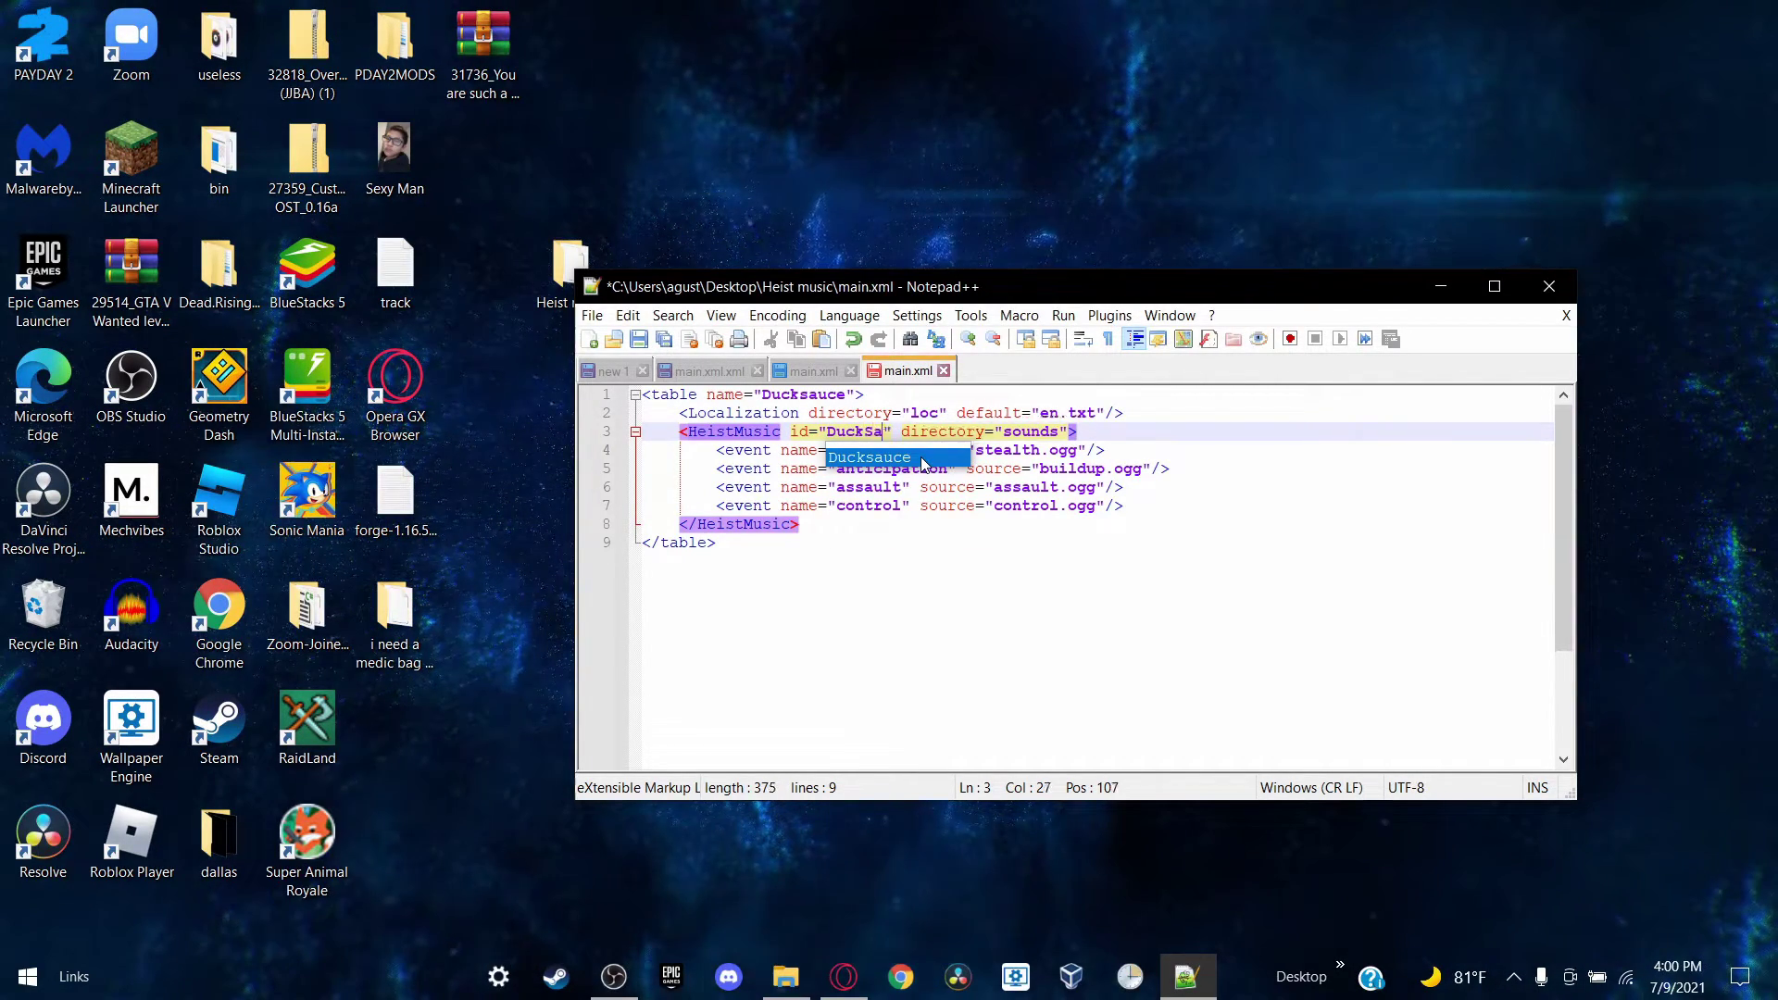
{"action": "left_click", "coordinate": [805, 397]}
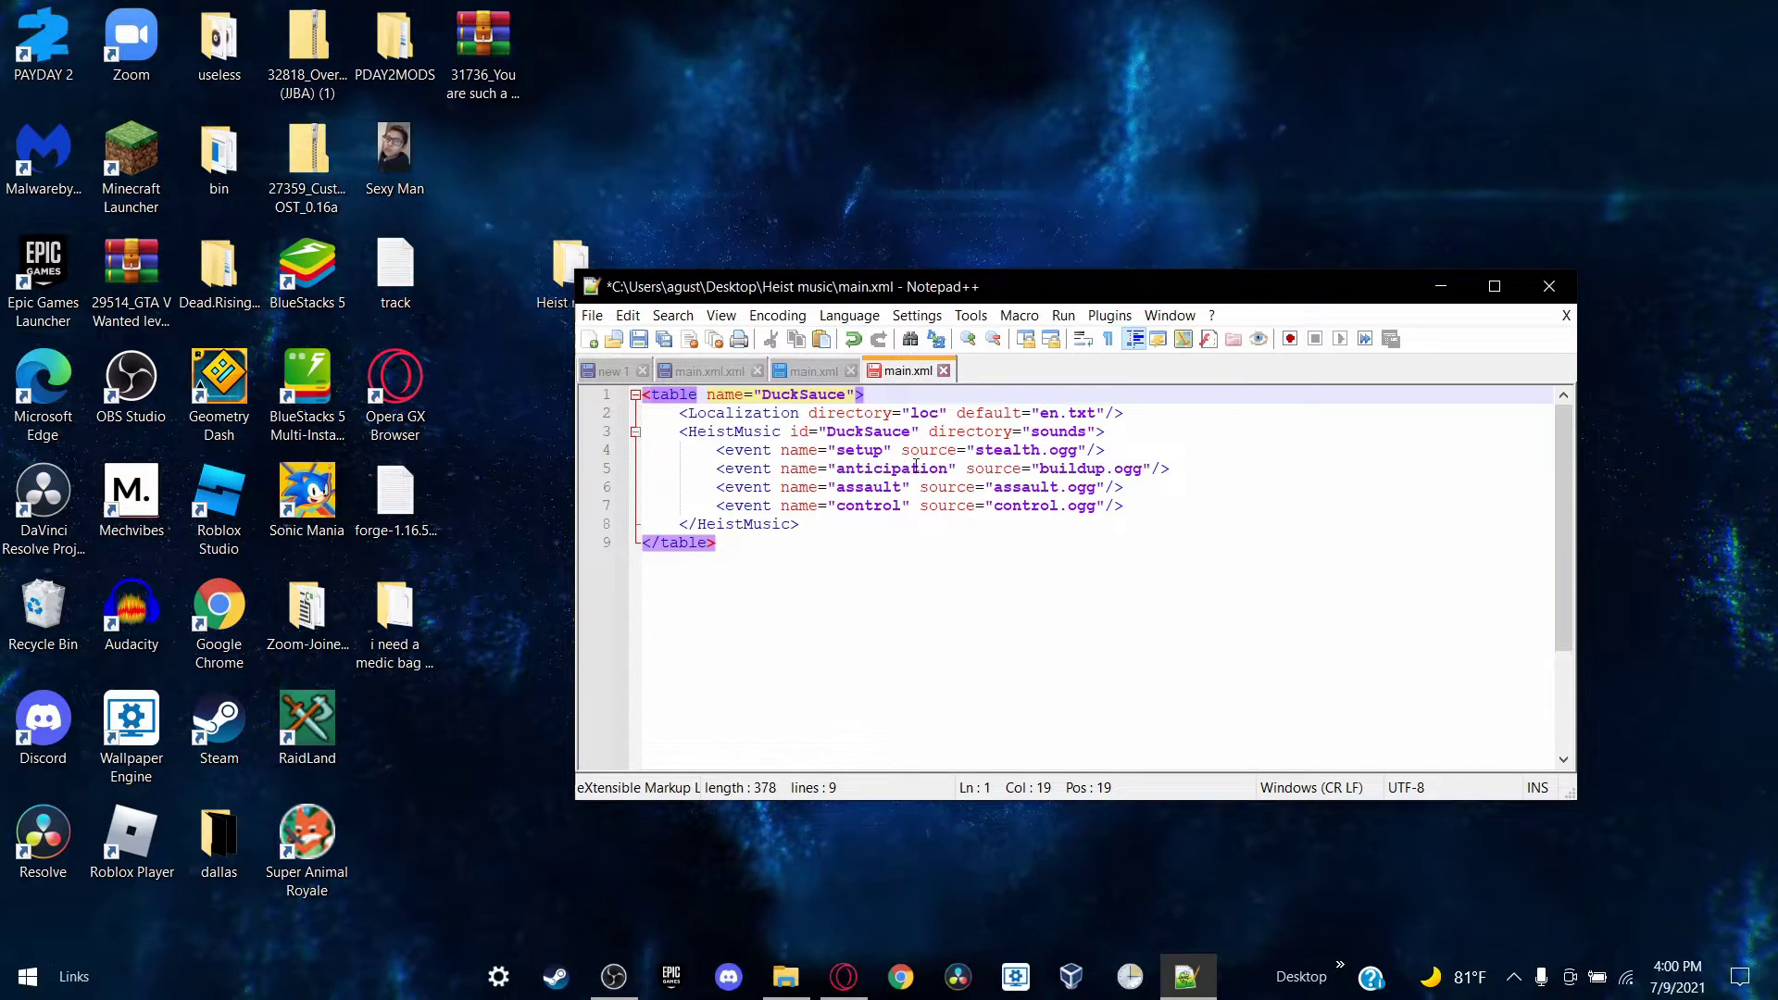
Step: Save main.xml and close Notepad++
{"action": "left_click", "coordinate": [595, 317]}
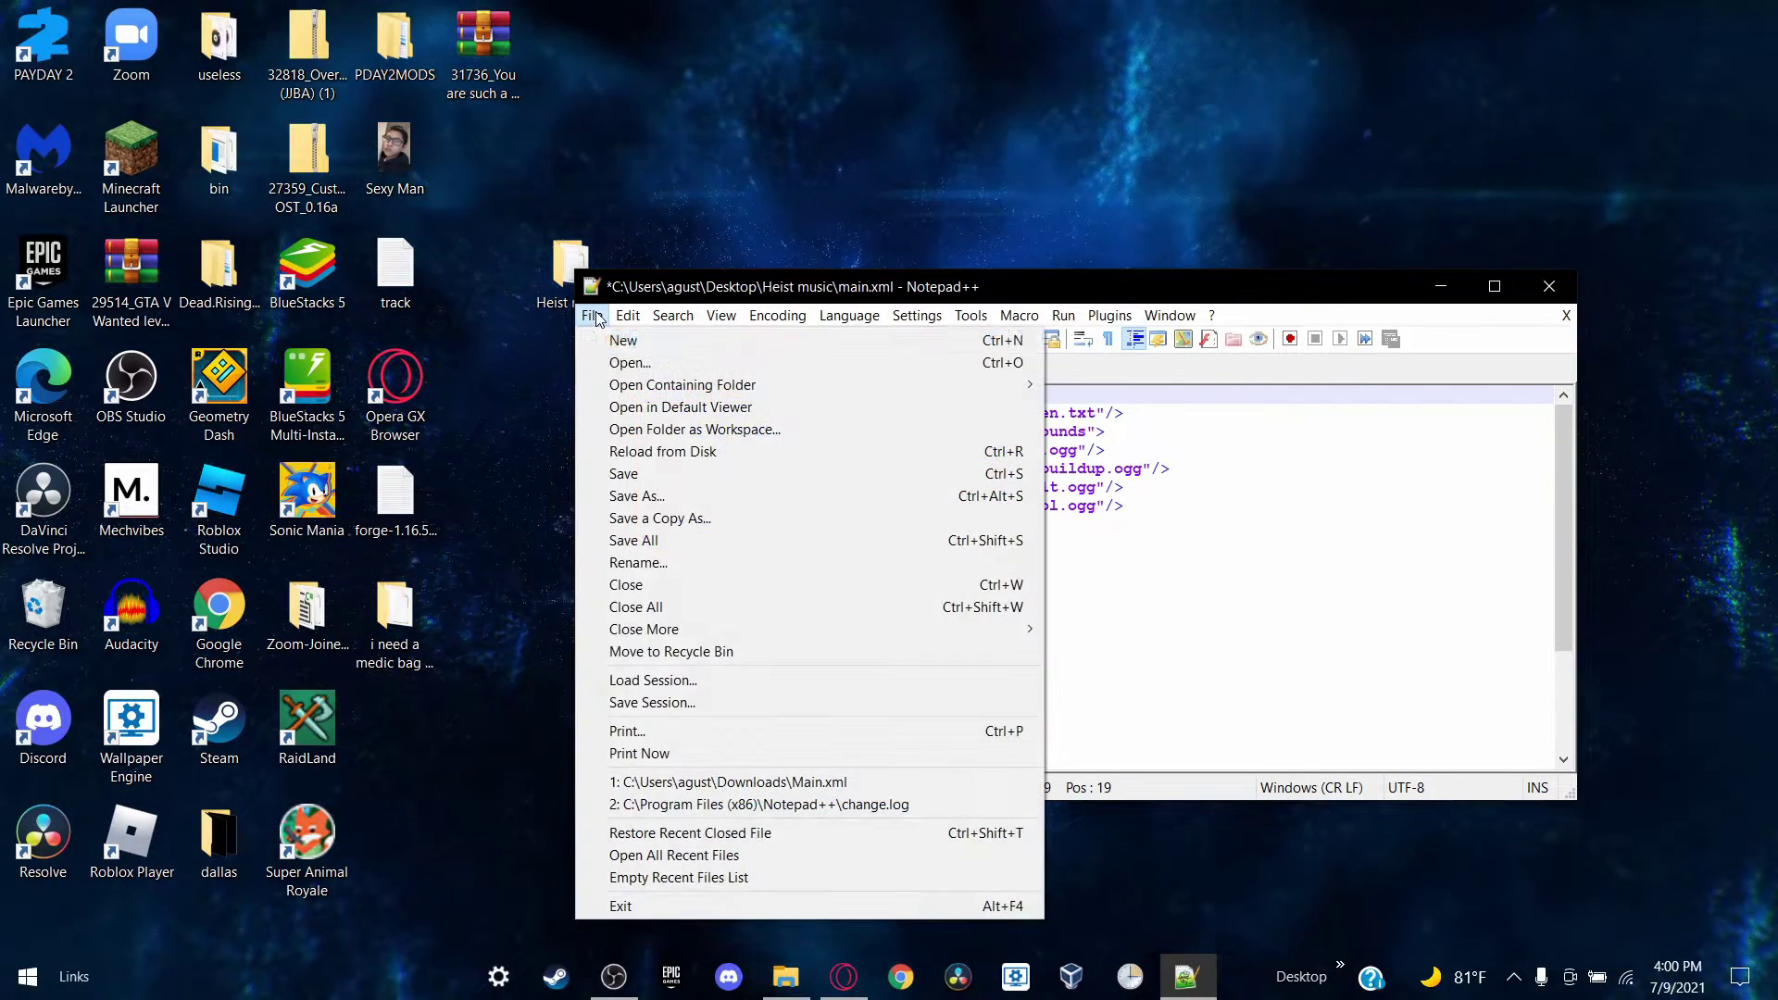
{"action": "left_click", "coordinate": [647, 475]}
{"action": "left_click", "coordinate": [1548, 286]}
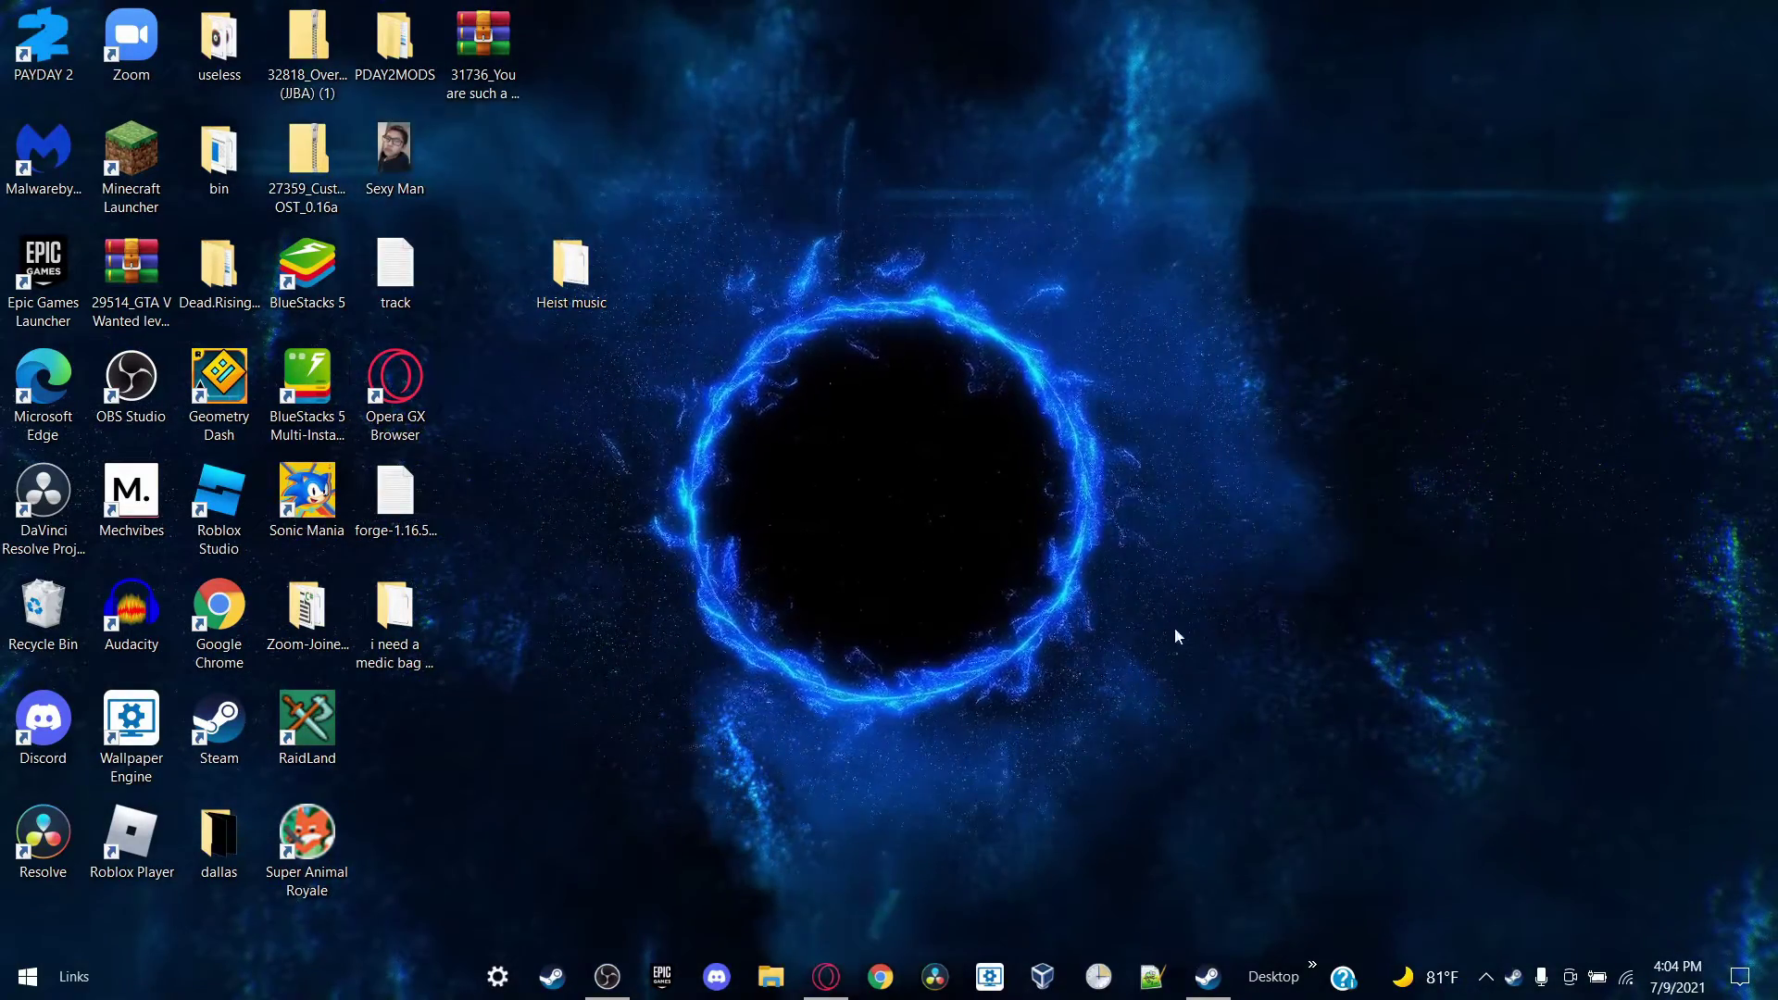
Step: Browse PAYDAY 2's local files from the Steam library via Manage > Browse local files
{"action": "left_click", "coordinate": [1221, 956]}
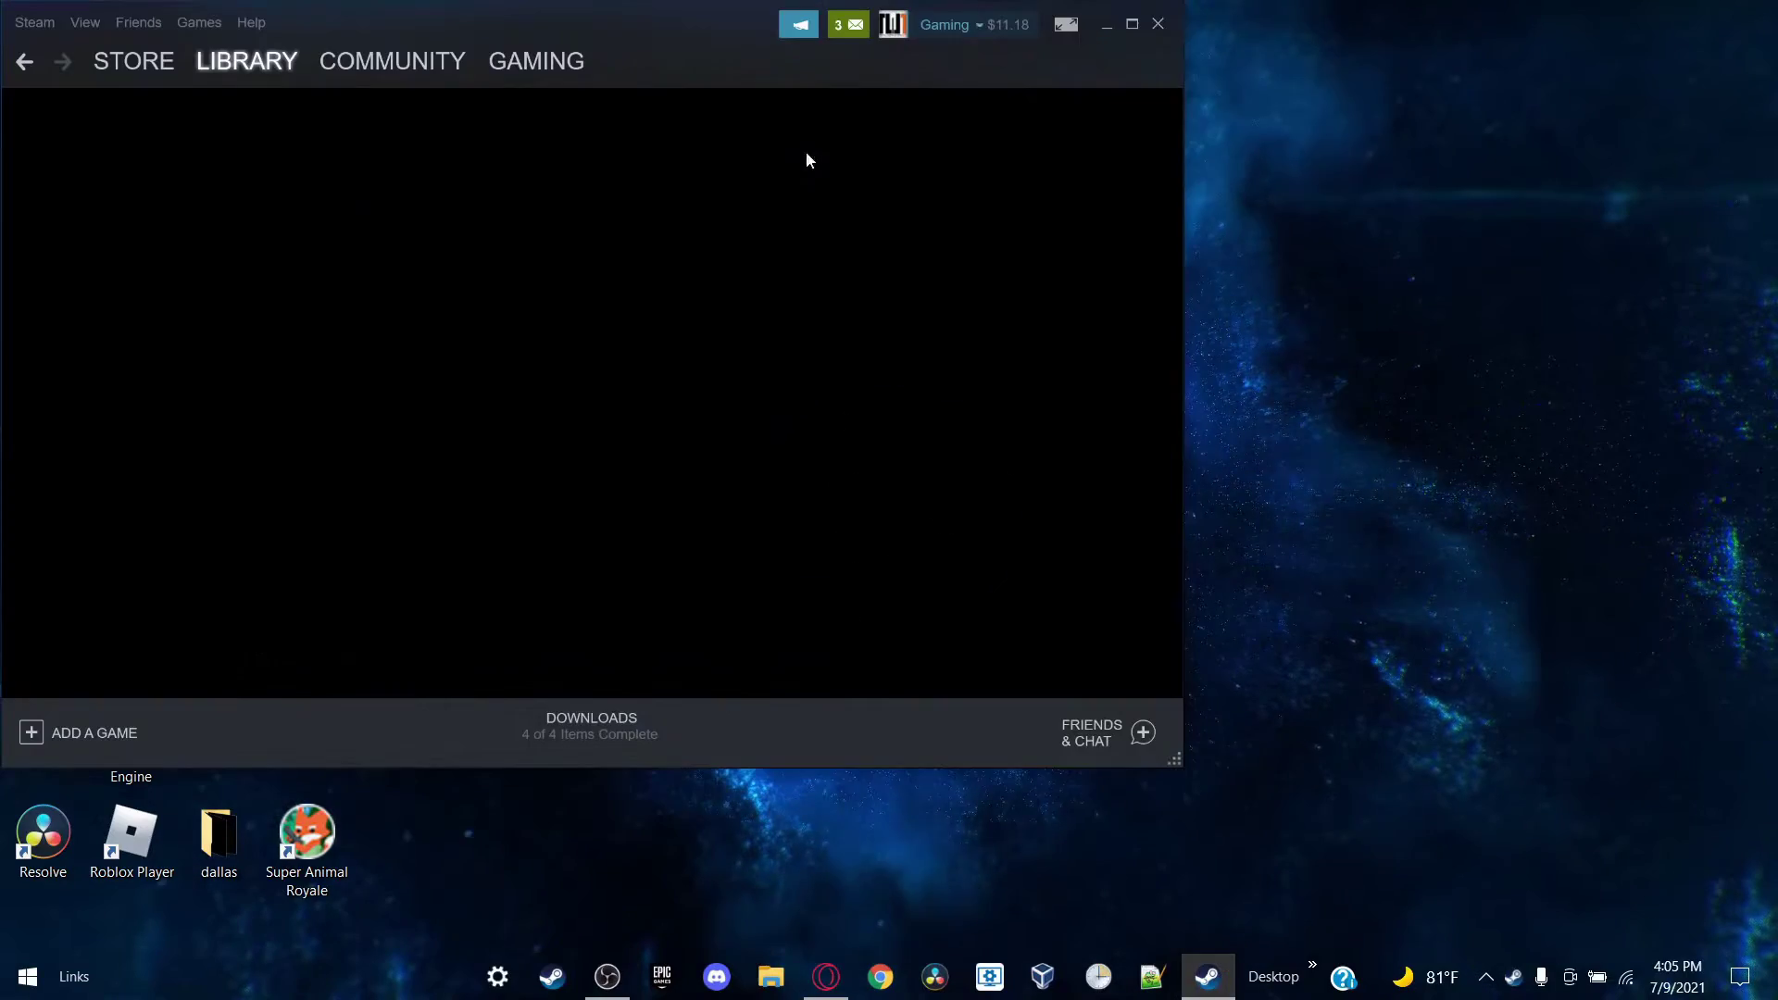
{"action": "left_click_drag", "start_coordinate": [719, 21], "coordinate": [1103, 54]}
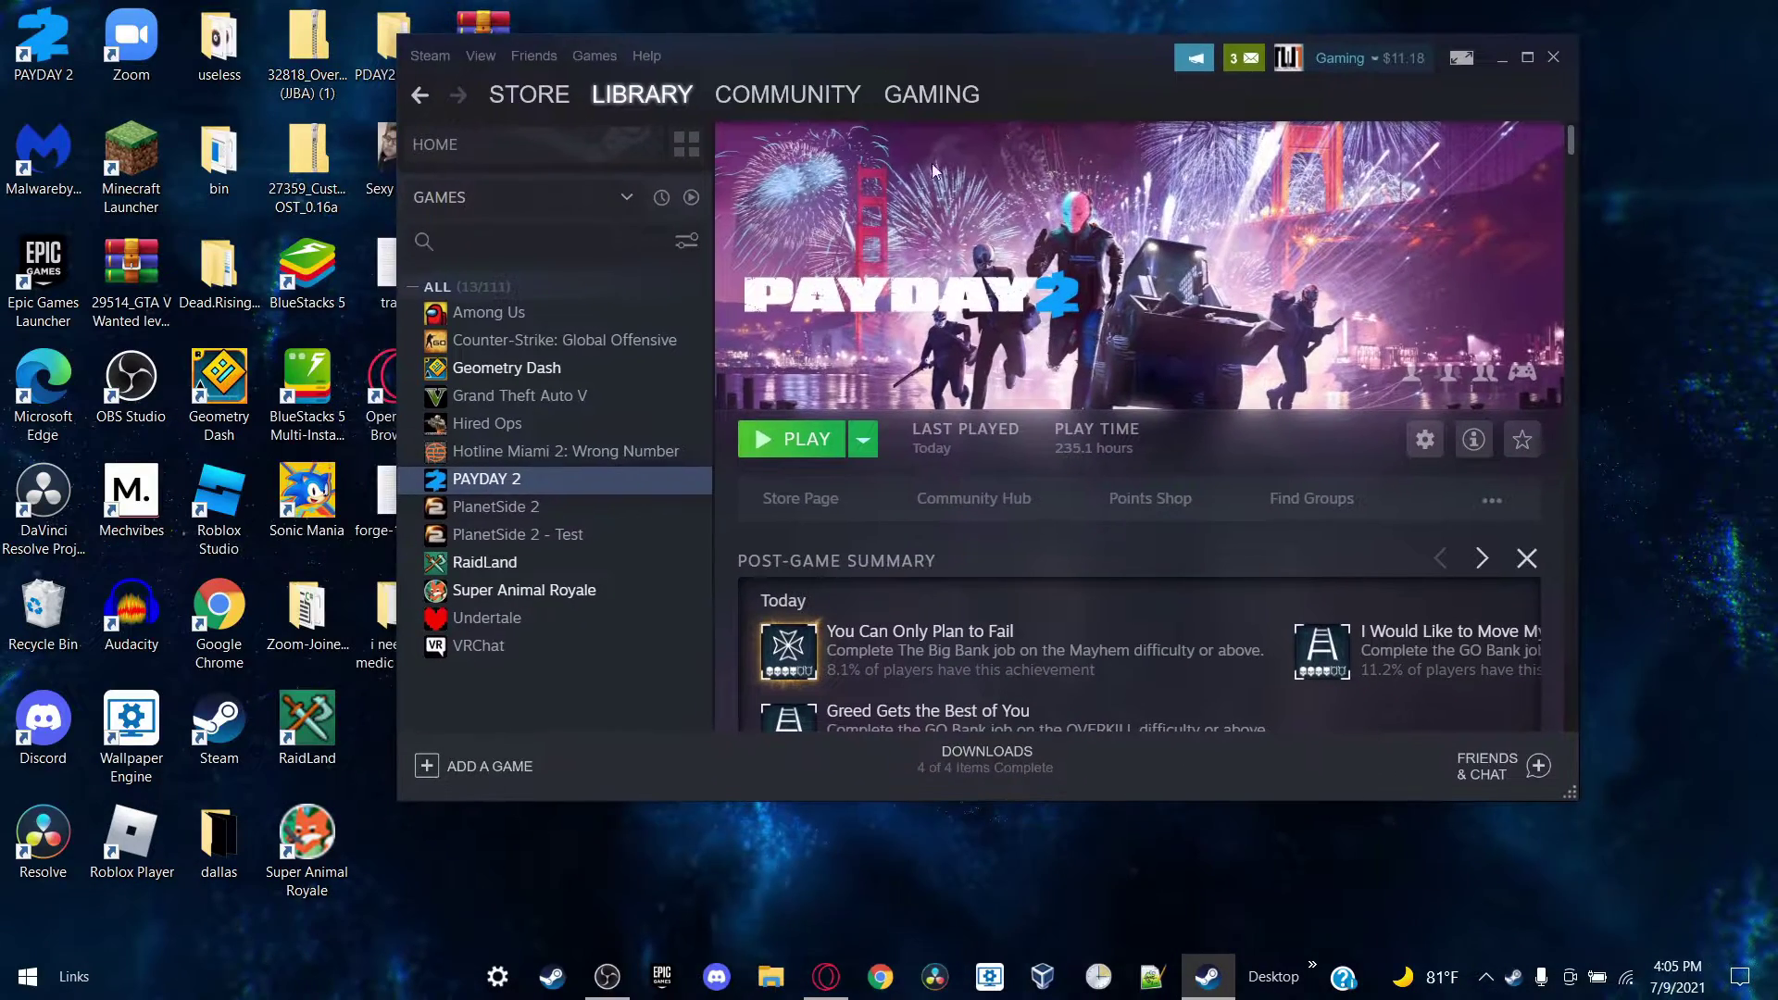
{"action": "left_click", "coordinate": [467, 482]}
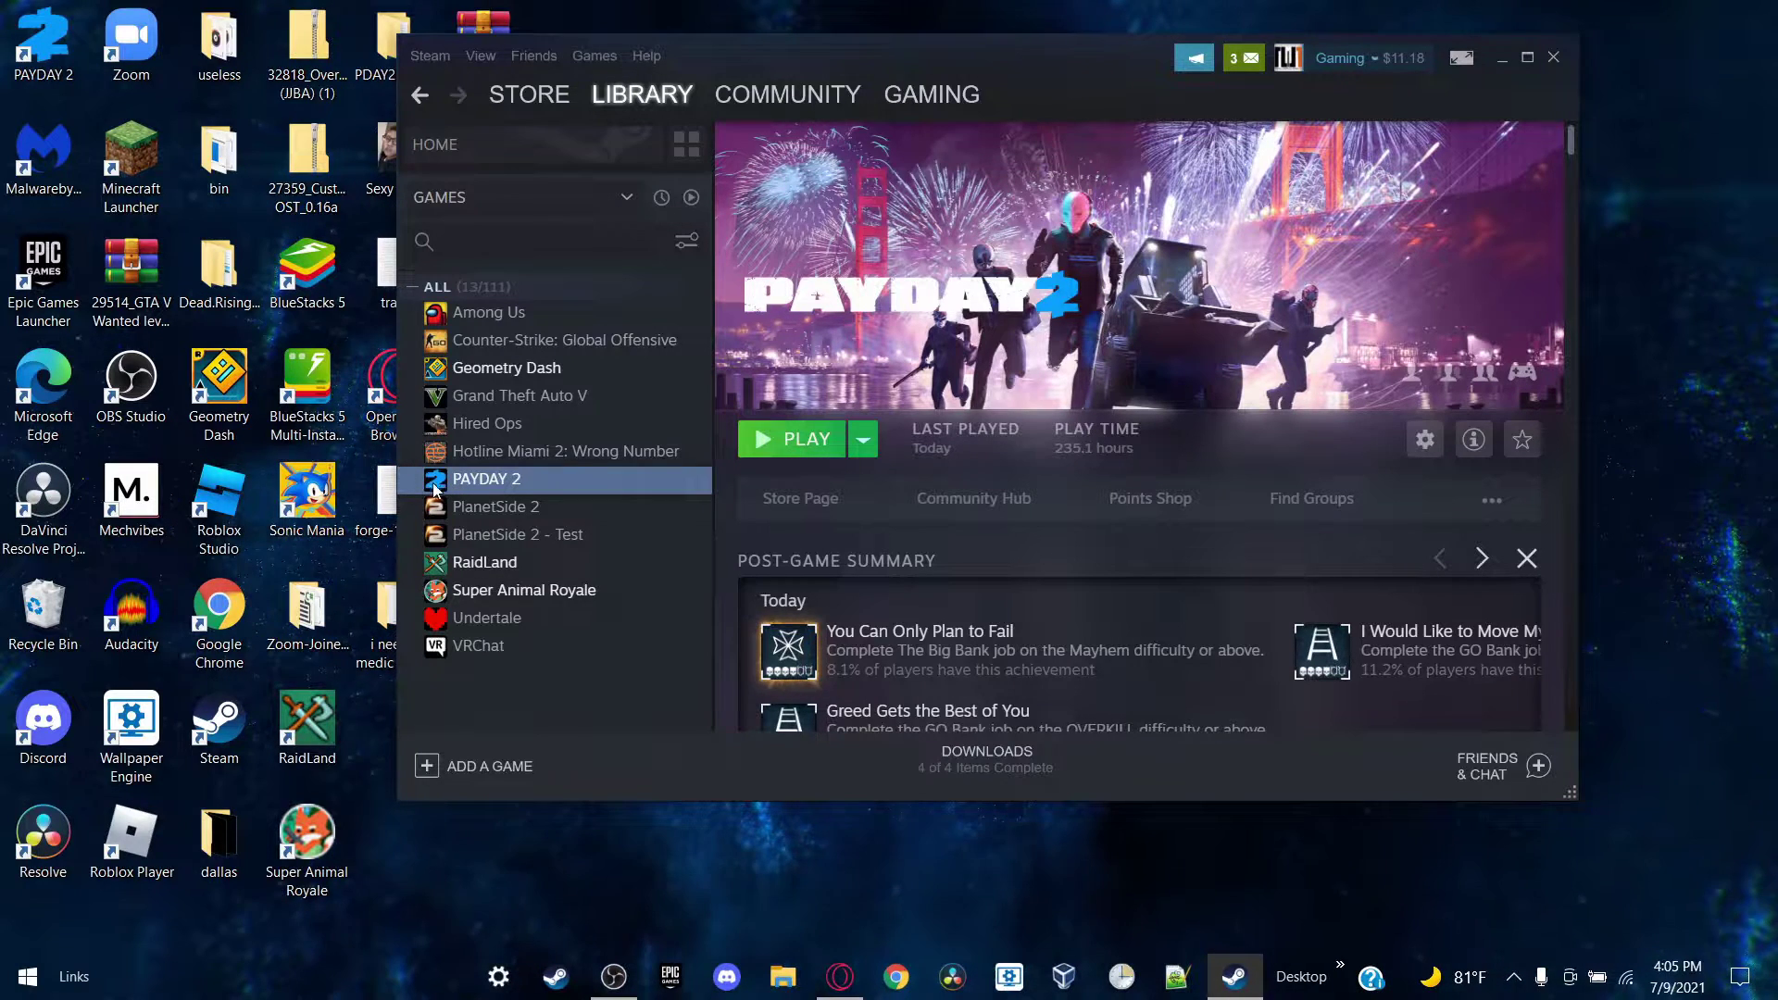
{"action": "right_click", "coordinate": [433, 482]}
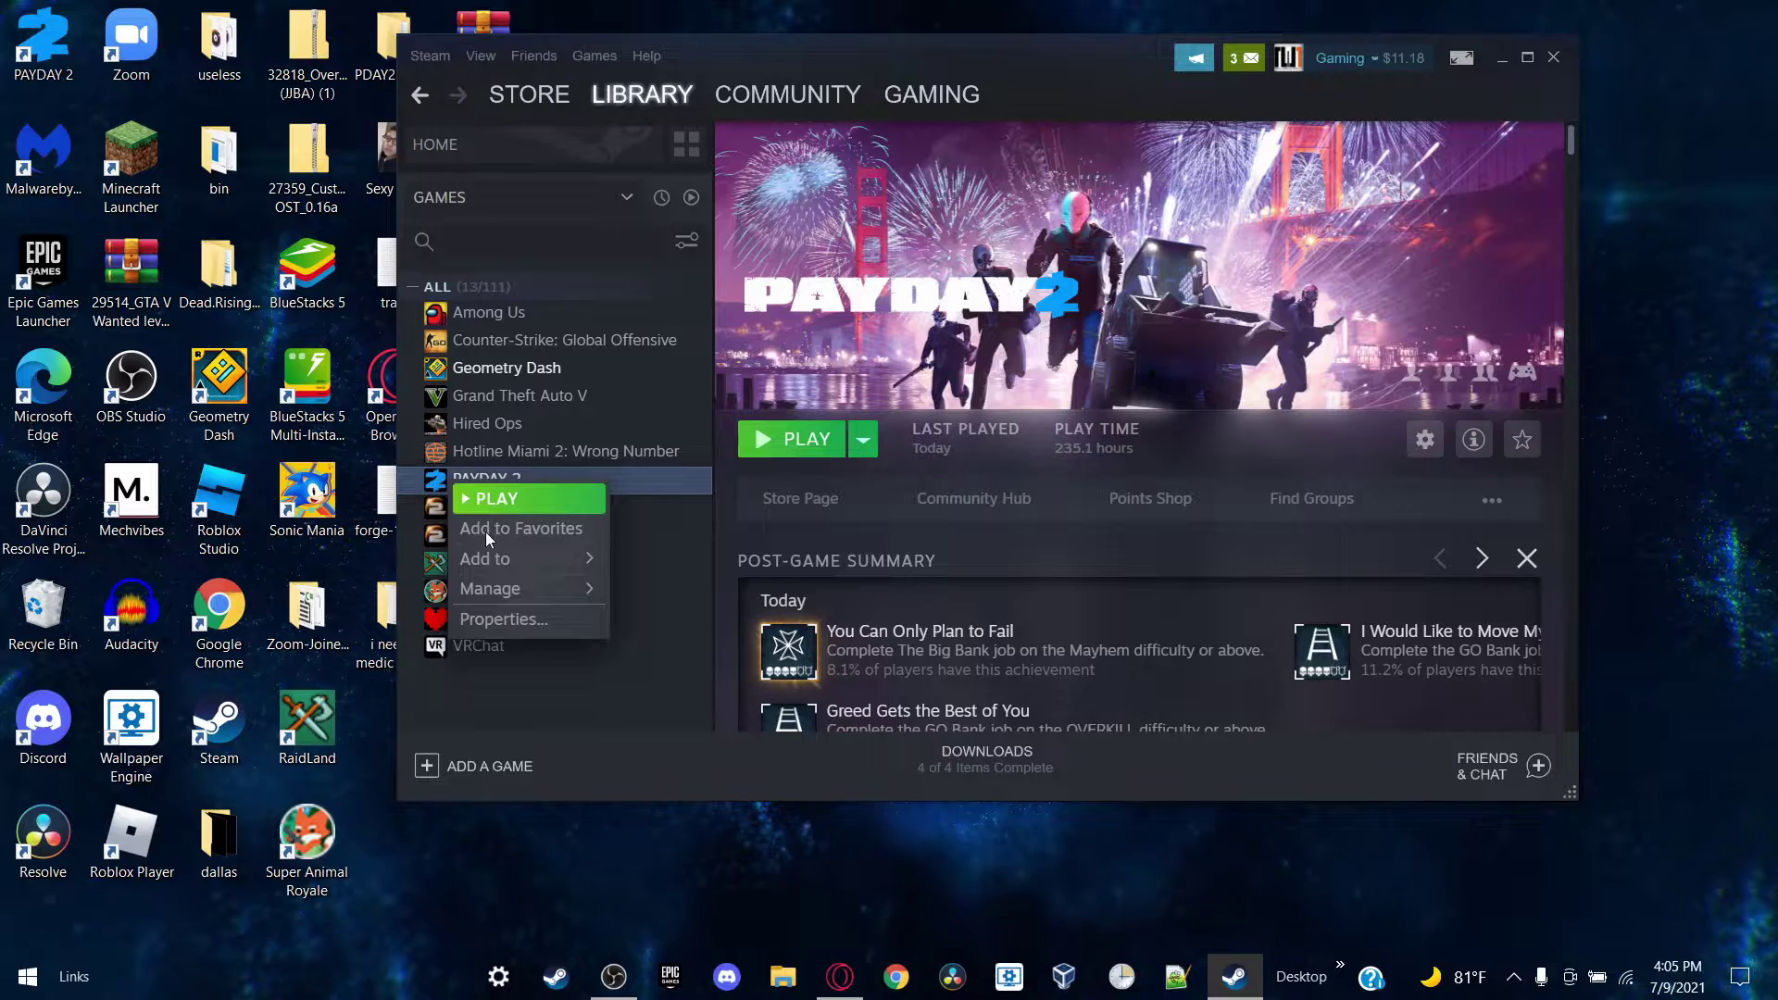
{"action": "mouse_move", "coordinate": [518, 600]}
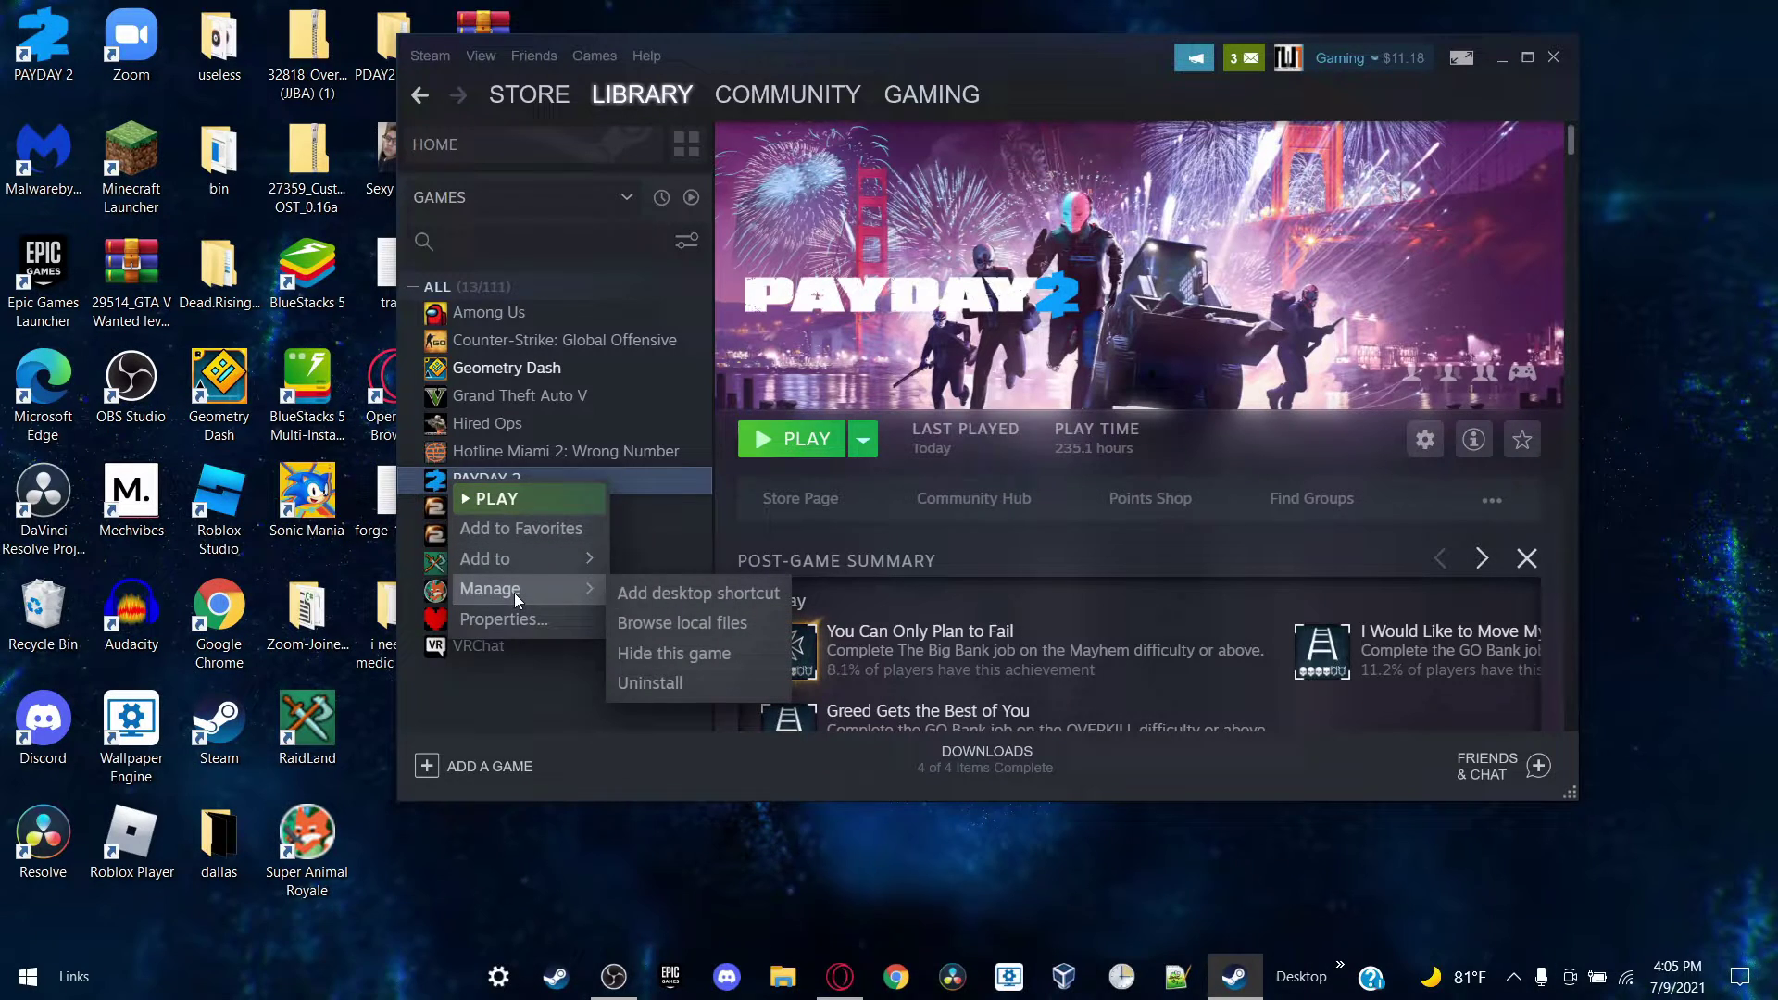
{"action": "left_click", "coordinate": [635, 621]}
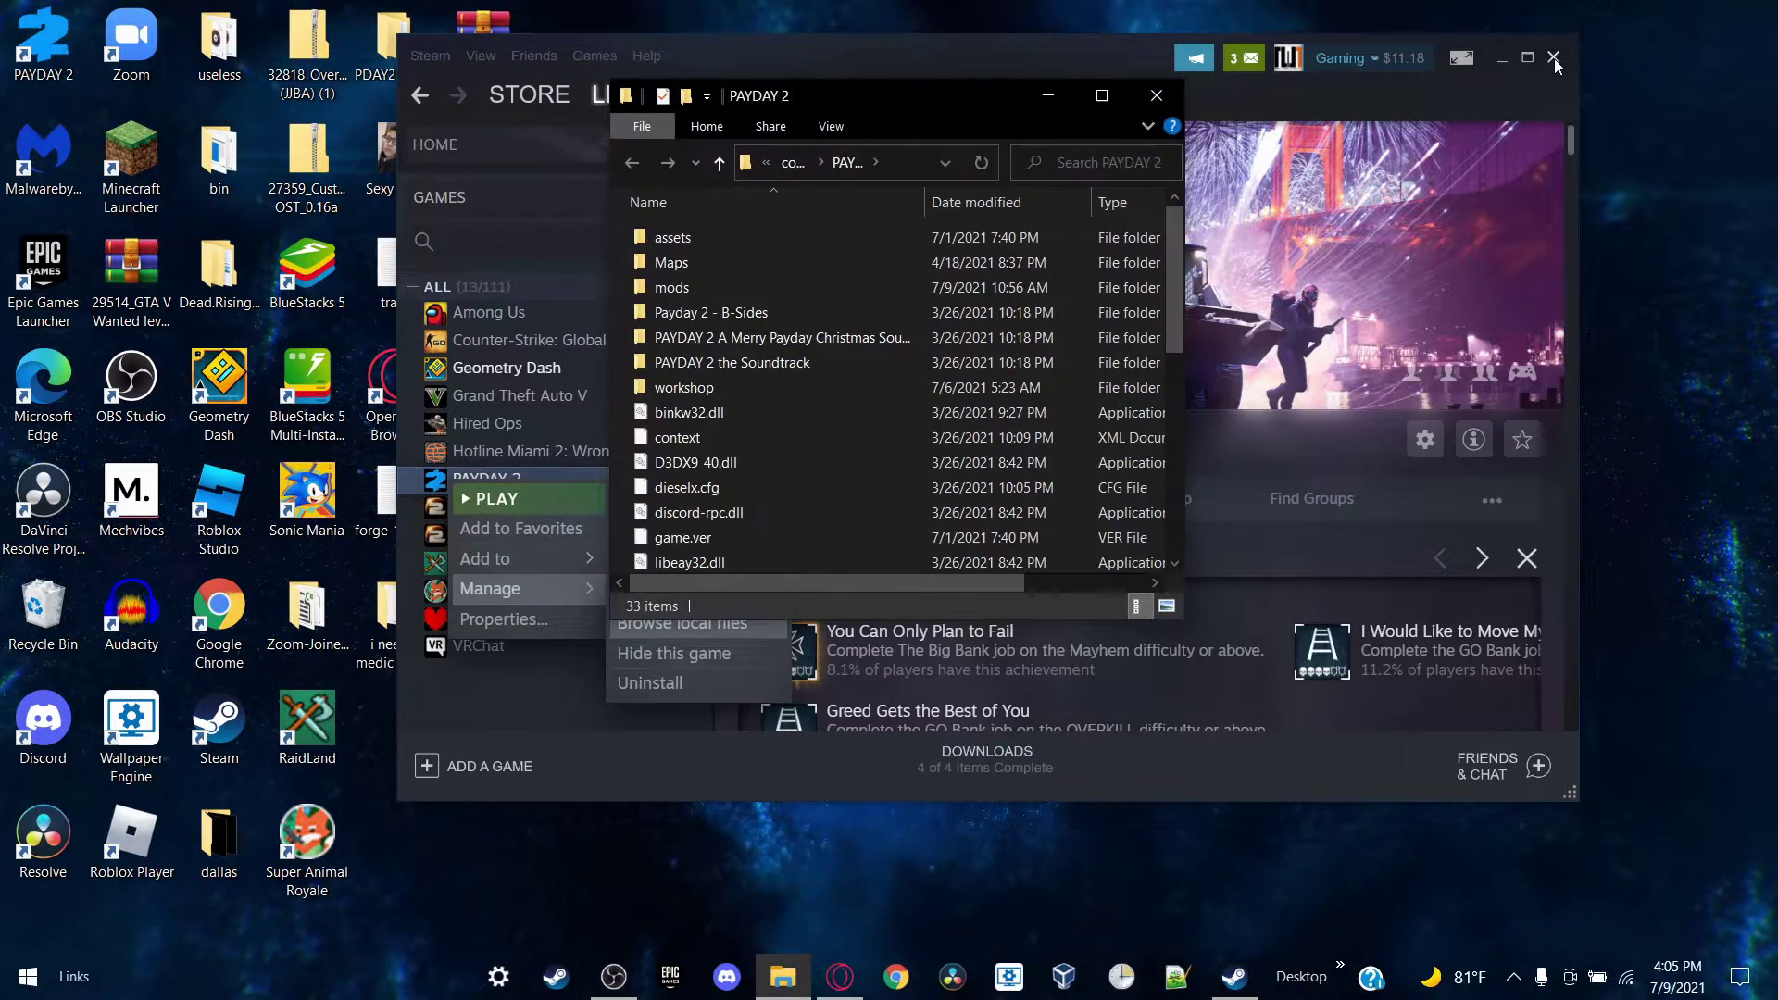
Step: Close Steam and open PAYDAY 2's assets > mod_overrides folder
{"action": "left_click", "coordinate": [1554, 58]}
{"action": "left_click_drag", "start_coordinate": [882, 93], "coordinate": [1092, 125]}
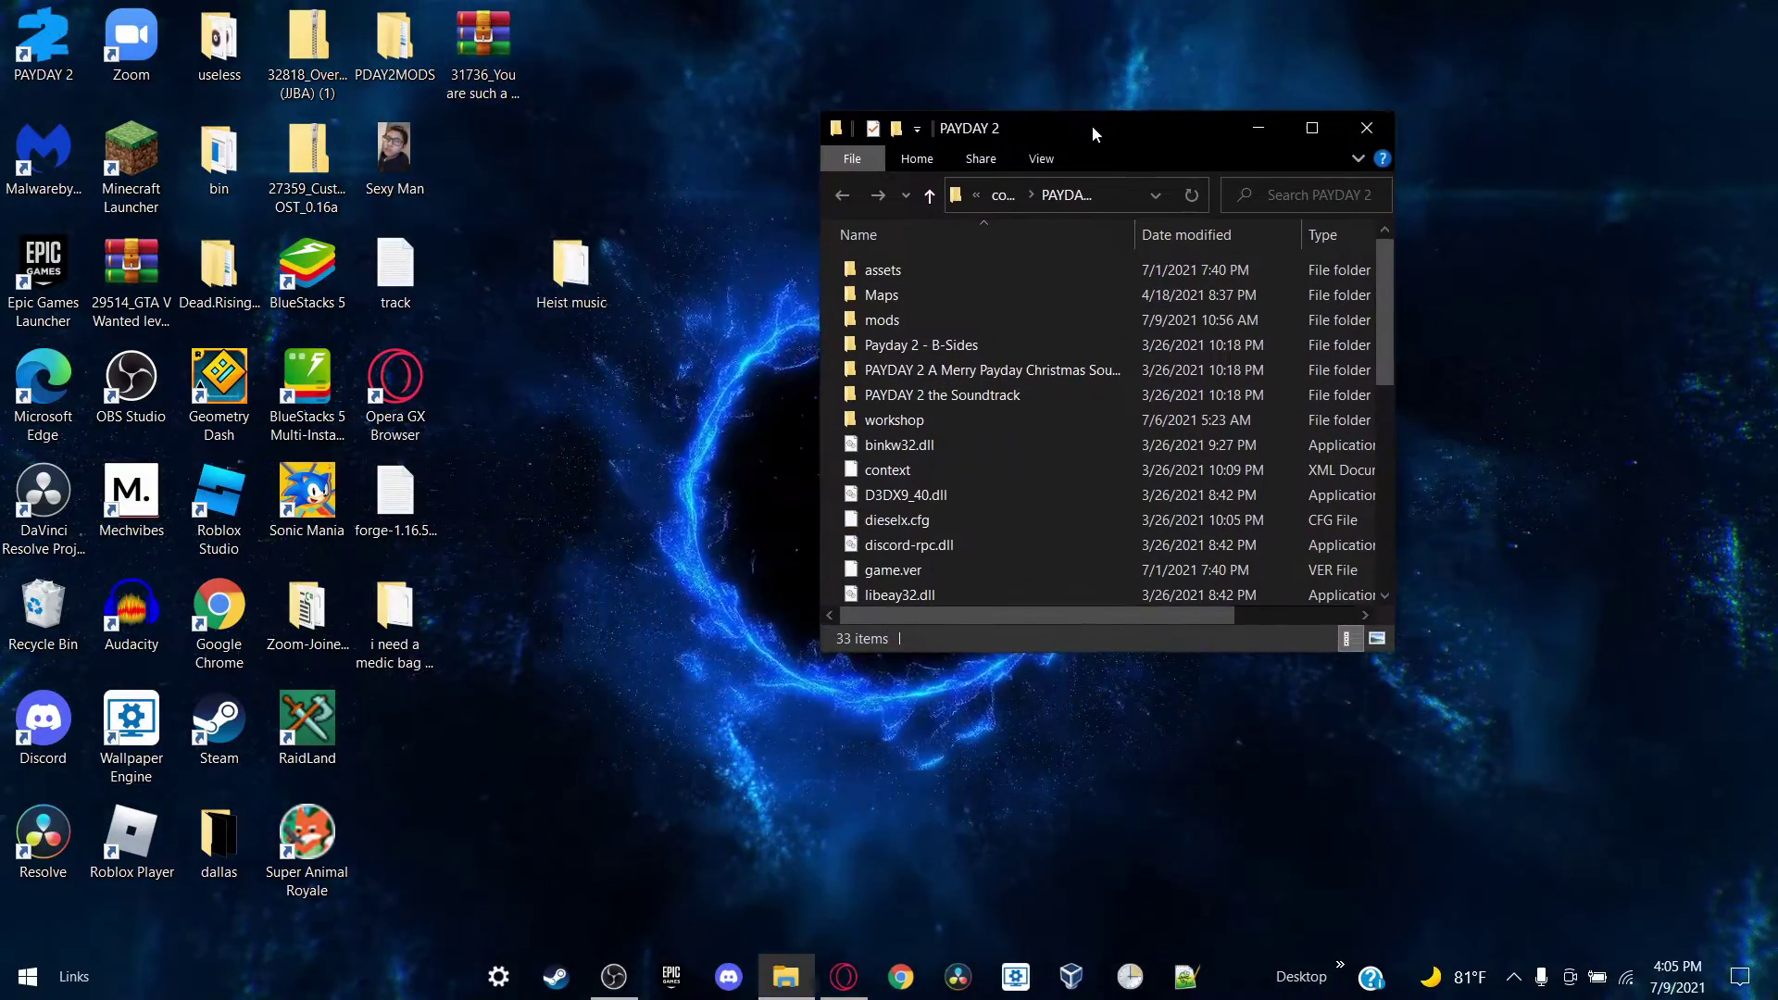
{"action": "double_click", "coordinate": [915, 268]}
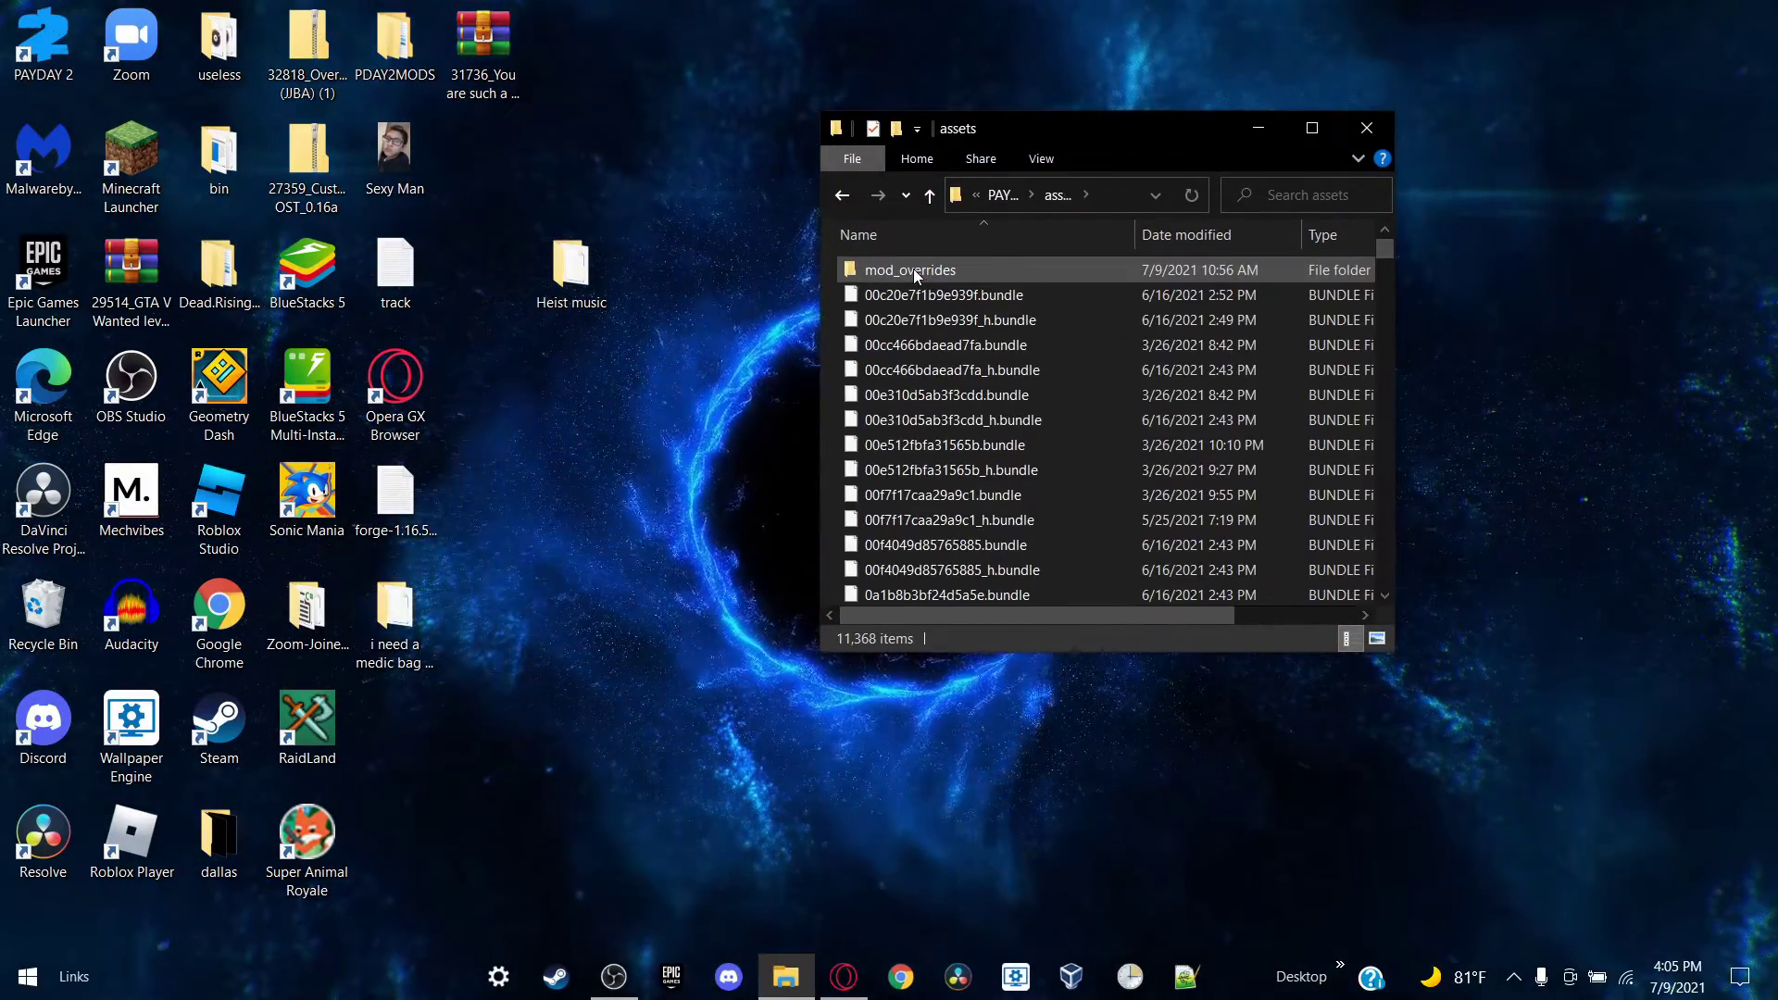
{"action": "double_click", "coordinate": [913, 269]}
Step: Move the Heist music folder into mod_overrides, replacing existing files, and close Explorer
{"action": "left_click", "coordinate": [591, 280]}
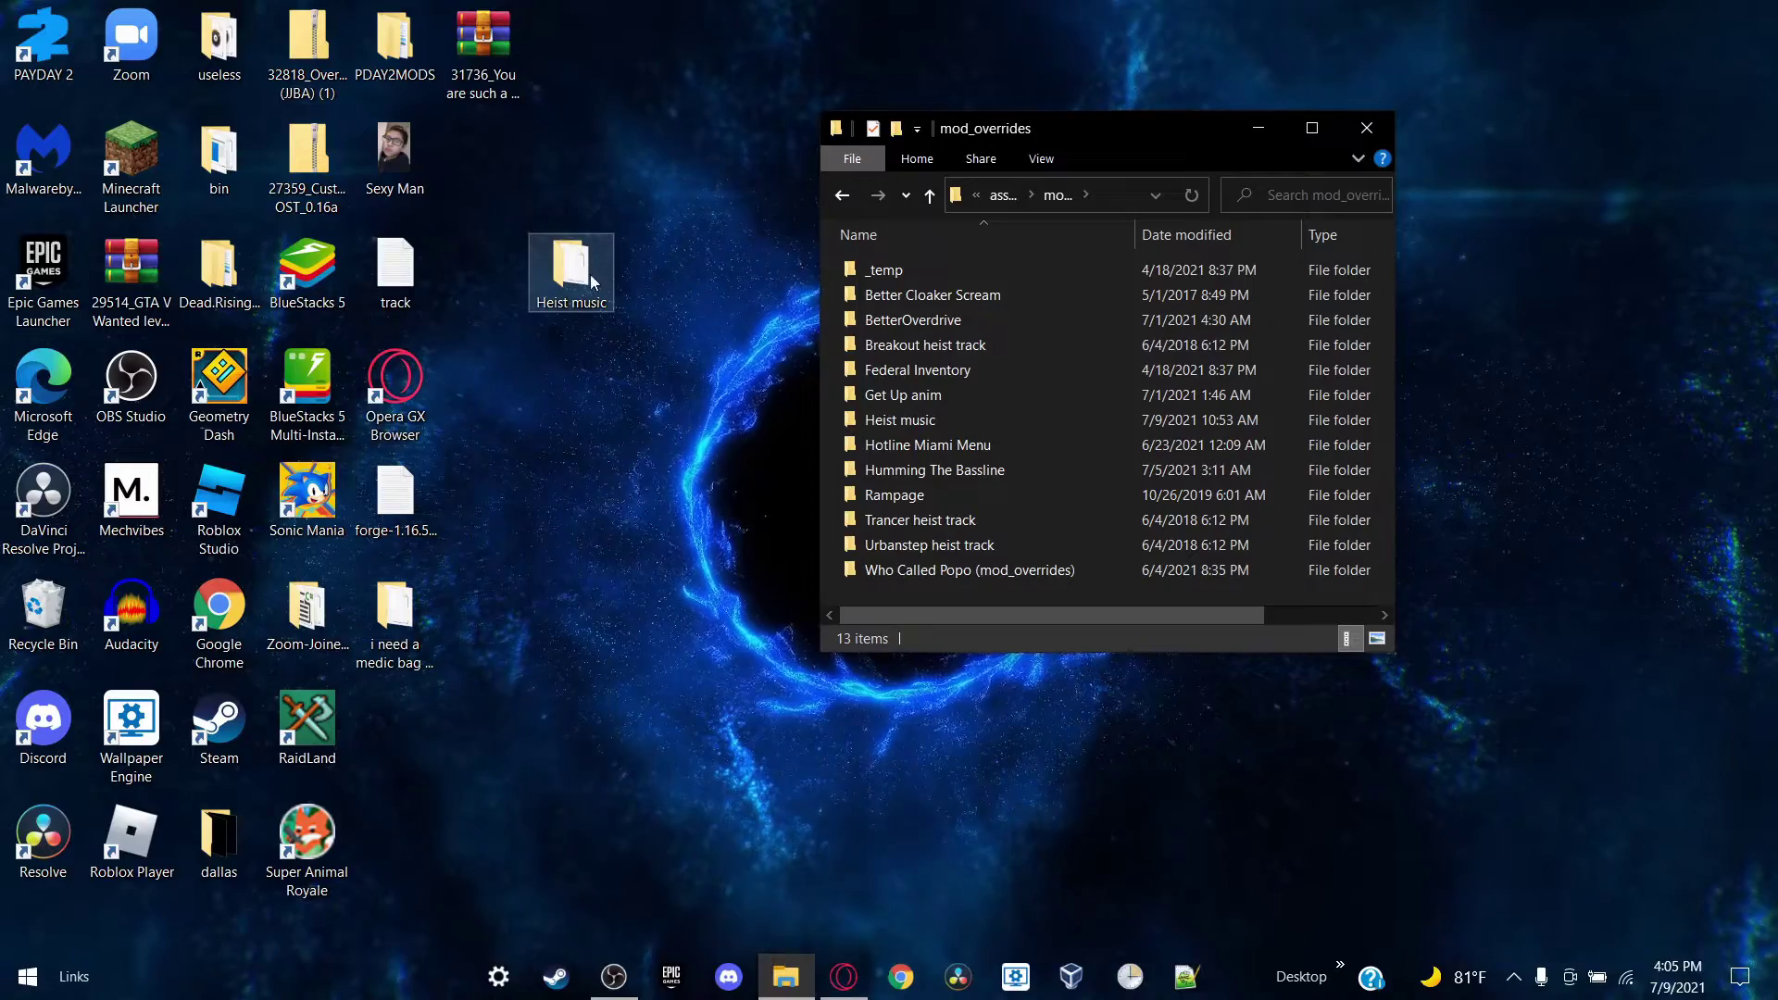
{"action": "left_click_drag", "start_coordinate": [591, 281], "coordinate": [888, 264]}
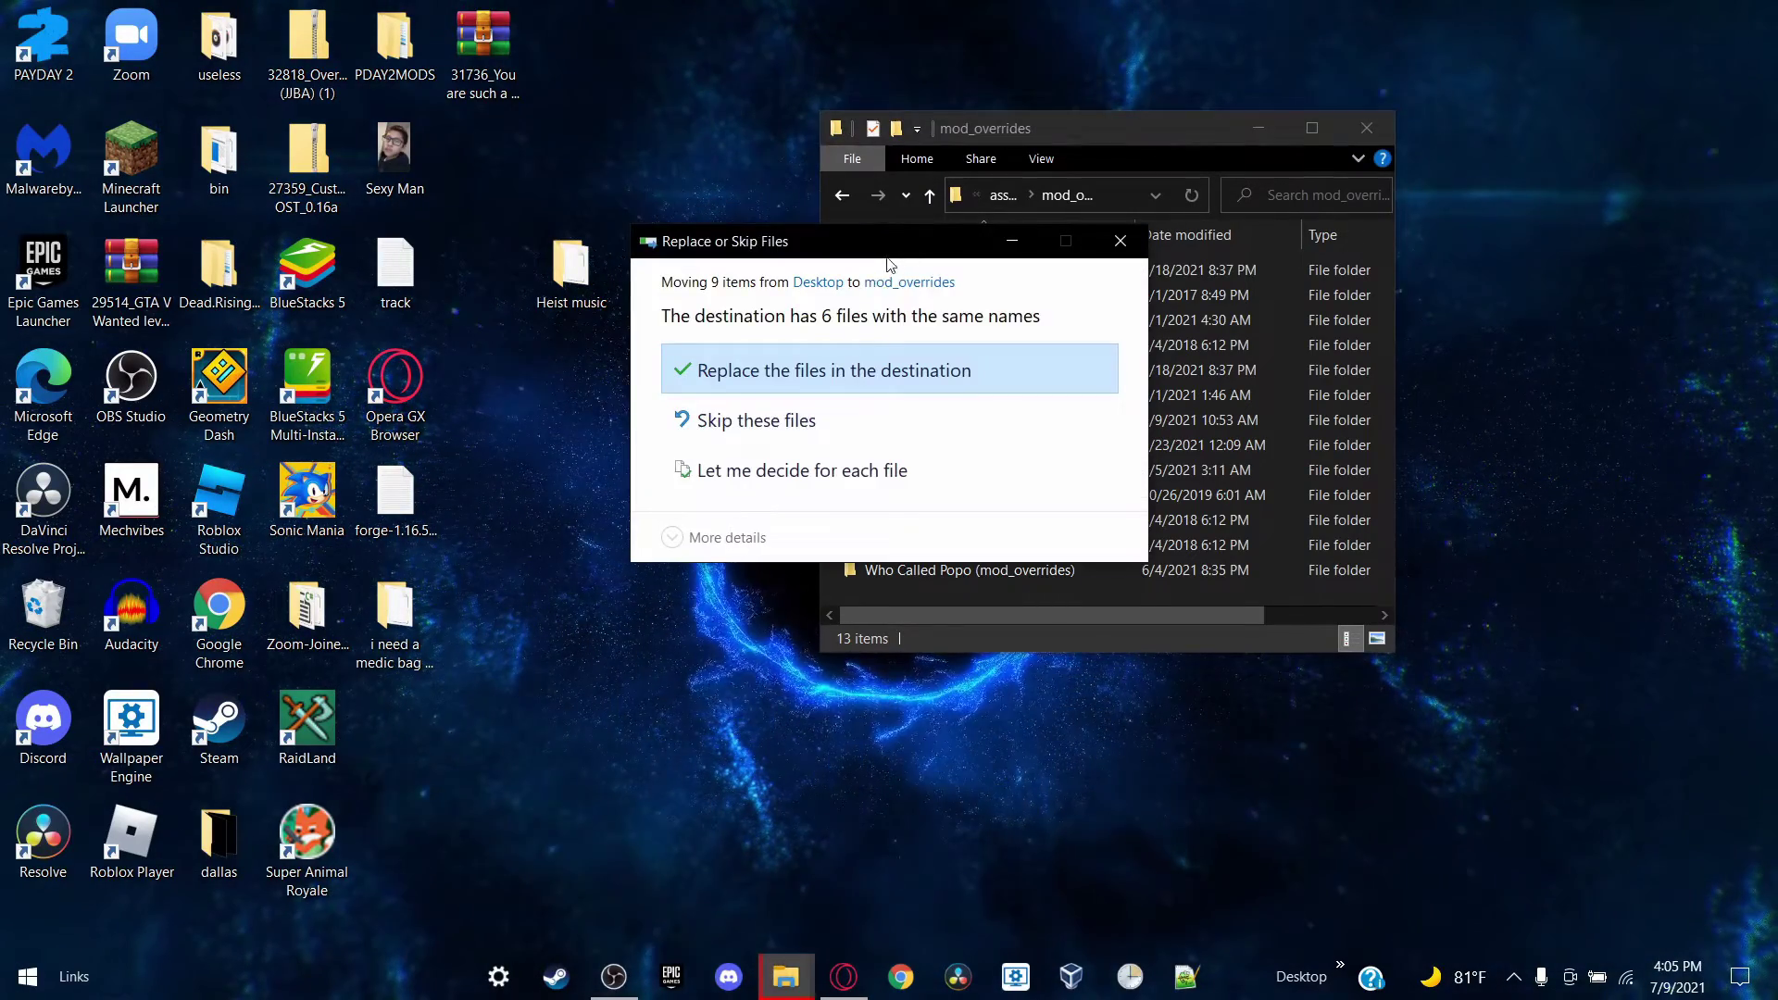
{"action": "left_click", "coordinate": [978, 370]}
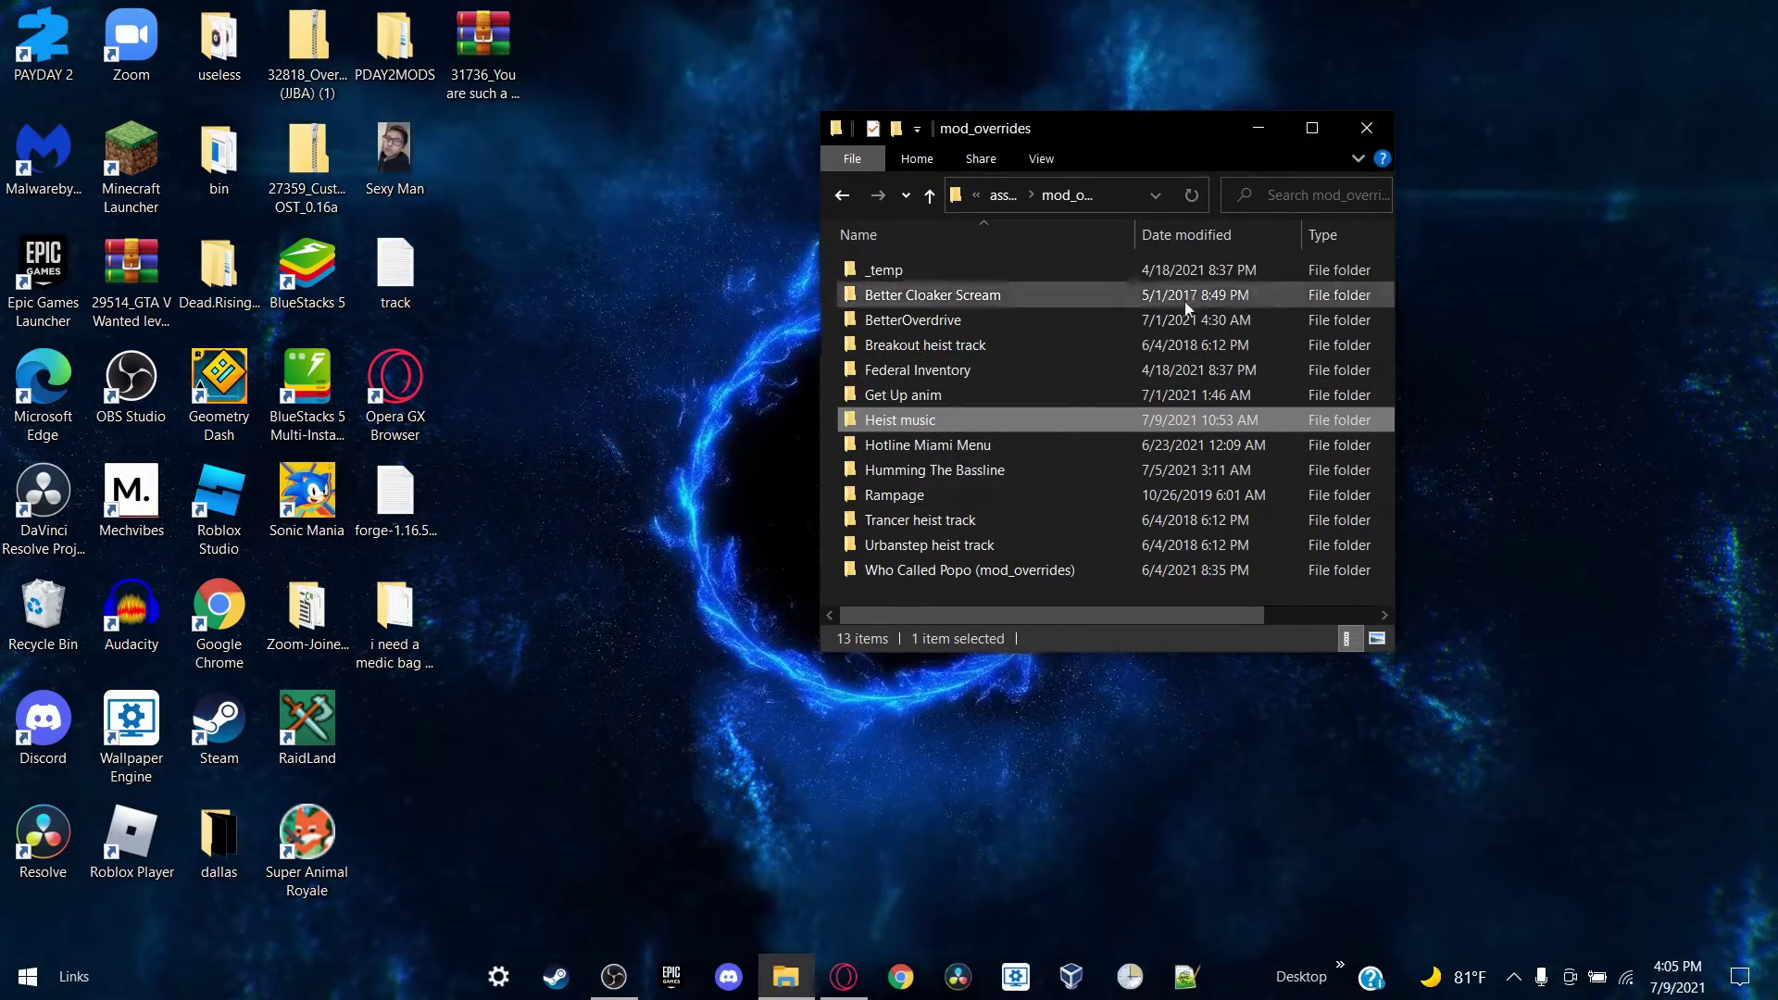
{"action": "left_click", "coordinate": [1368, 128]}
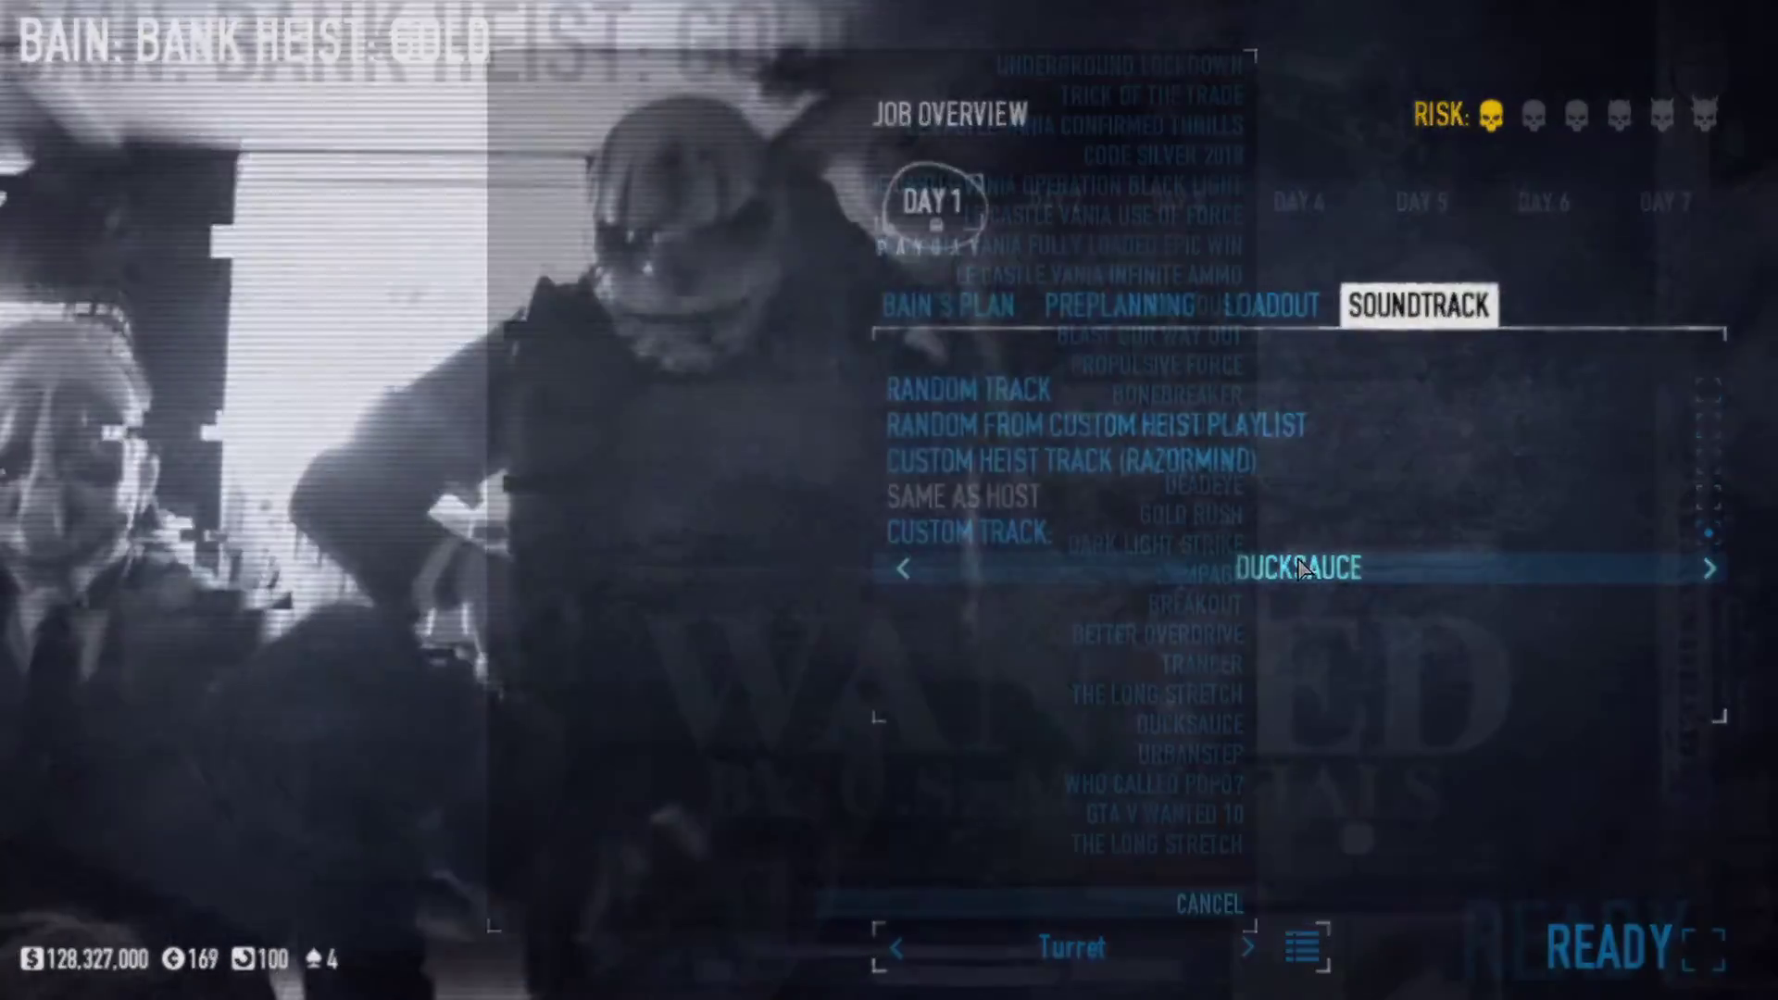
Step: Open the custom soundtrack list in the Bank Heist: Gold Job Overview
{"action": "left_click", "coordinate": [1308, 567]}
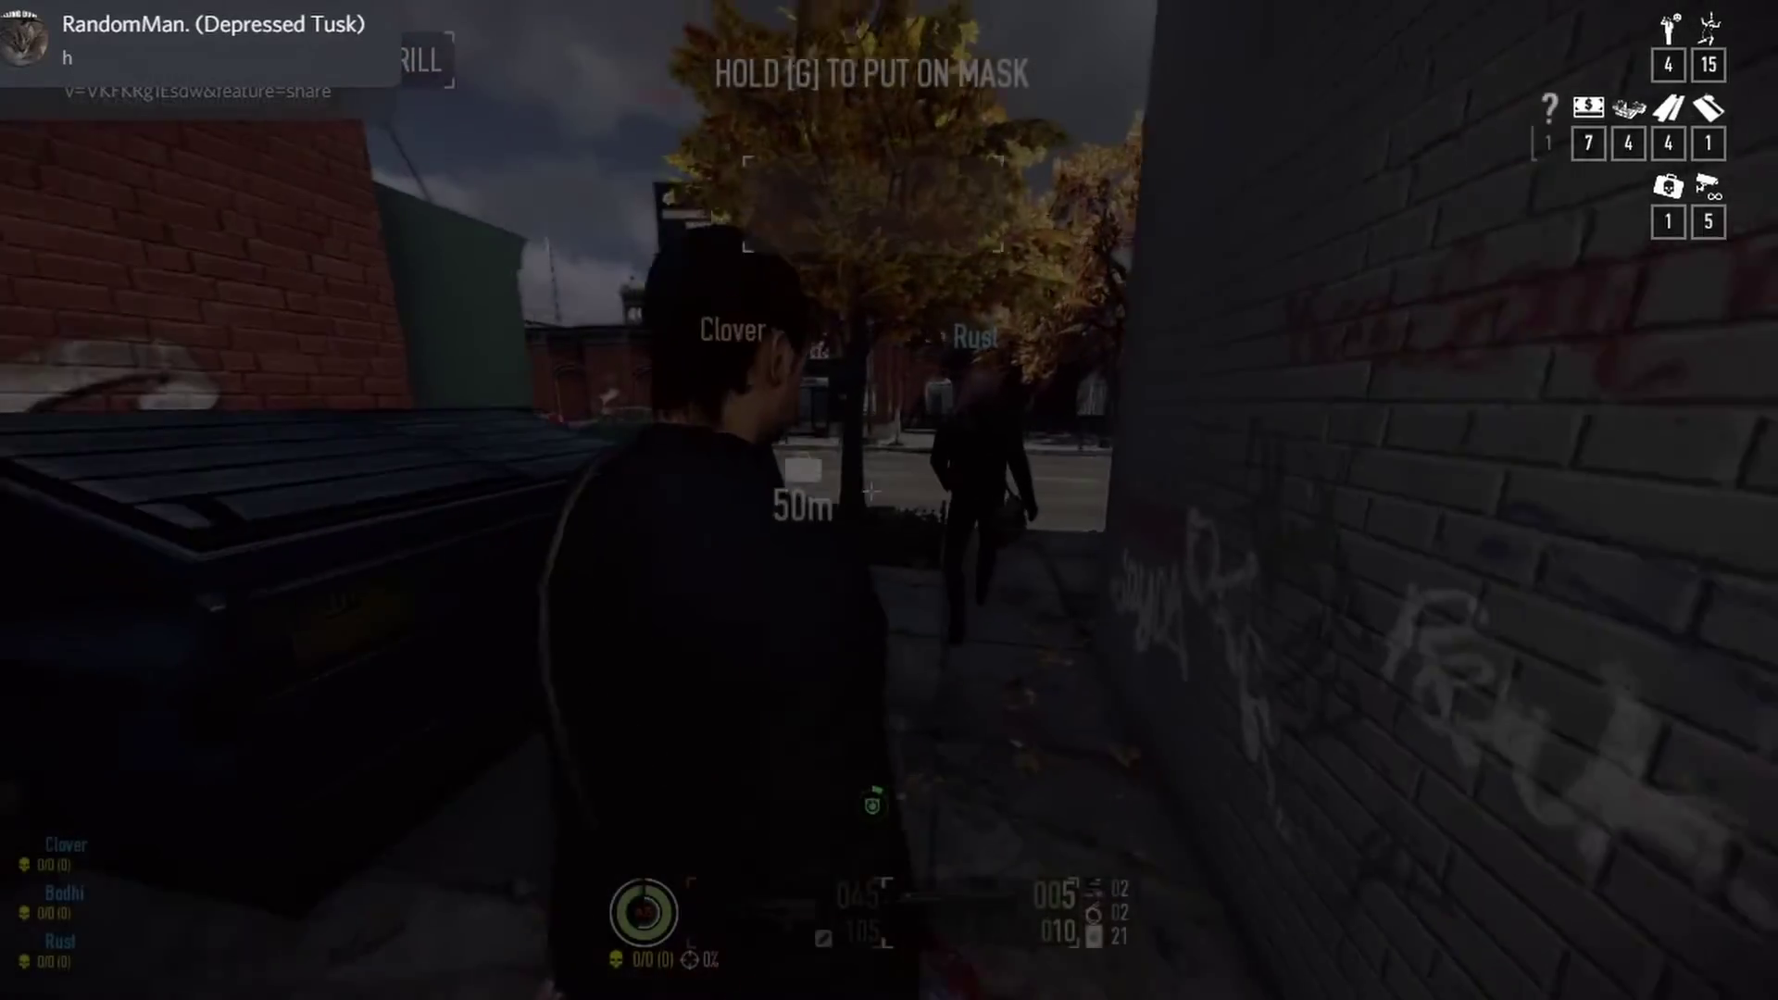
Step: Check the music volume in the pause menu's sound options, then resume the heist
{"action": "key", "text": "Escape"}
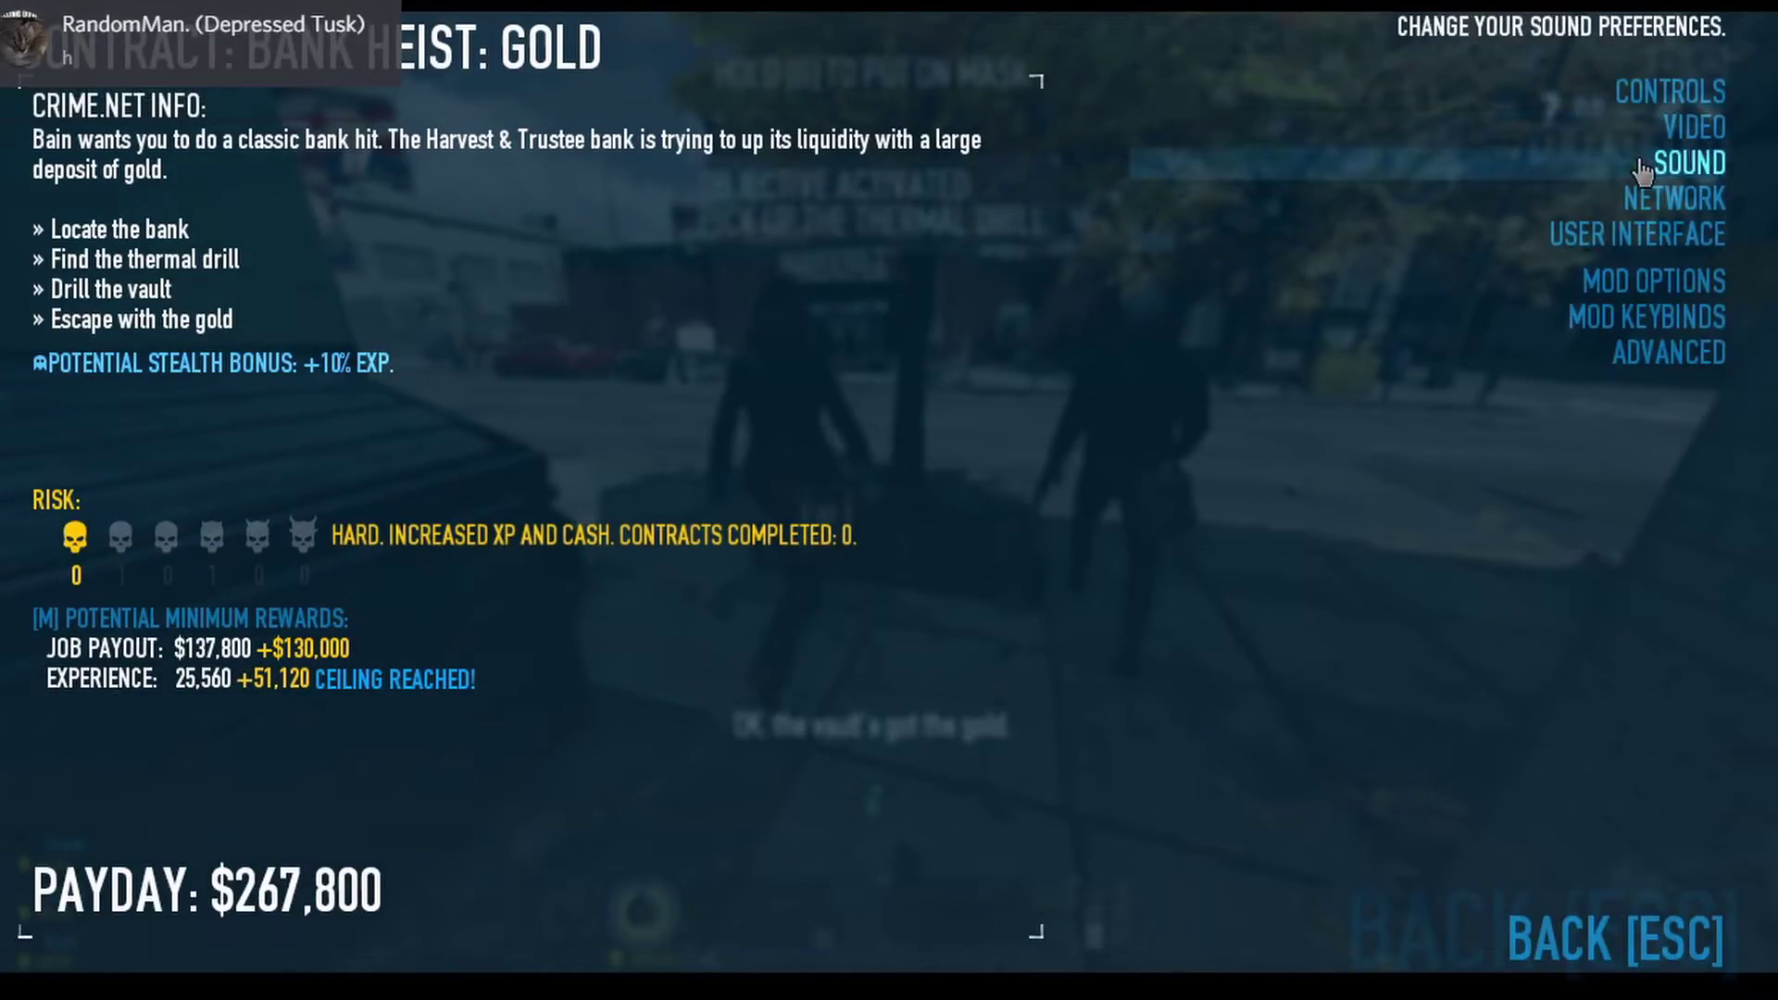
{"action": "key", "text": "Escape"}
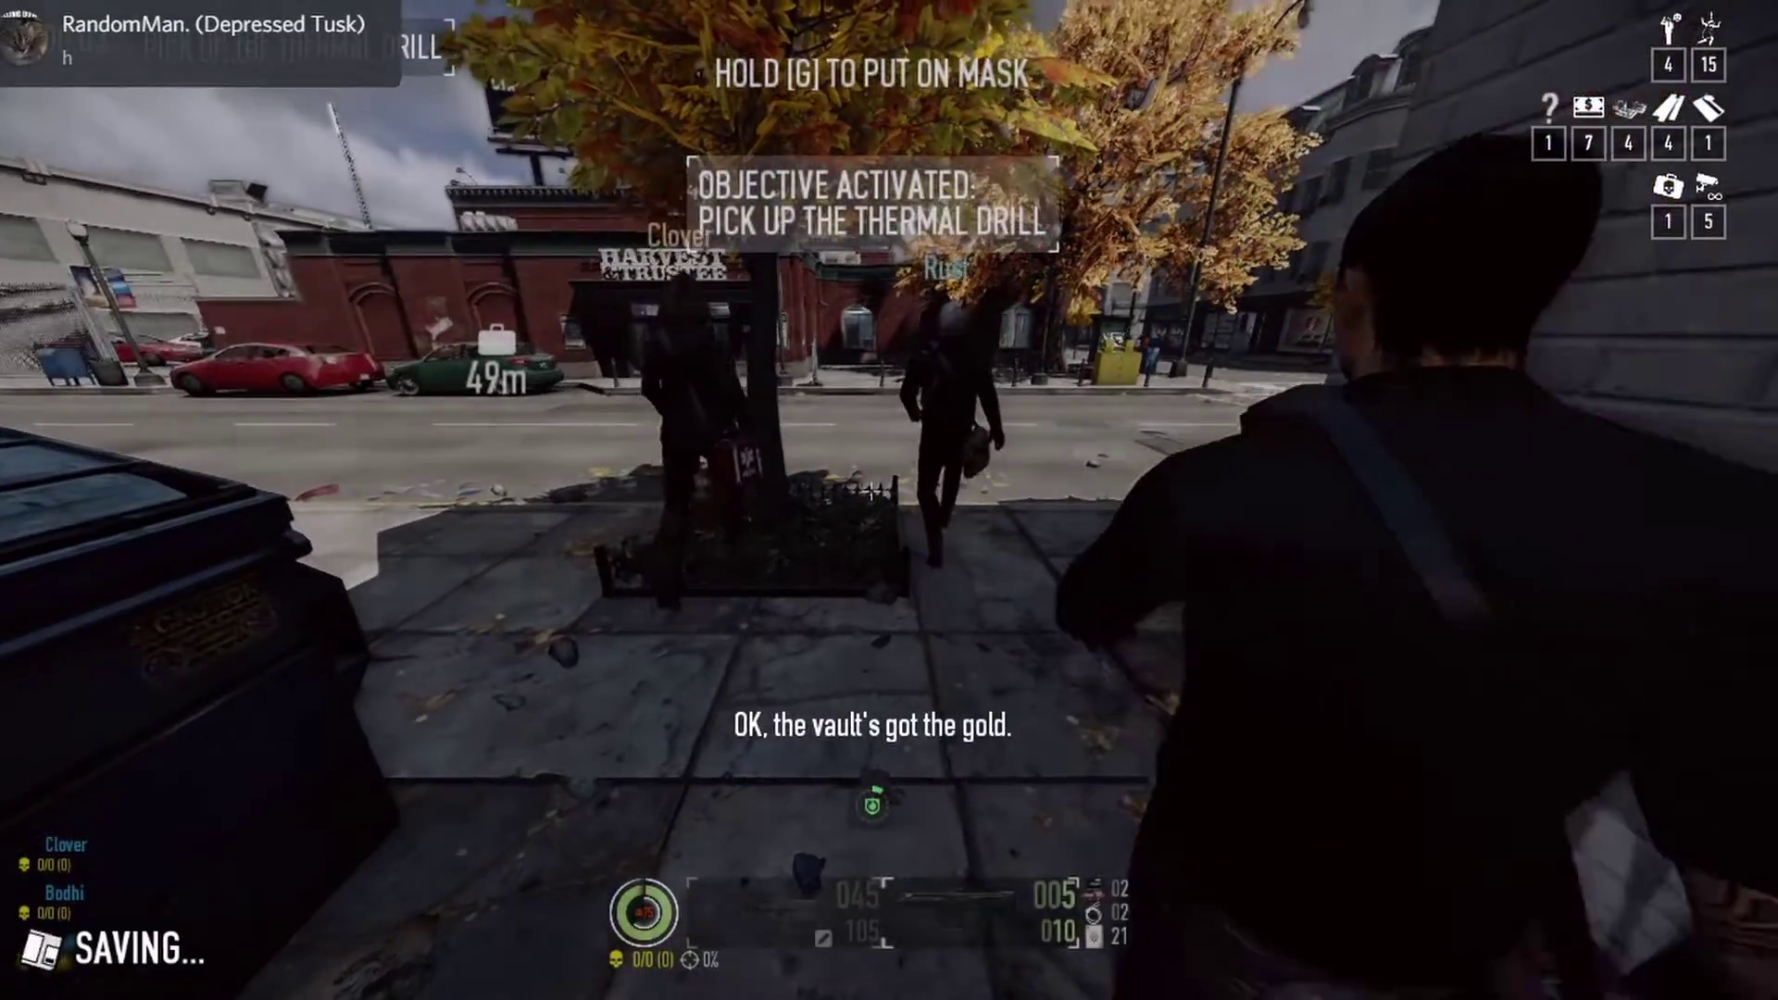
{"action": "key", "text": "Escape"}
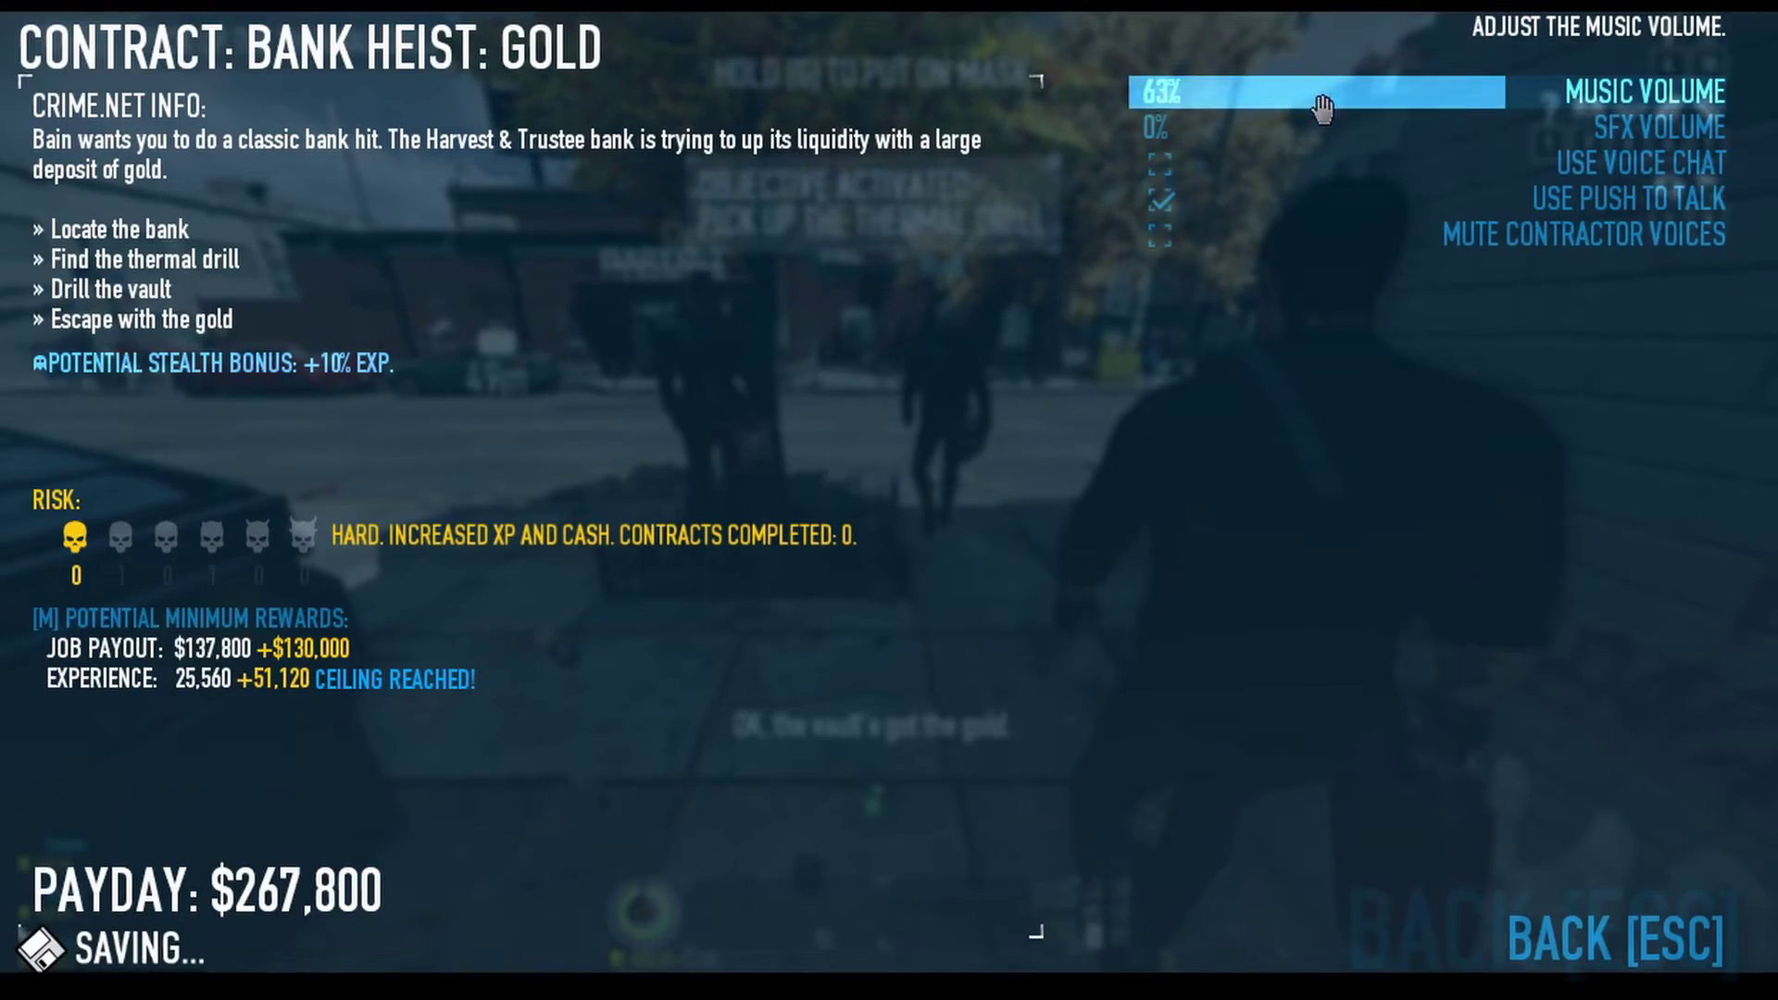
{"action": "key", "text": "Escape"}
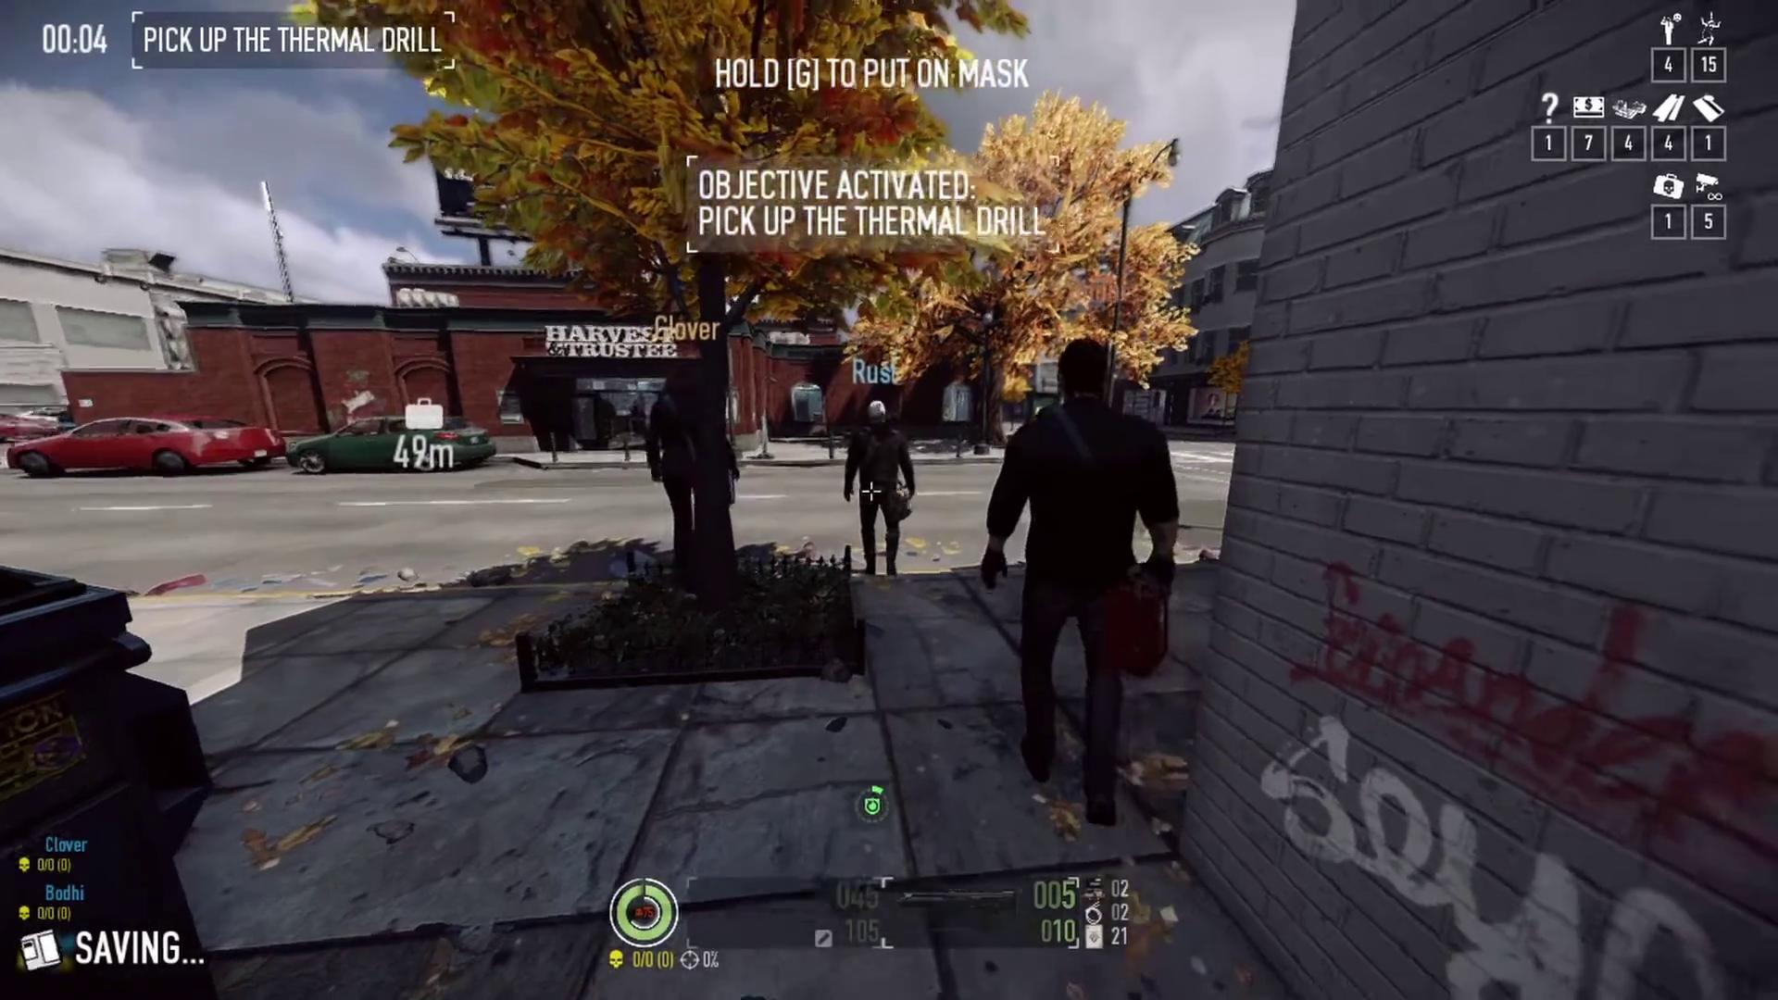
Step: Walk to the bank, putting on the mask, and enter the Harvest & Trustee lobby
{"action": "key", "text": "w"}
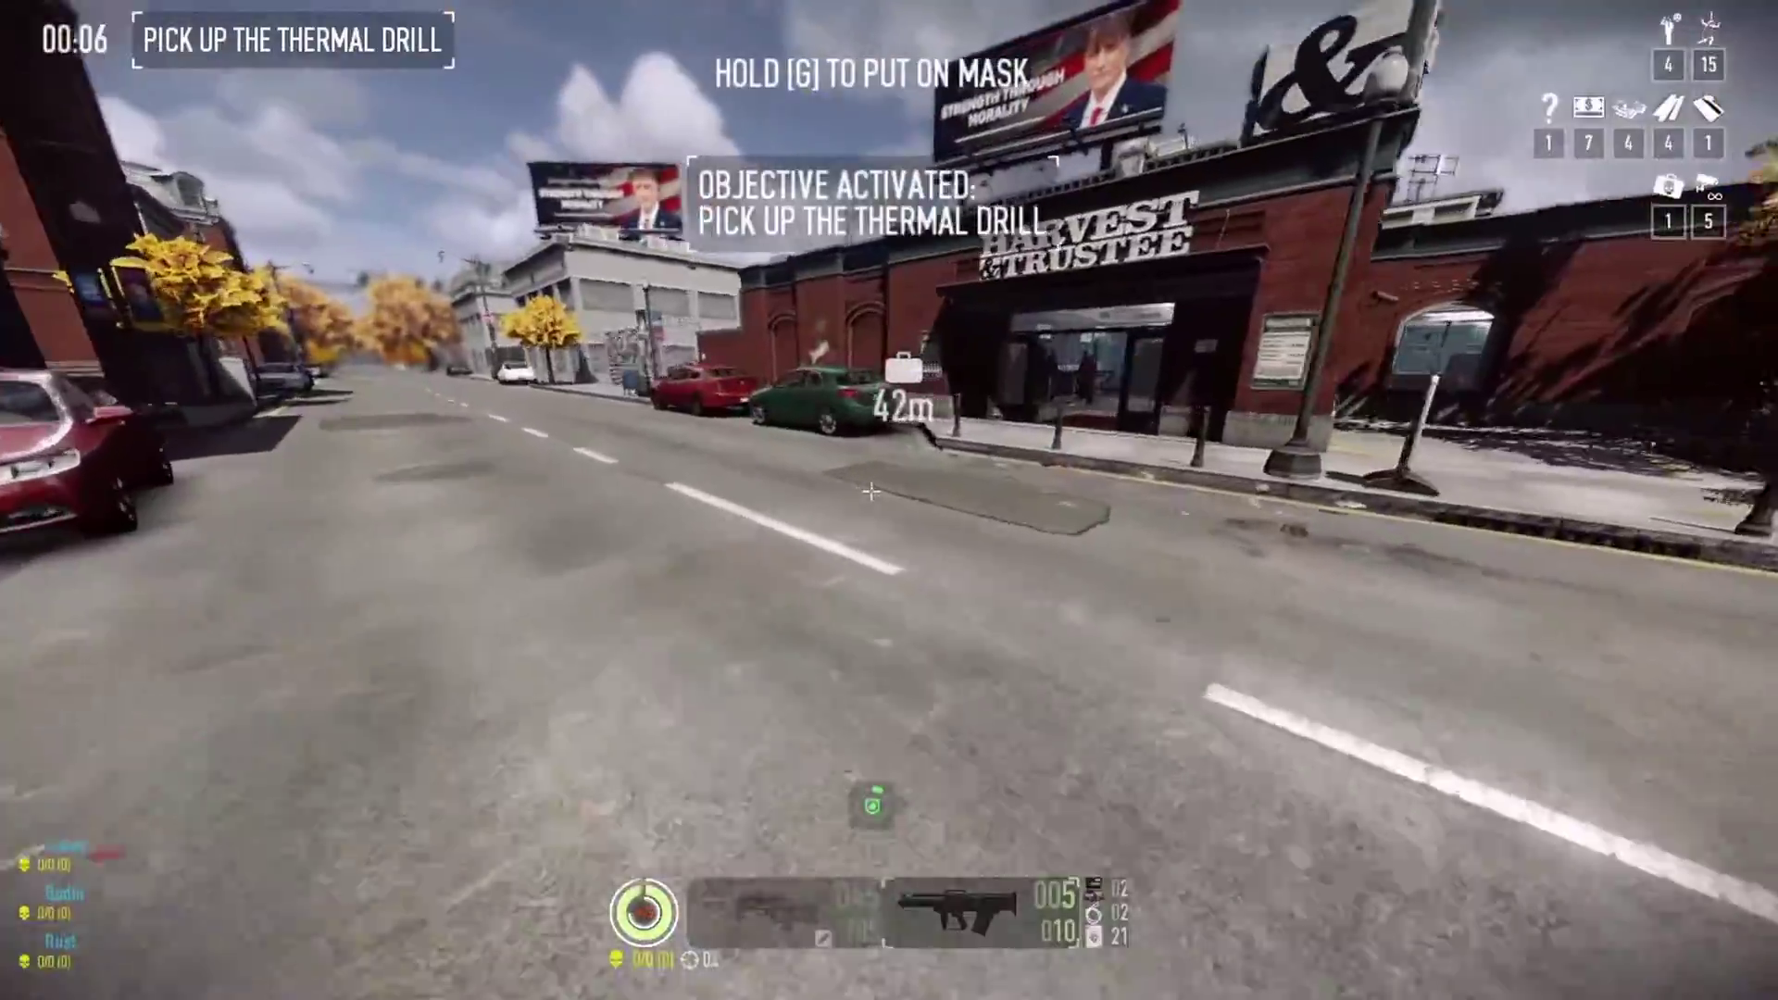
{"action": "key", "text": "w"}
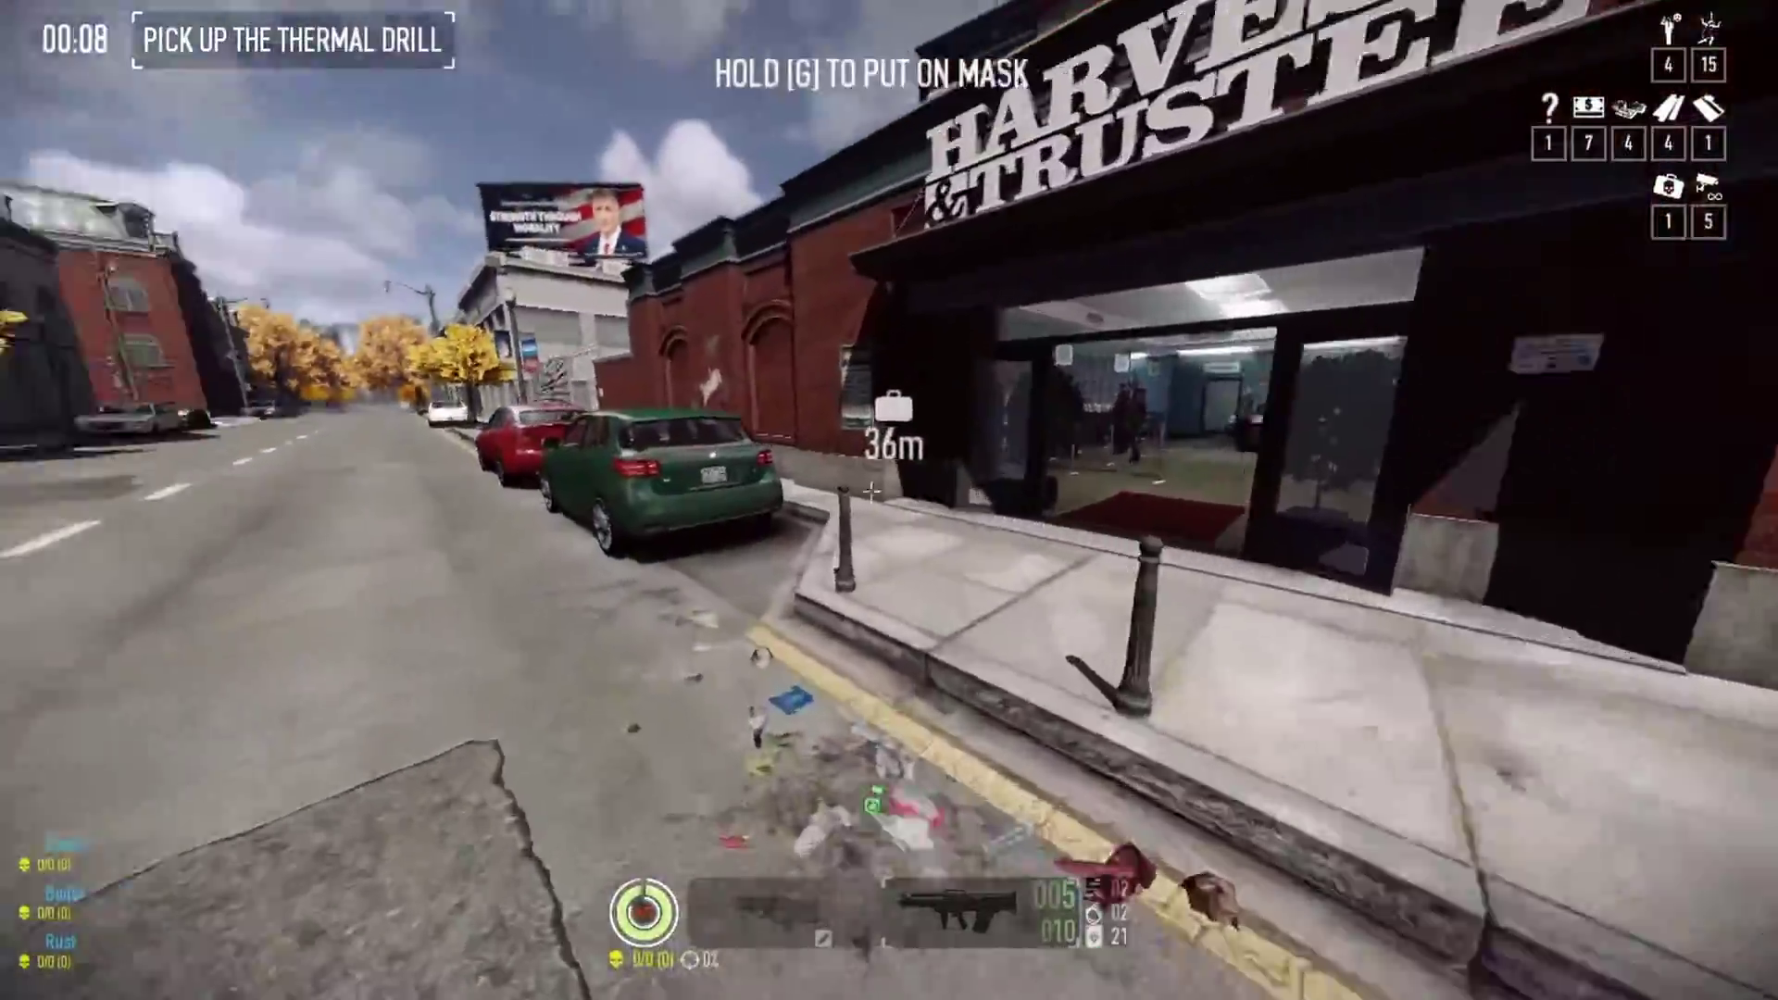
{"action": "key", "text": "g"}
{"action": "key", "text": "w"}
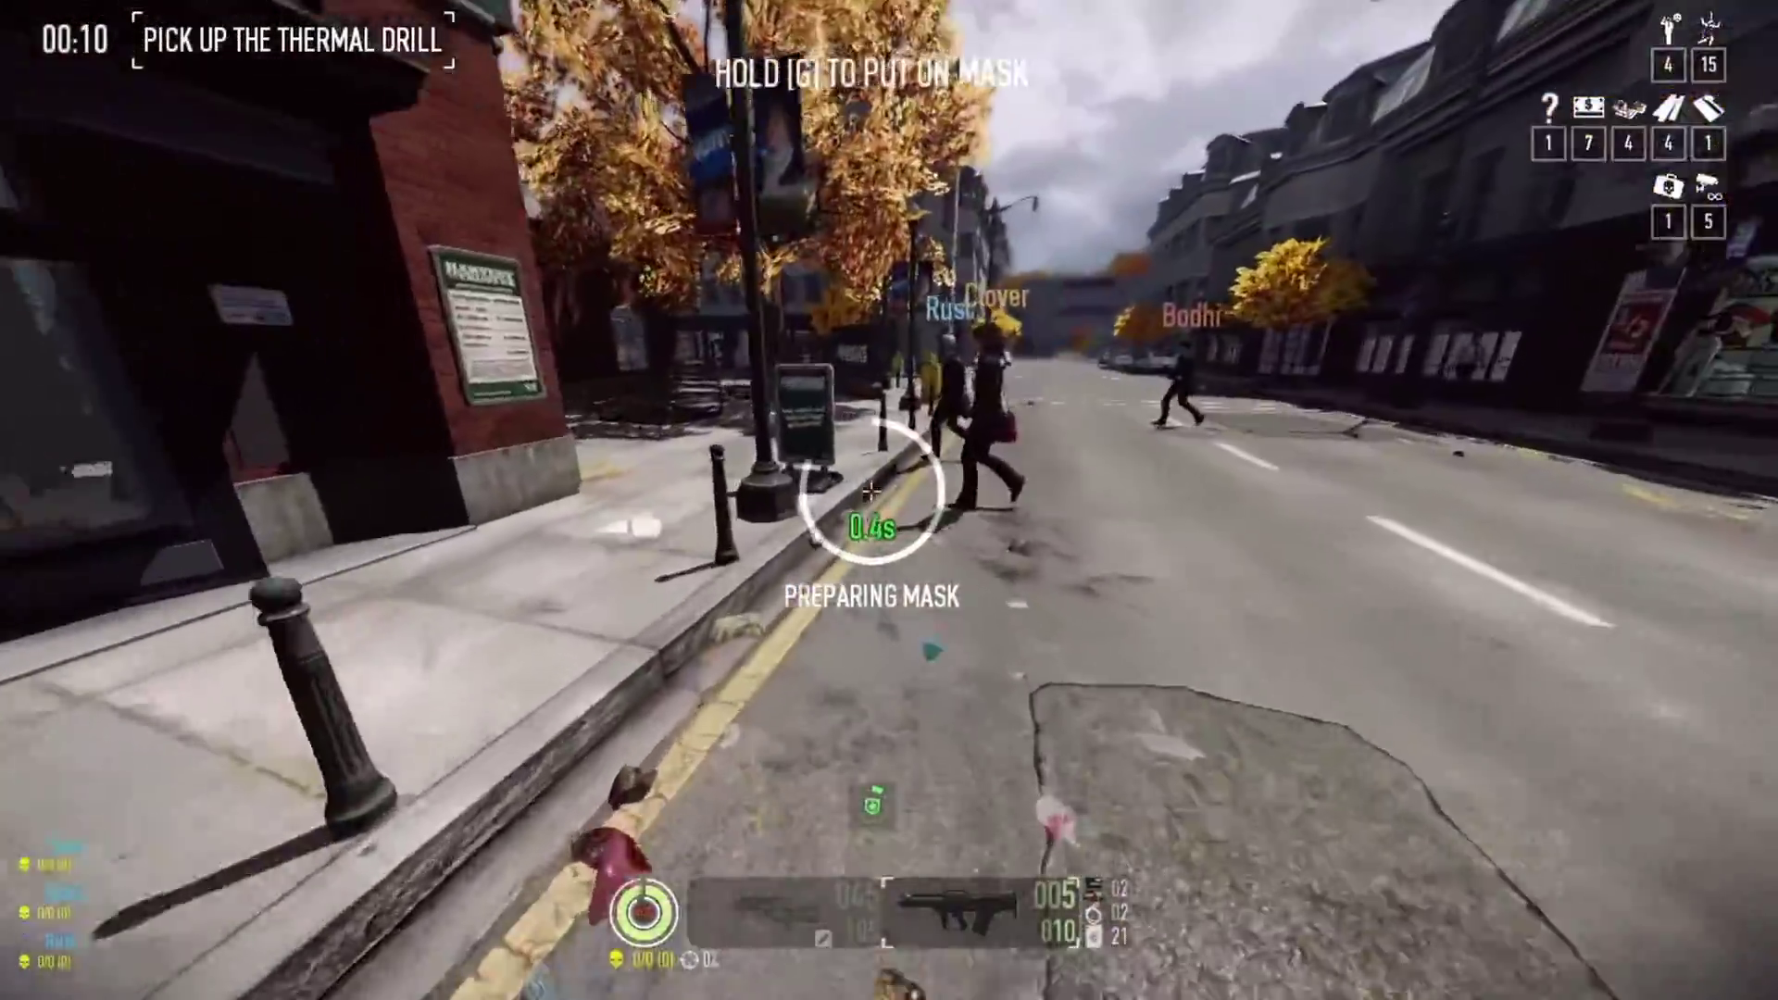
{"action": "key", "text": "w"}
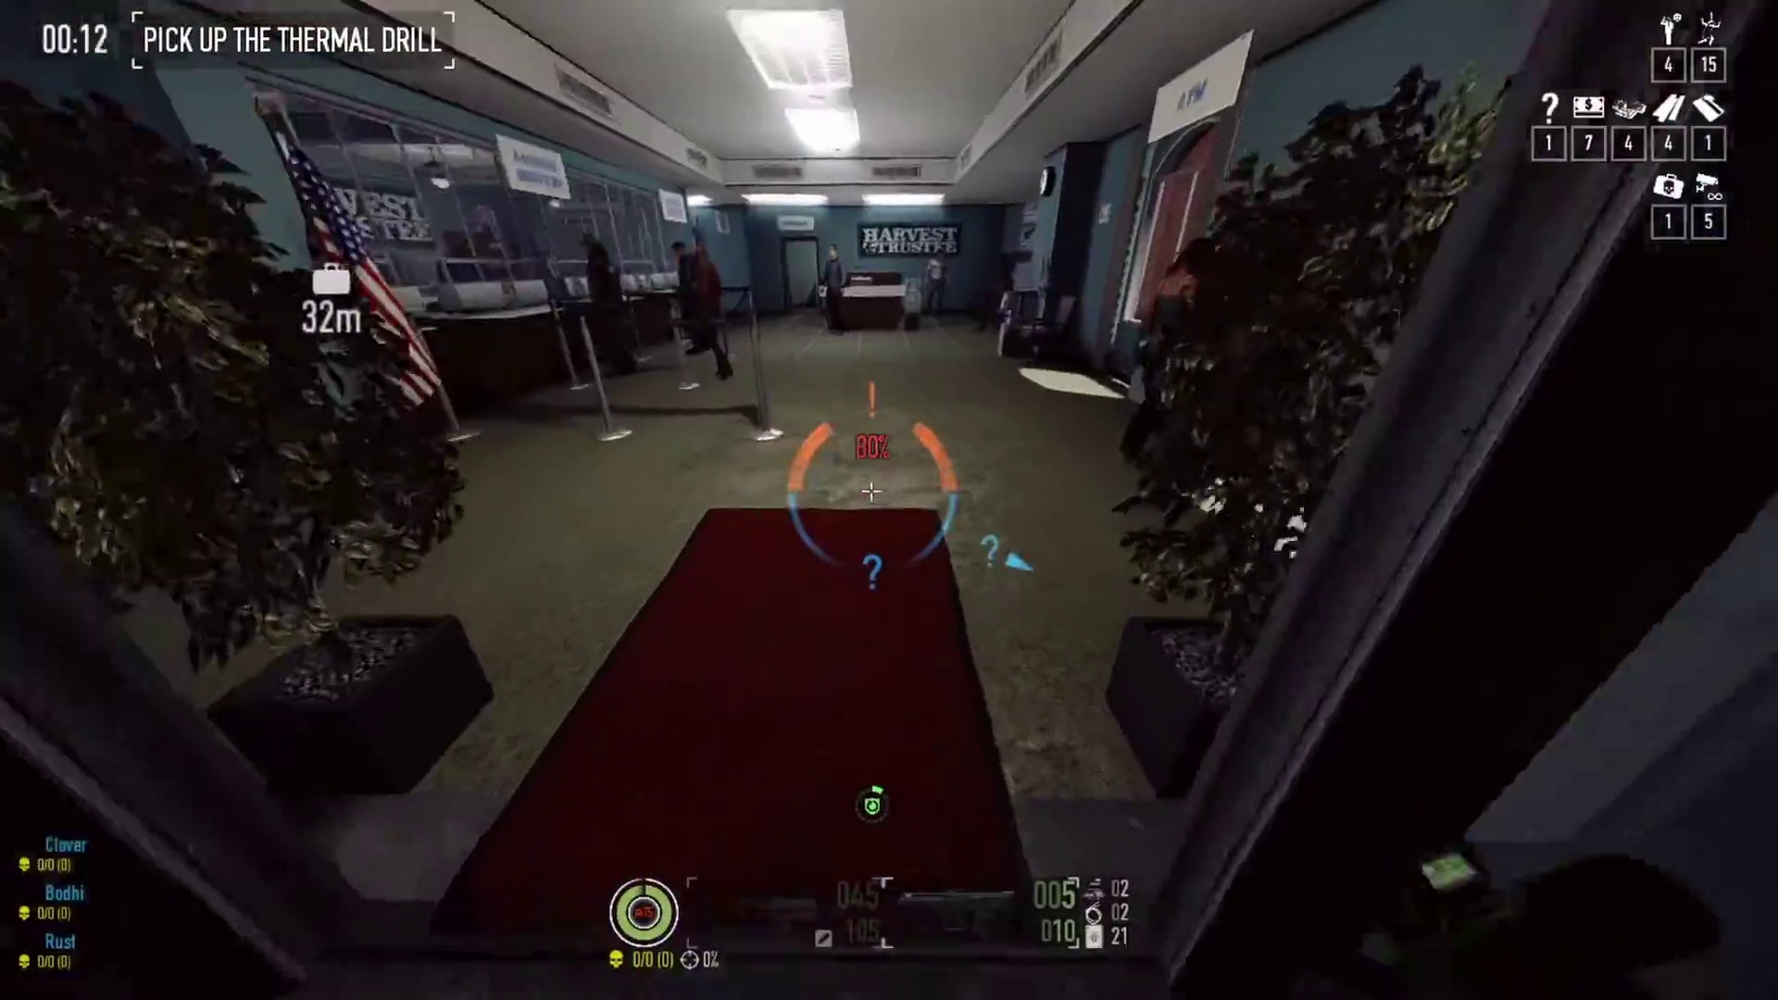